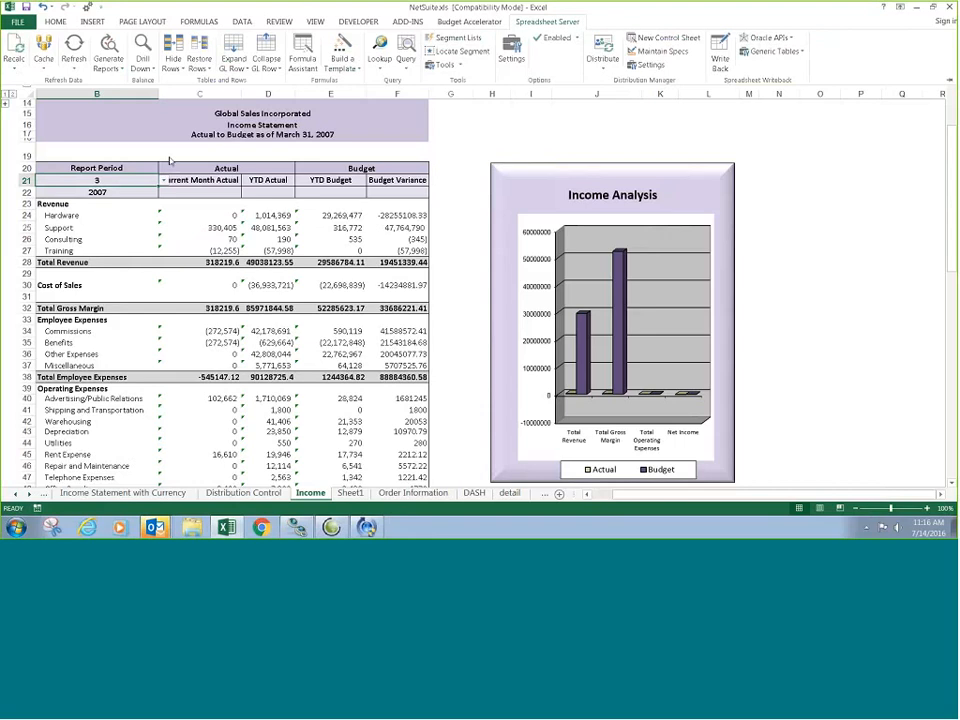
Set the income statement's report period to 4.
click(146, 183)
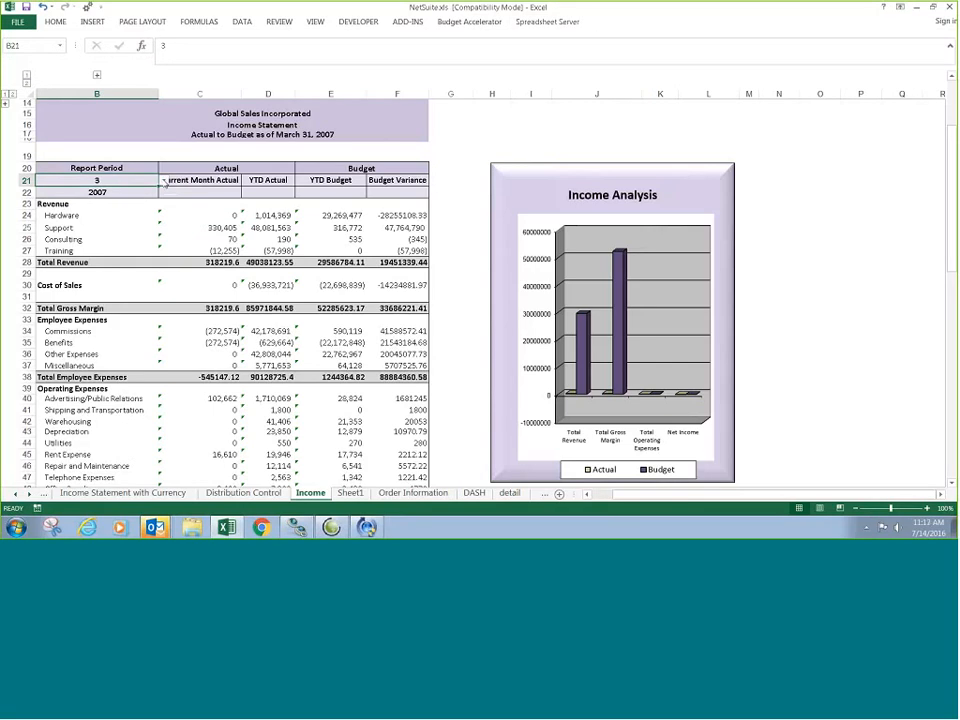
click(164, 181)
click(151, 201)
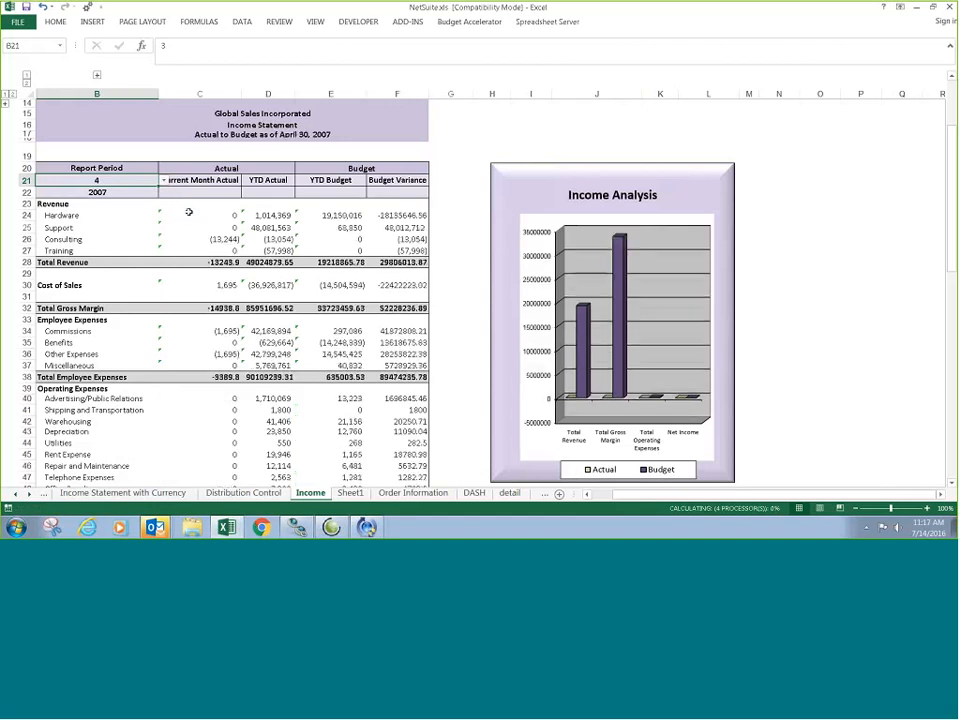
Switch the income statement's report period to 1.
click(164, 181)
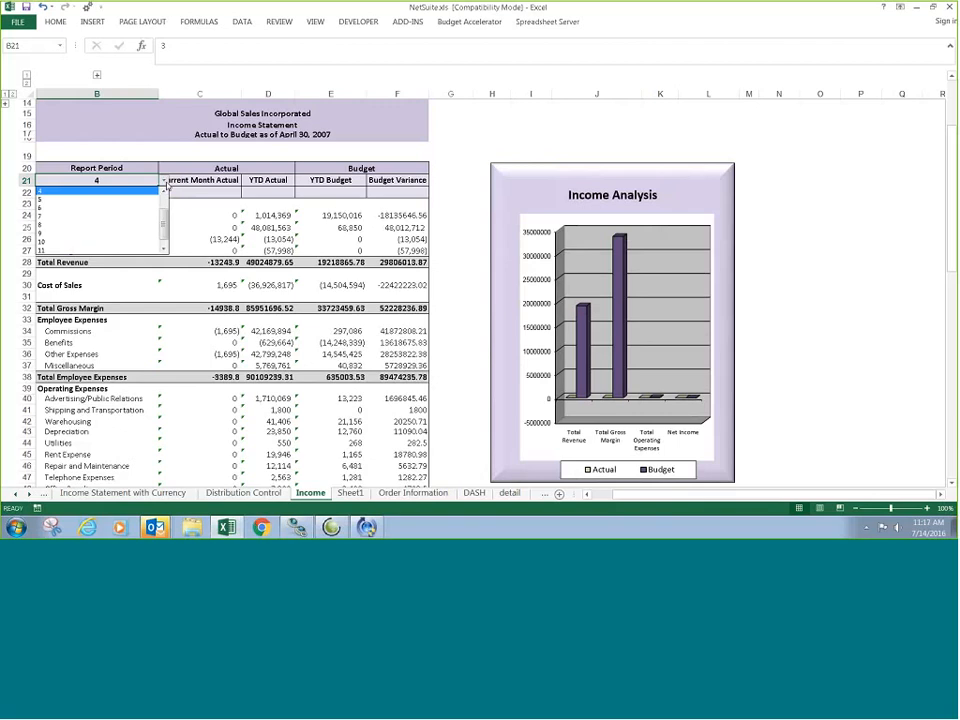
click(163, 191)
click(163, 191)
click(163, 191)
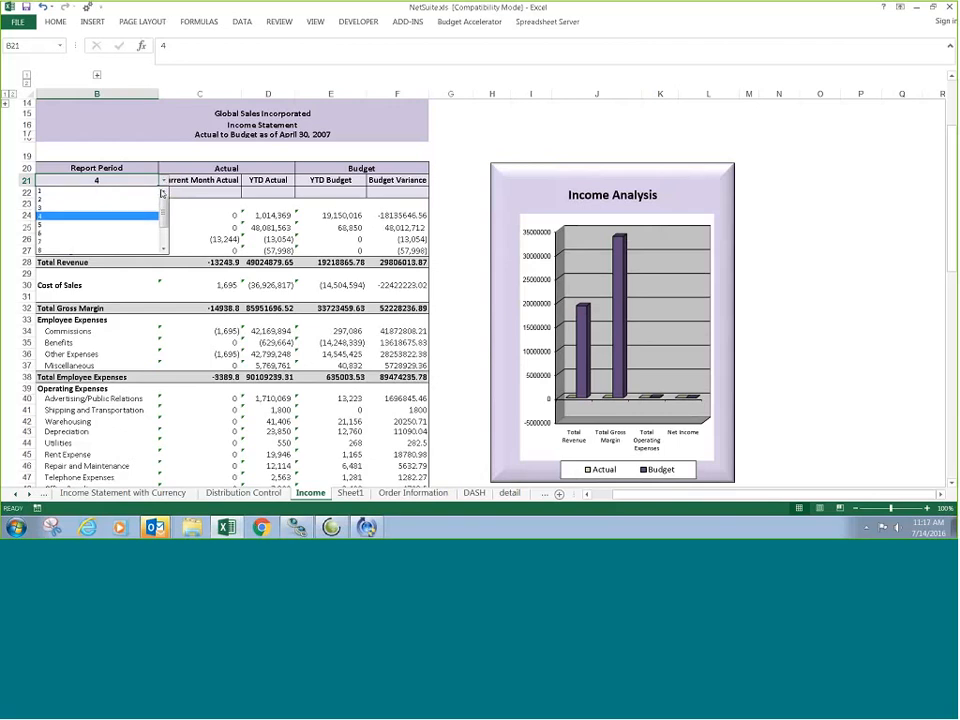
click(149, 192)
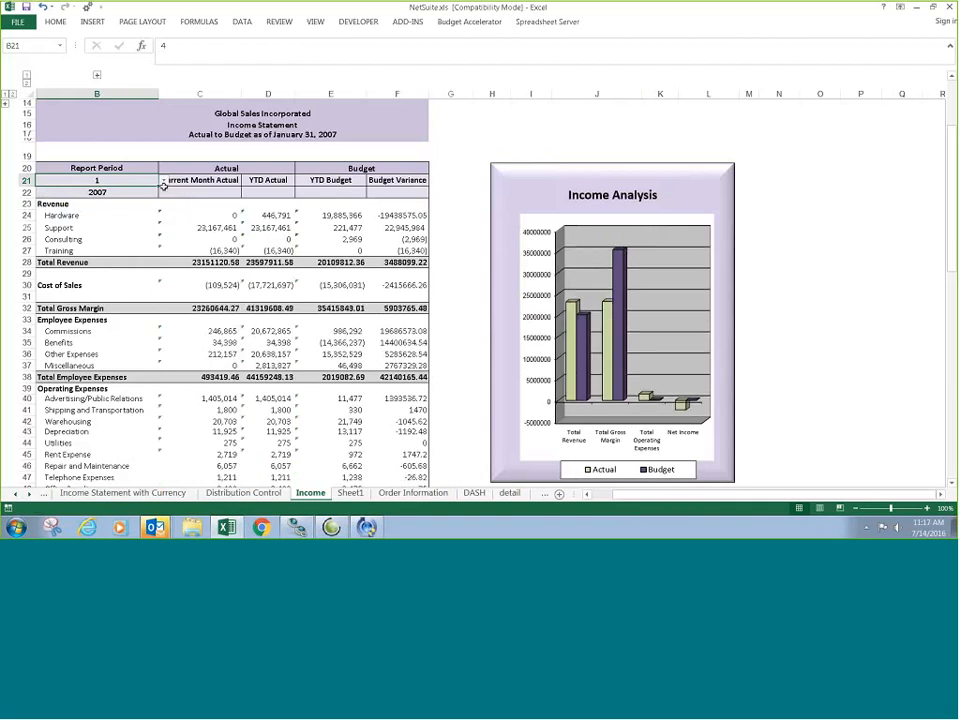
Change the income statement's report period to 2.
click(164, 191)
click(128, 199)
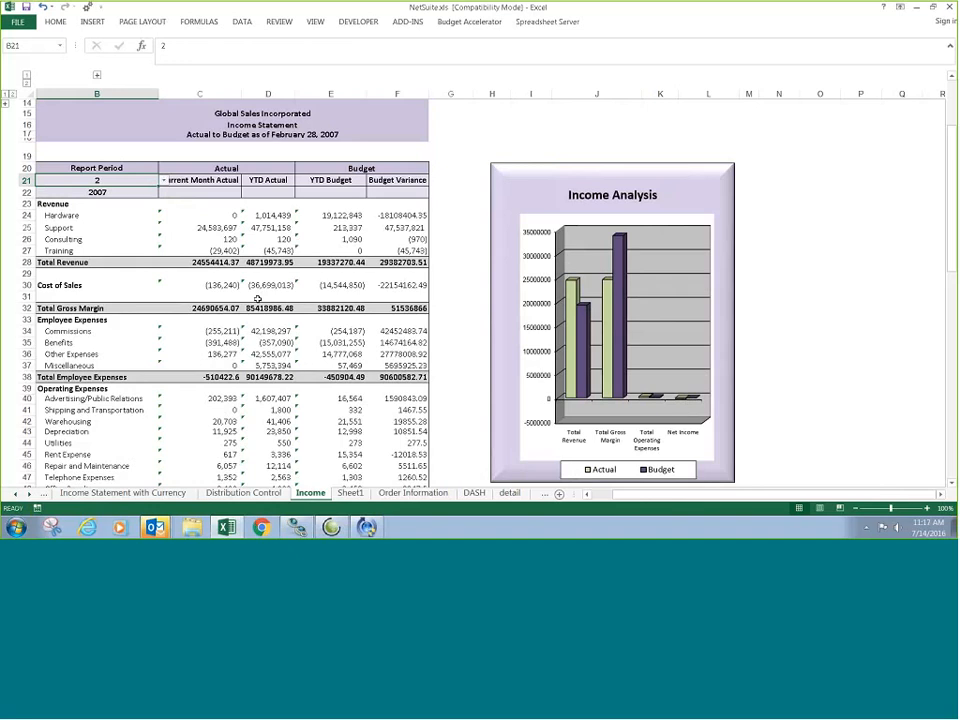
Drill down into the account balances behind the current month actual for Commissions in cell C34.
click(547, 22)
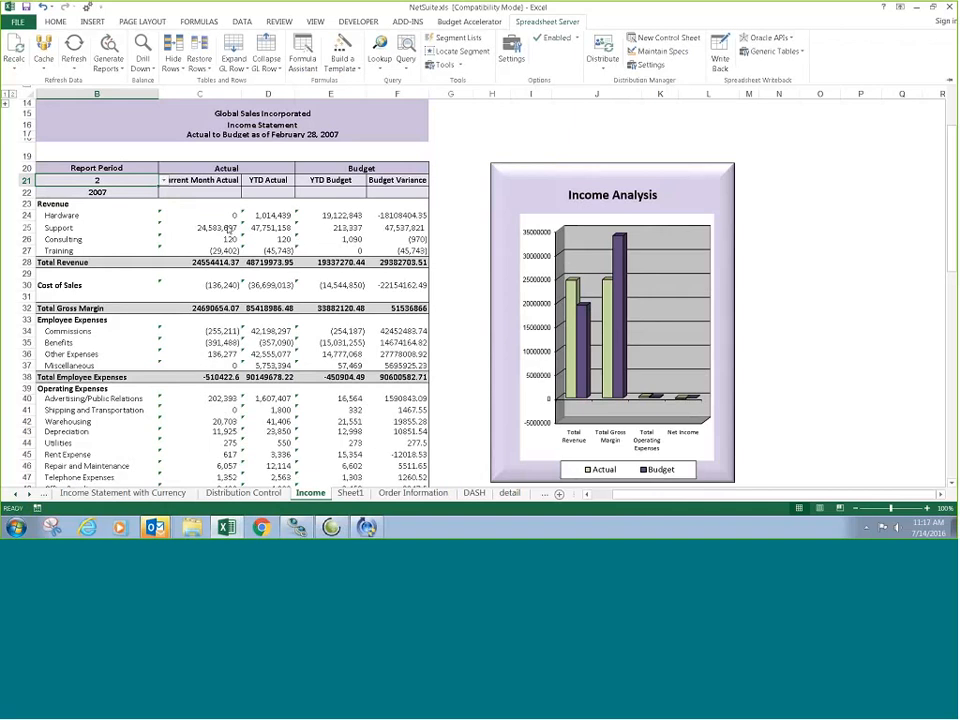
click(229, 229)
click(201, 228)
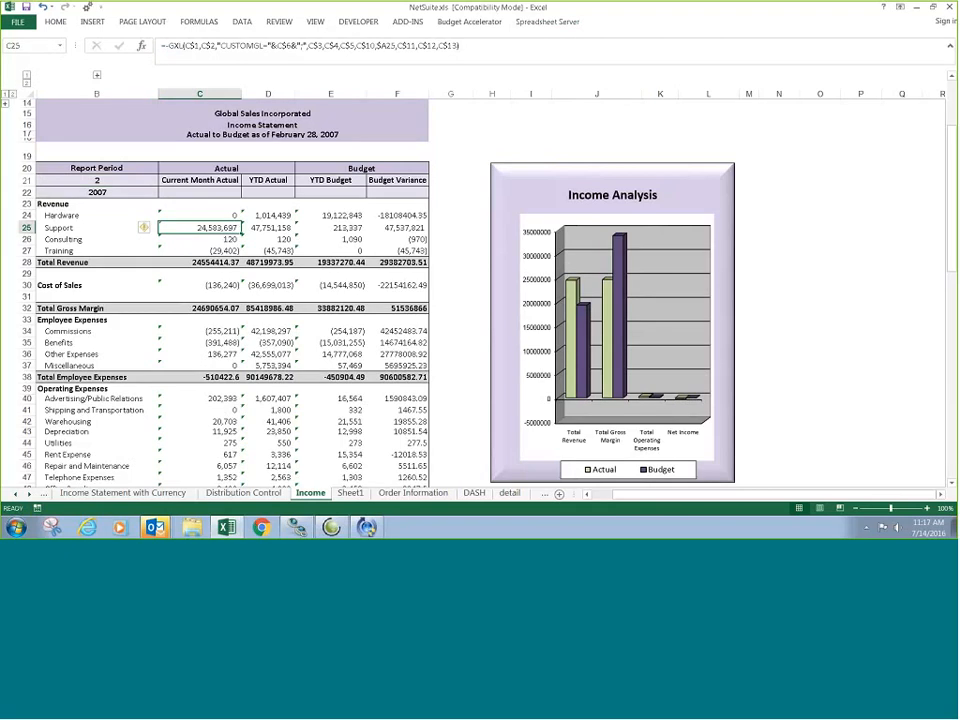
click(224, 329)
click(542, 22)
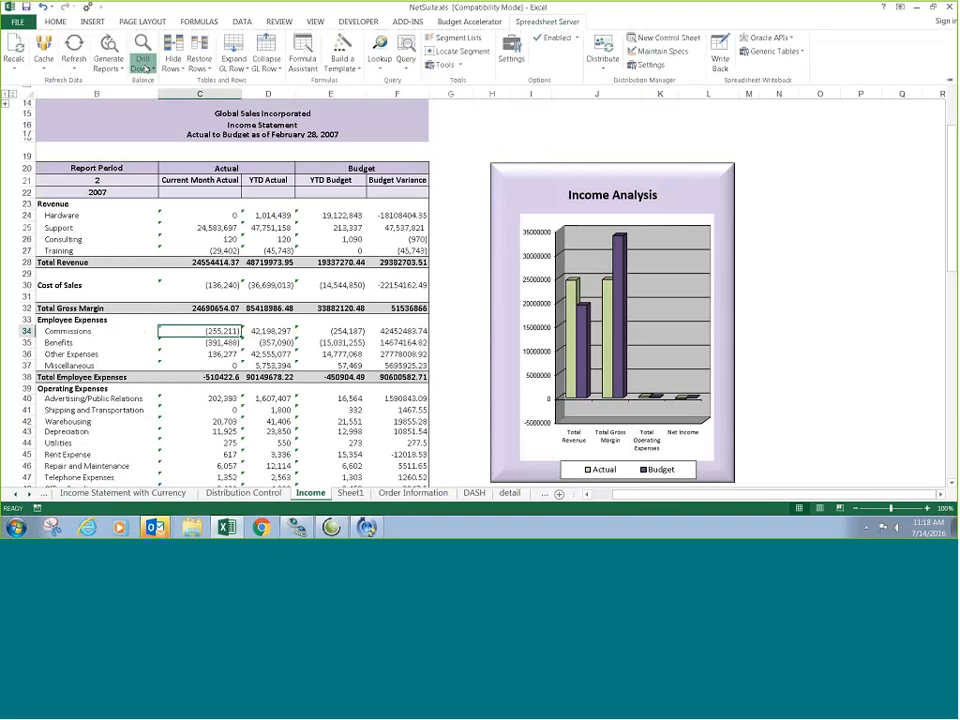
click(143, 63)
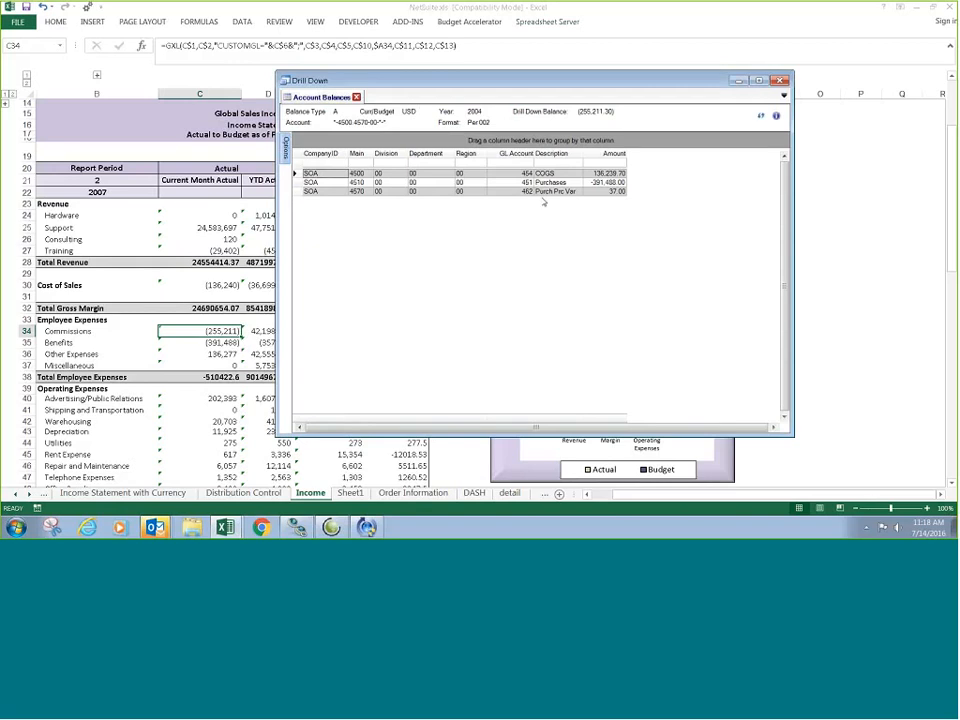
Sort the account balances by ascending amount, view the MAS500 Journal Detail for the Purchases account, and close the drill-down window.
click(600, 153)
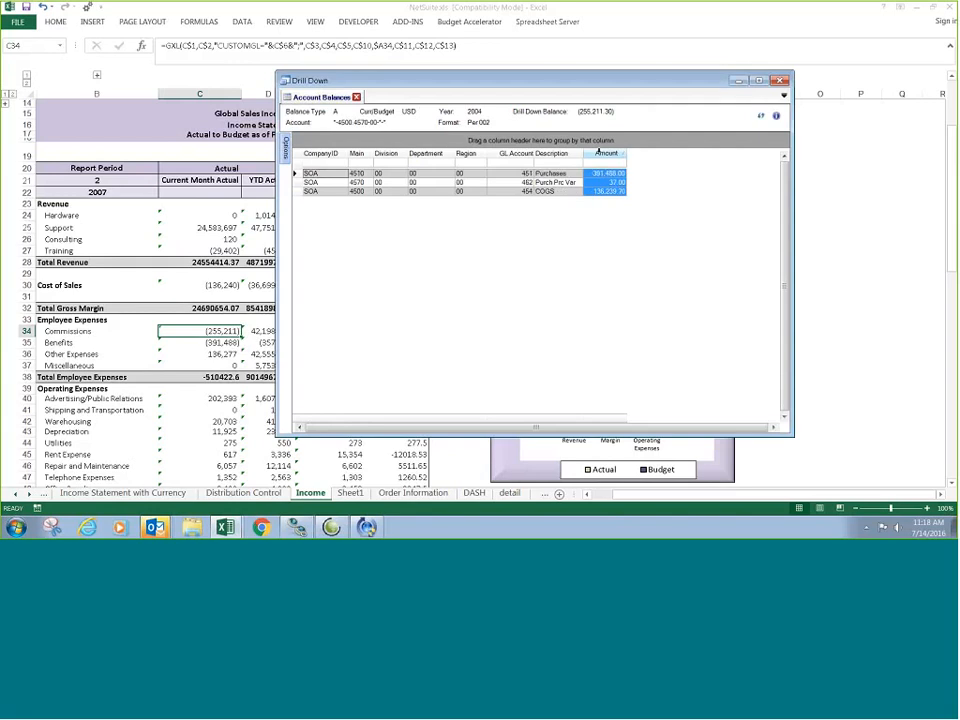
click(599, 153)
click(312, 174)
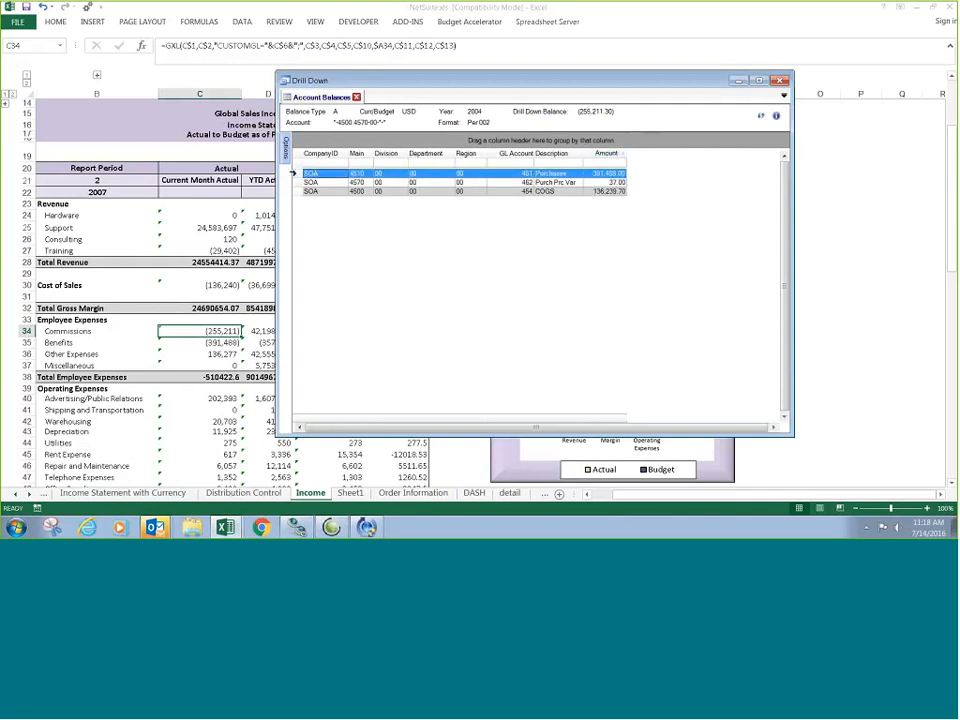
right_click(312, 174)
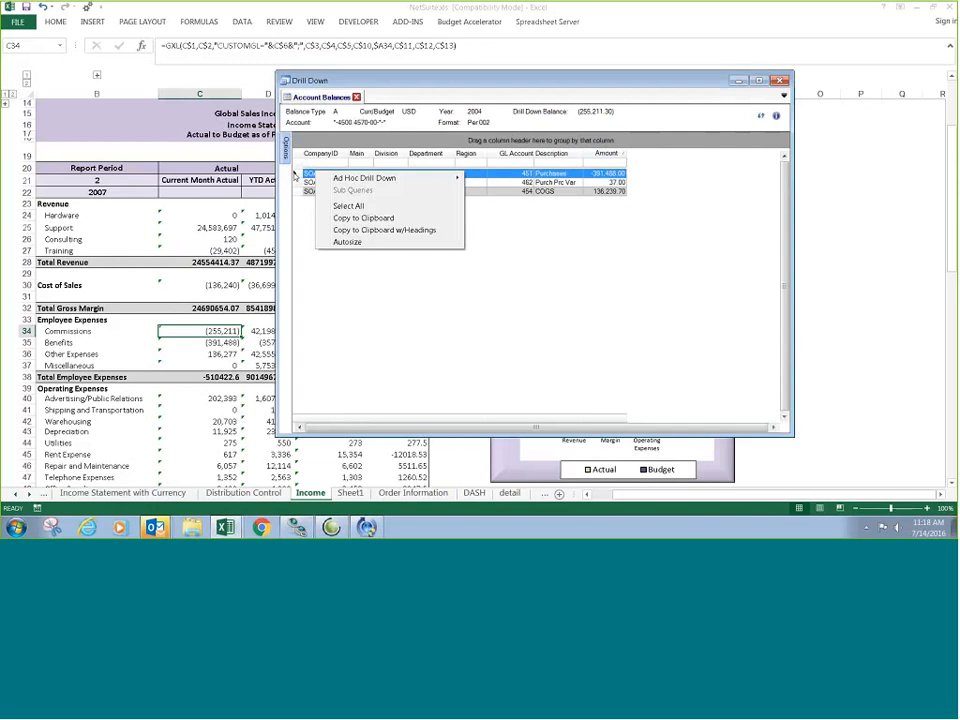
click(451, 8)
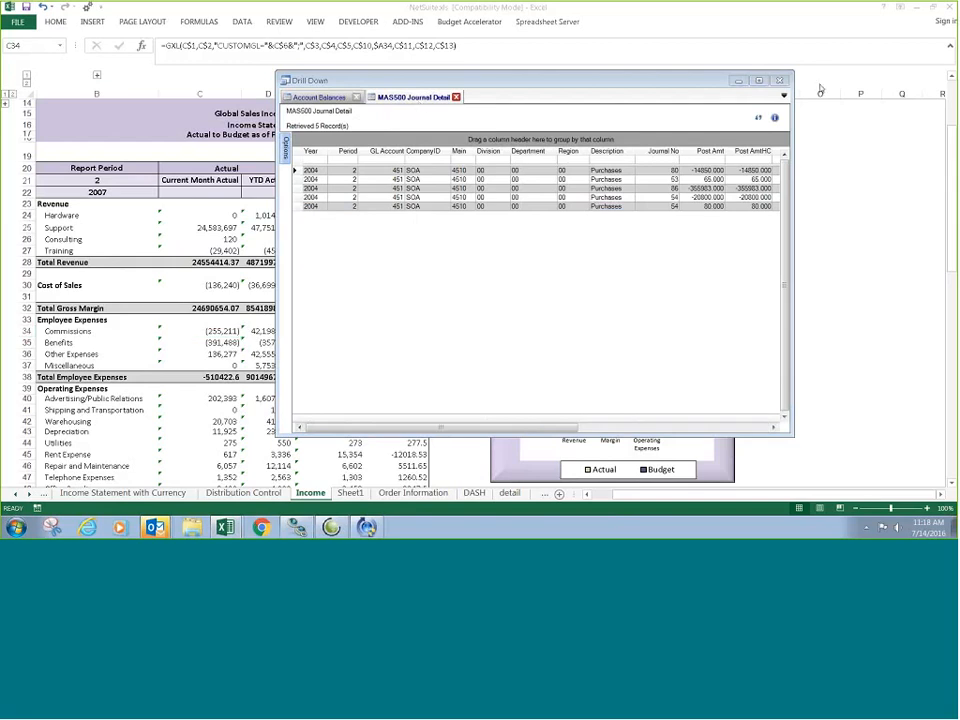
click(779, 81)
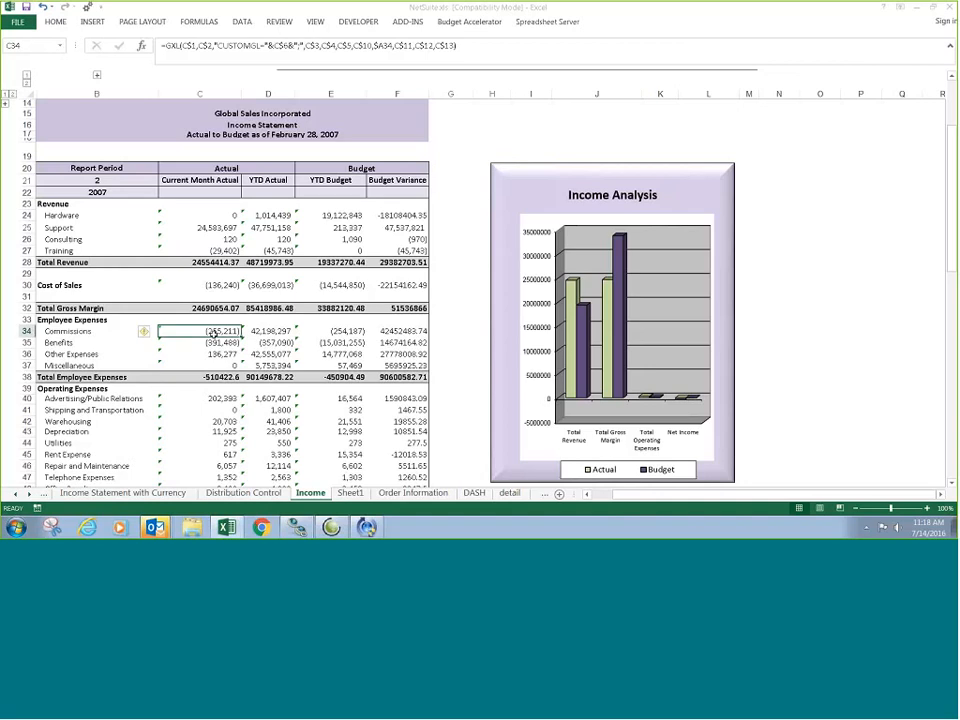
Output the drill-down of the Commissions current month actual to a worksheet, then return to the Income sheet and close the drill-down window.
click(547, 21)
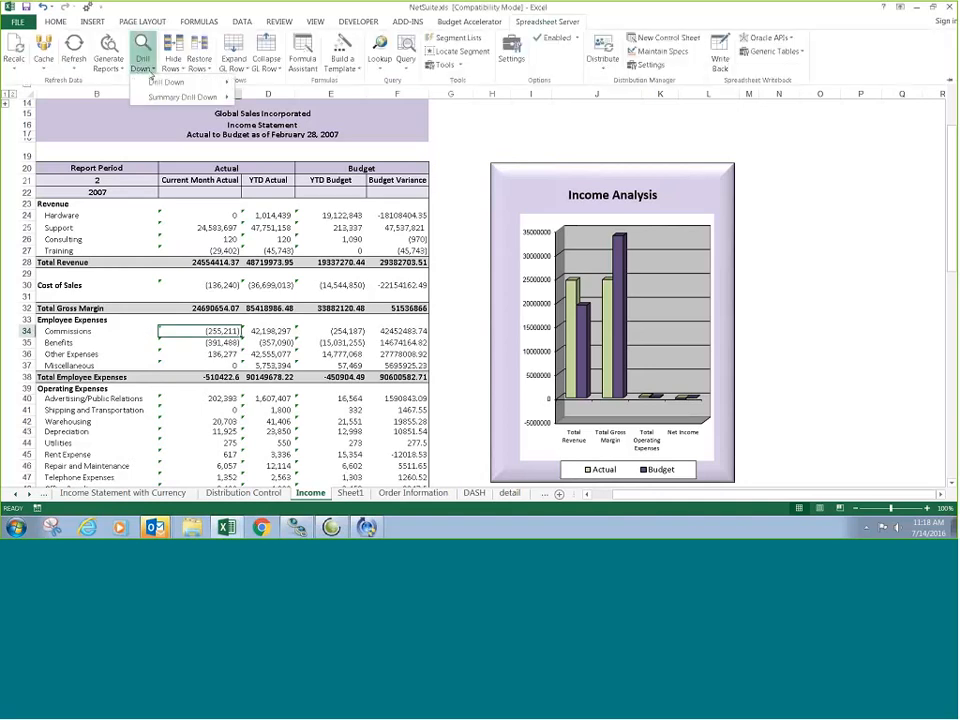
click(142, 64)
mouse_move(153, 83)
mouse_move(259, 90)
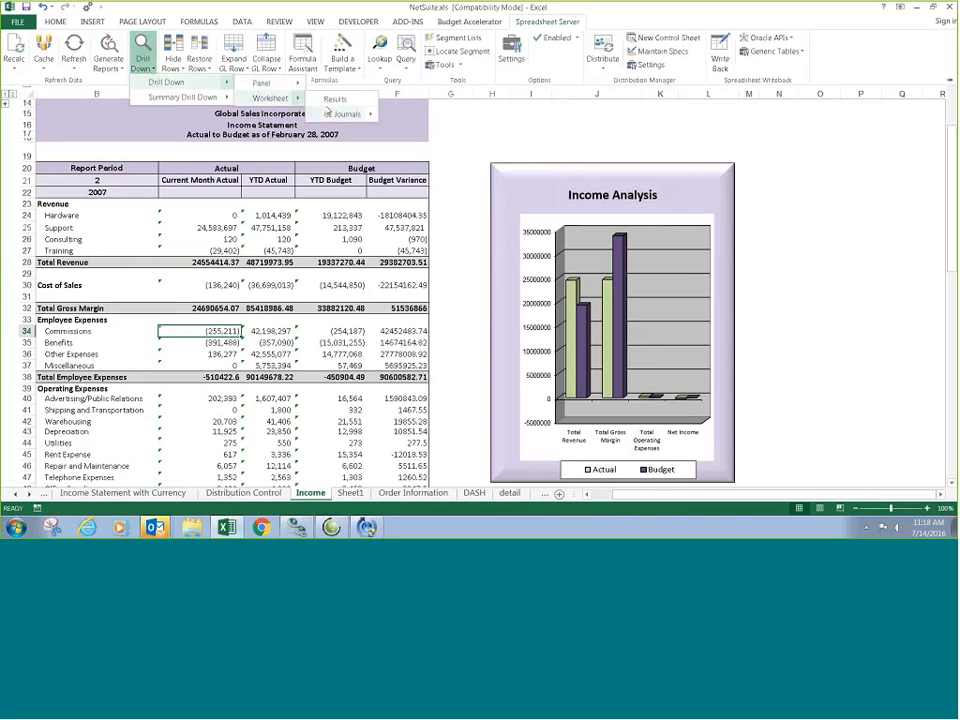
click(330, 113)
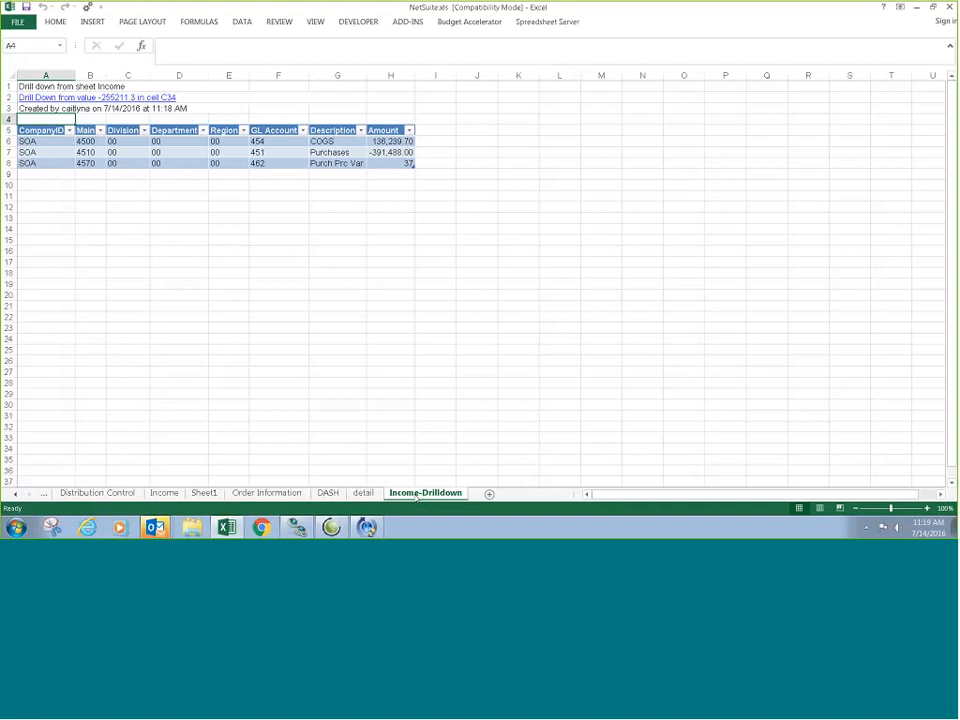
click(166, 494)
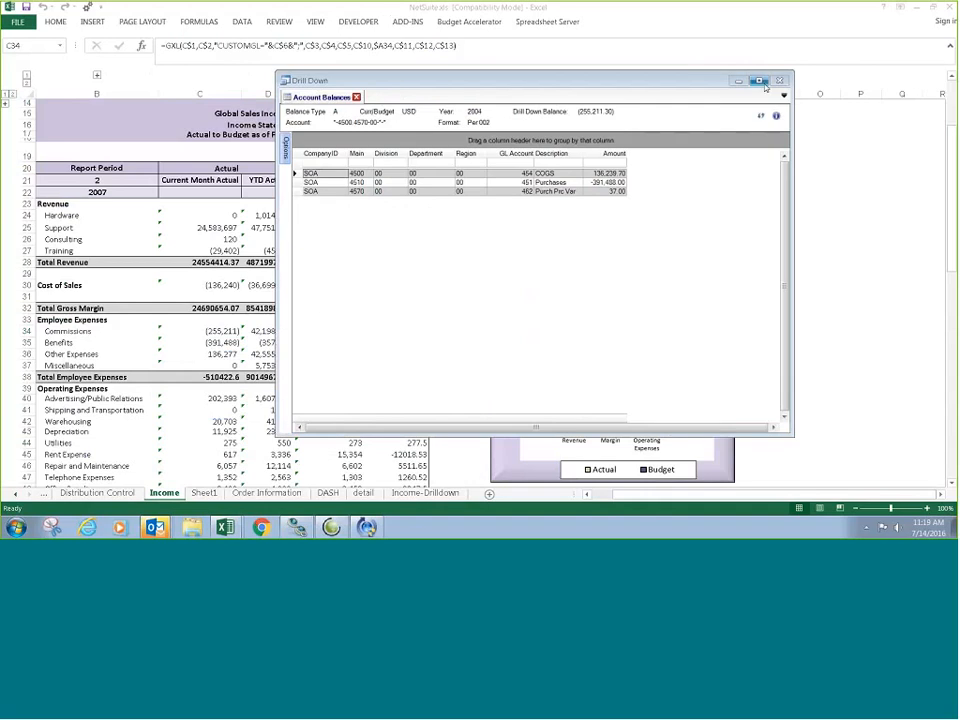
click(779, 80)
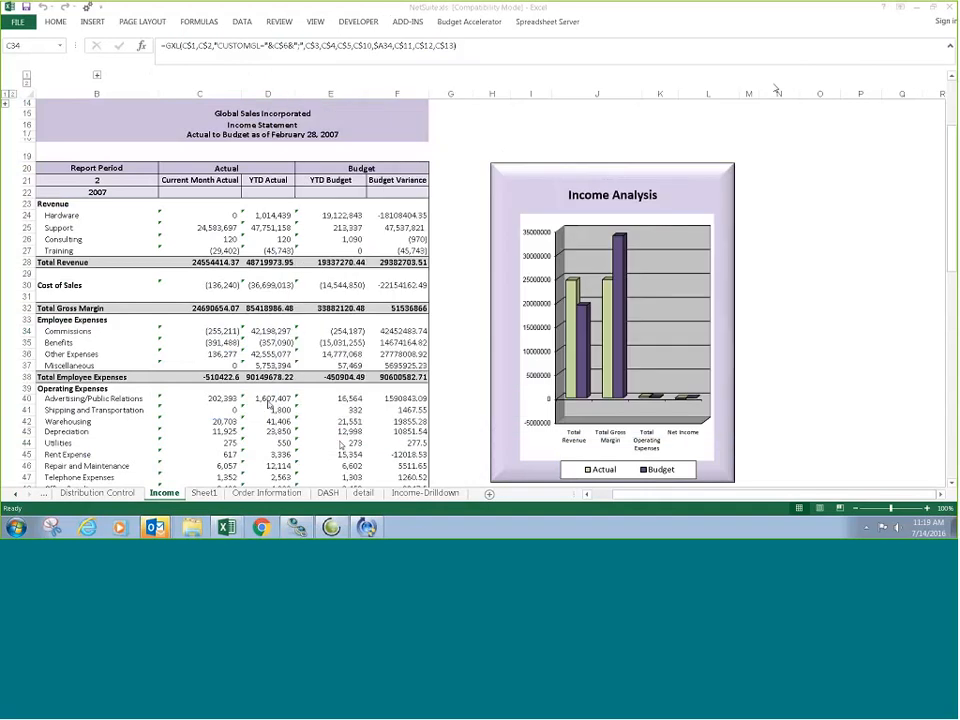
View the Order Information and DASH sheets, then return to the Income sheet.
click(264, 493)
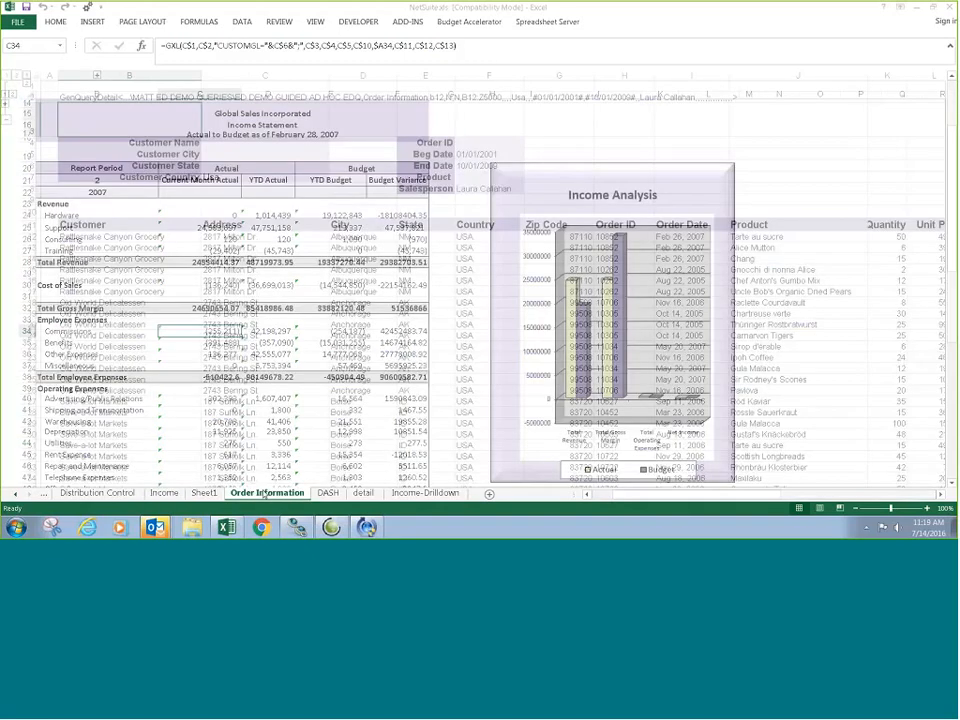
click(328, 493)
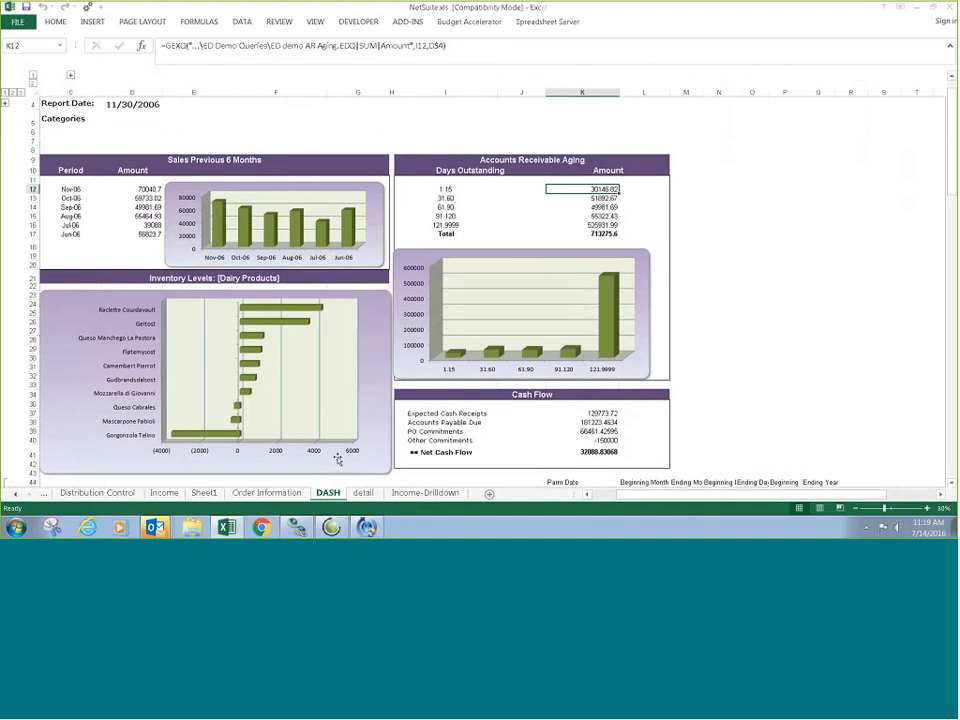
click(166, 494)
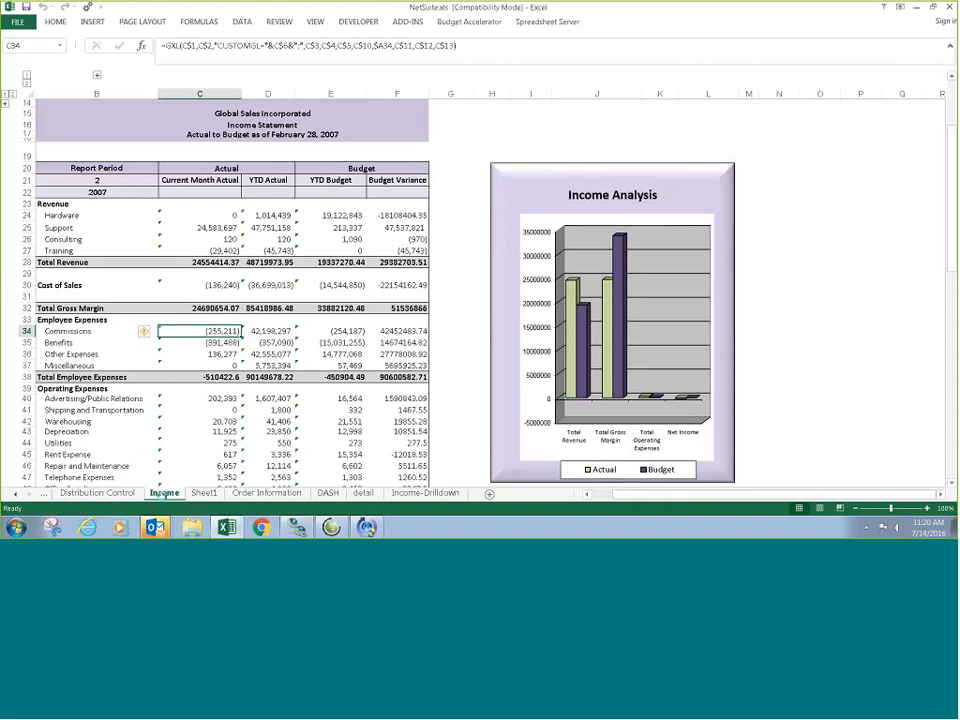
right_click(163, 494)
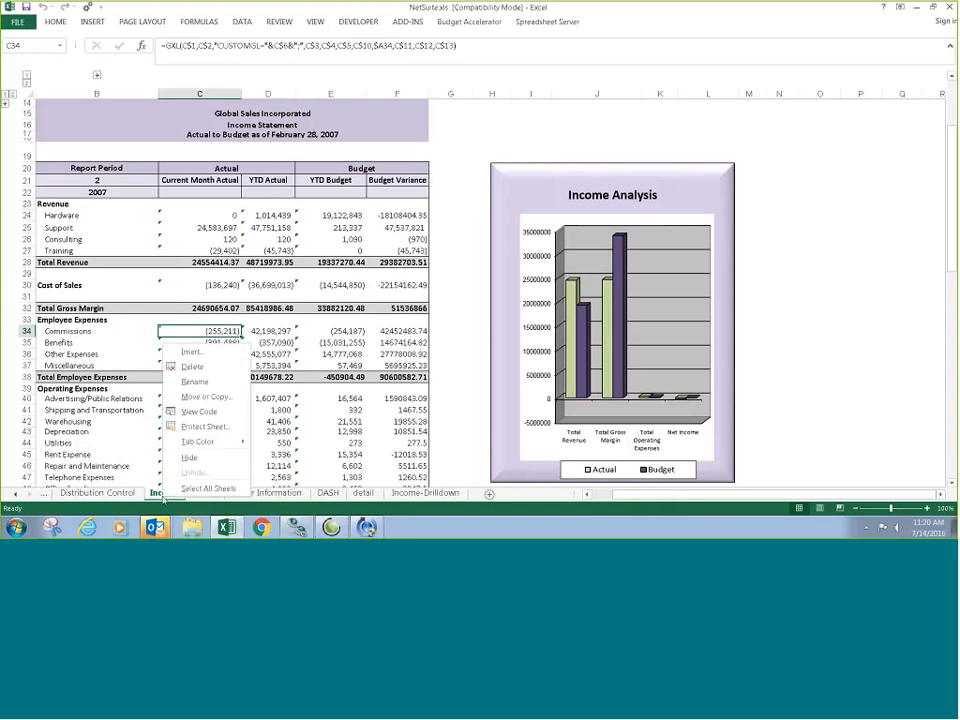
Start building a general ledger template for NetSuite GL Balance from the Income sheet.
click(550, 22)
click(345, 62)
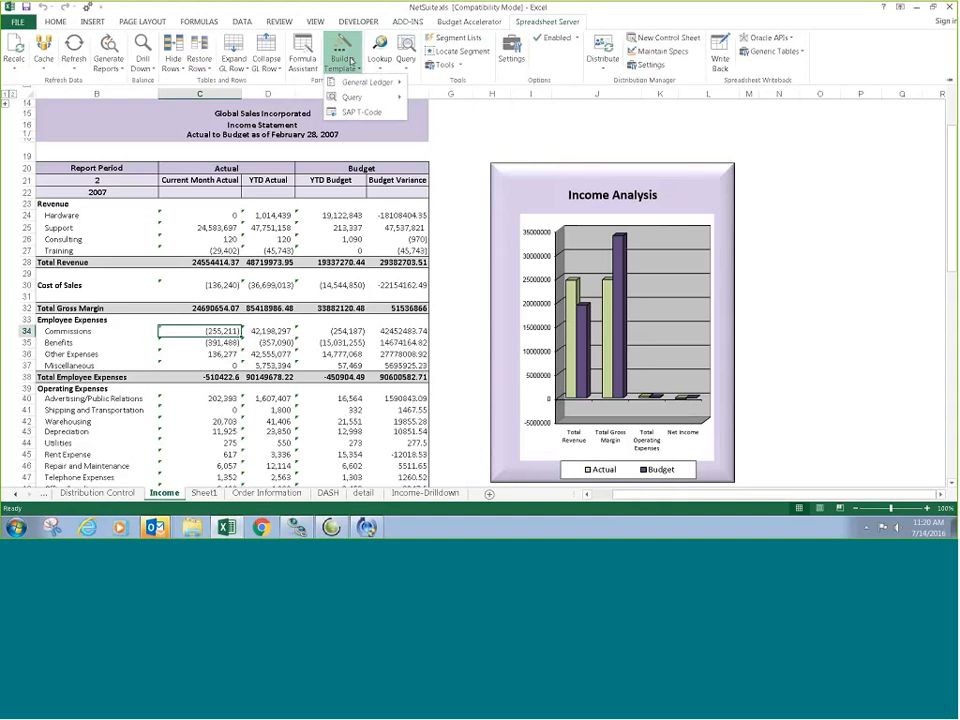
mouse_move(355, 86)
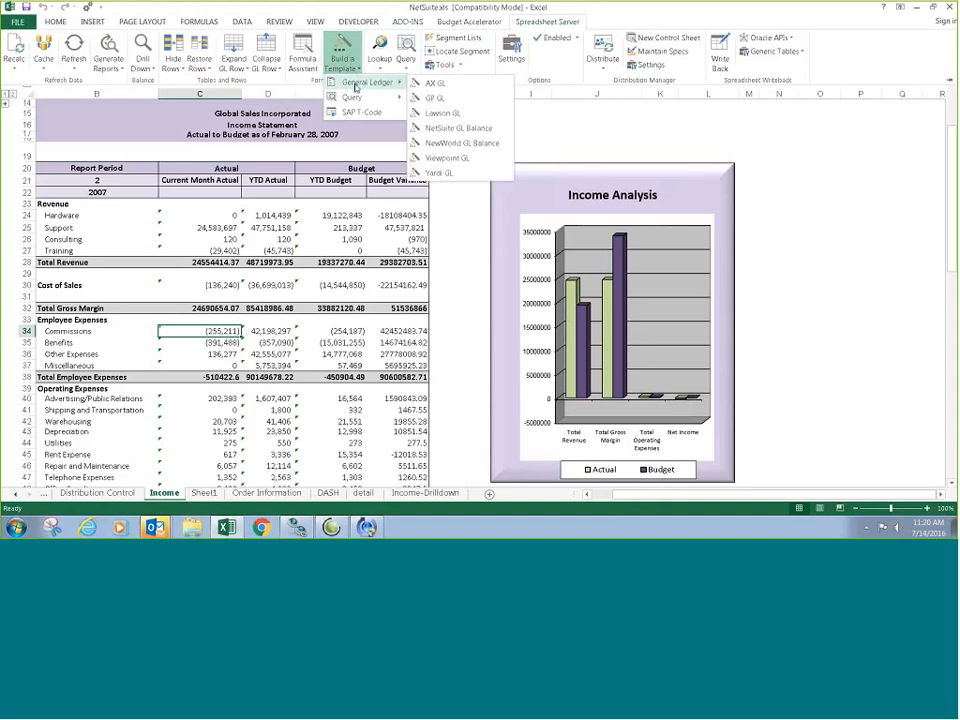
click(441, 129)
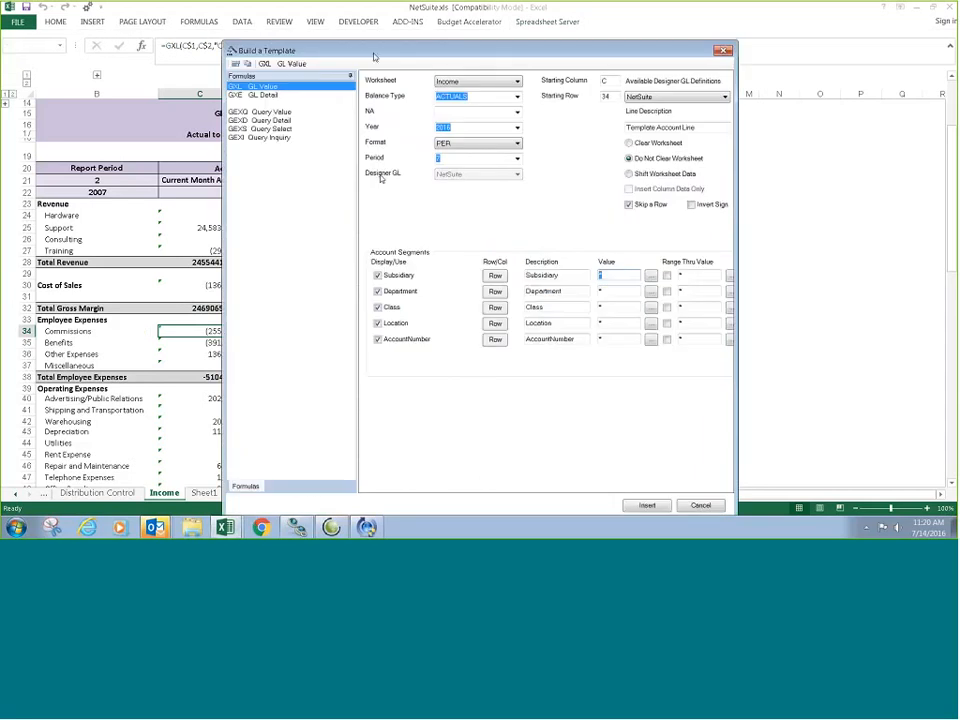
drag(374, 57, 315, 55)
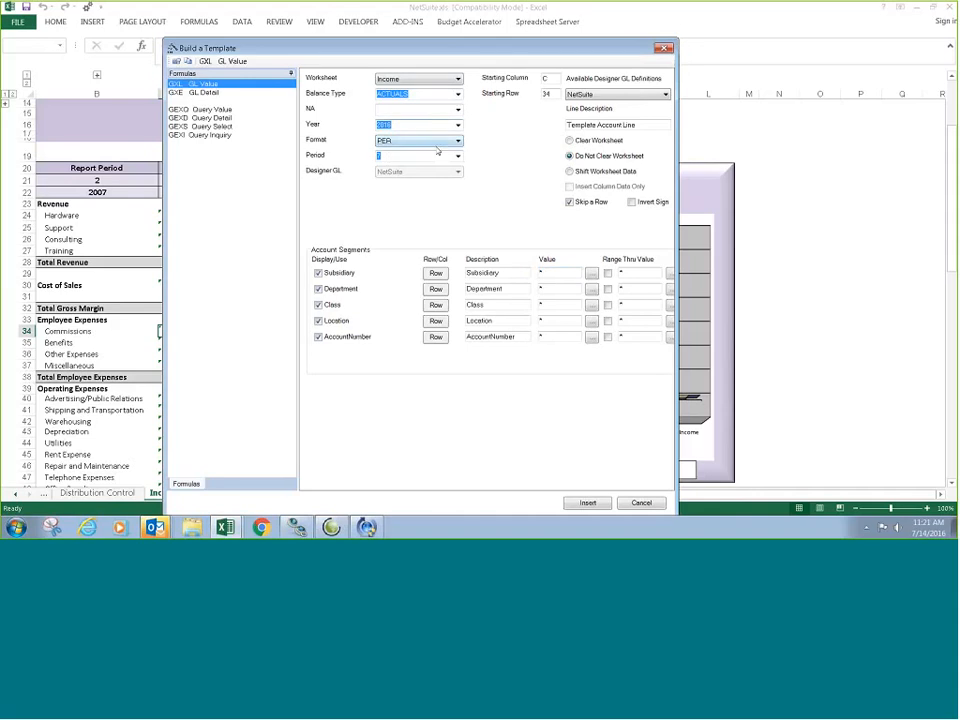
Set the template's year to 2004, format to PER and period to 1.
text(2004)
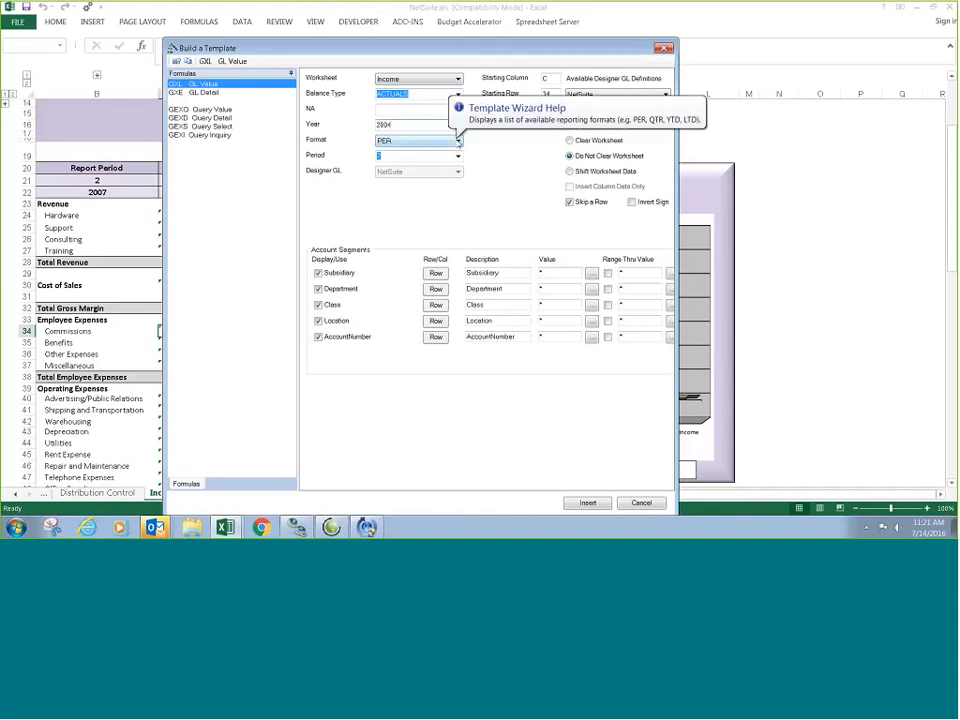
click(458, 141)
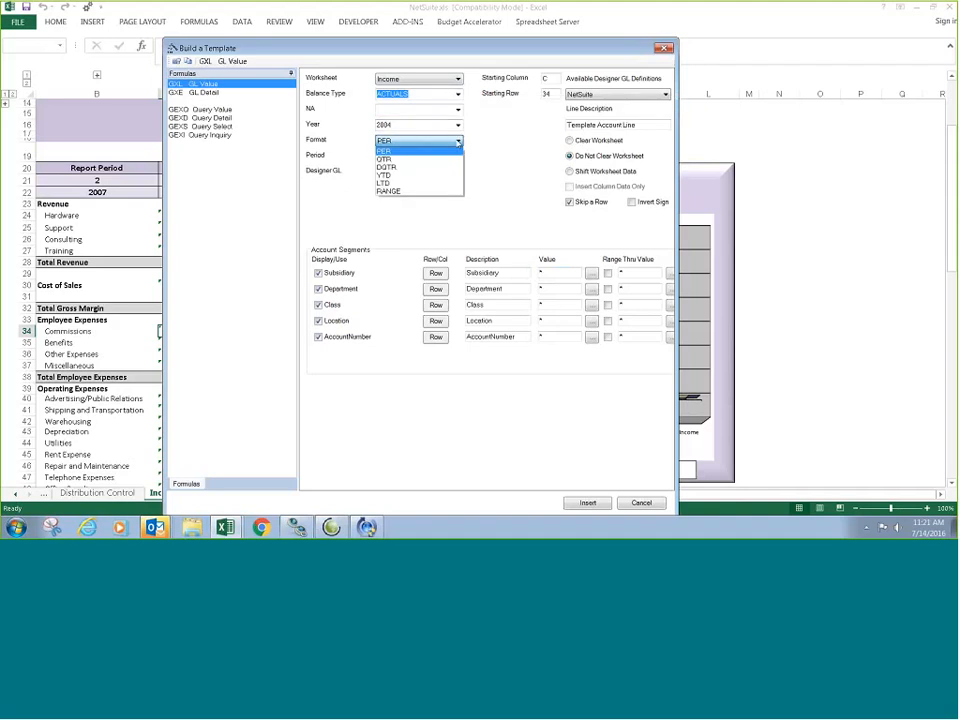
click(457, 151)
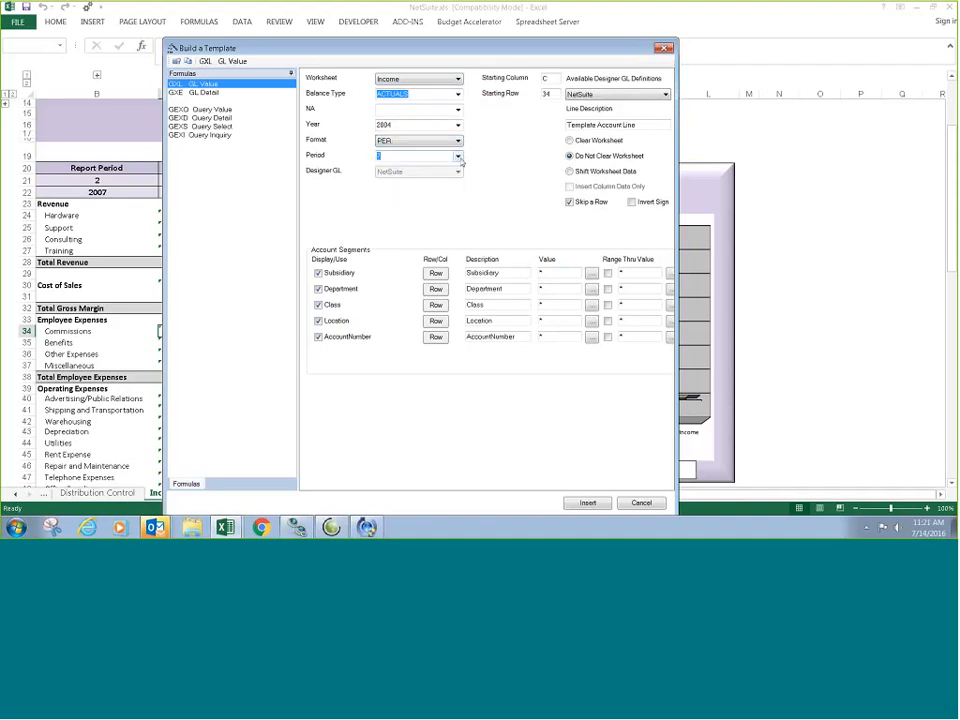
click(458, 156)
click(447, 180)
Place the Subsidiary, Department, Class and Location account segments in columns instead of rows.
click(436, 273)
click(436, 289)
click(436, 305)
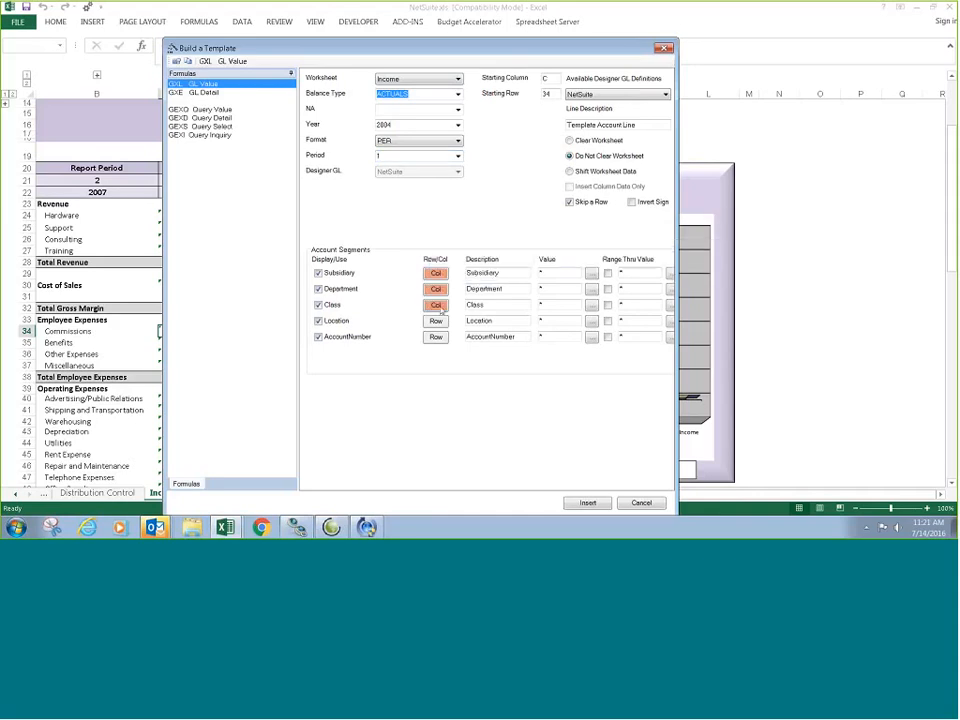
click(437, 321)
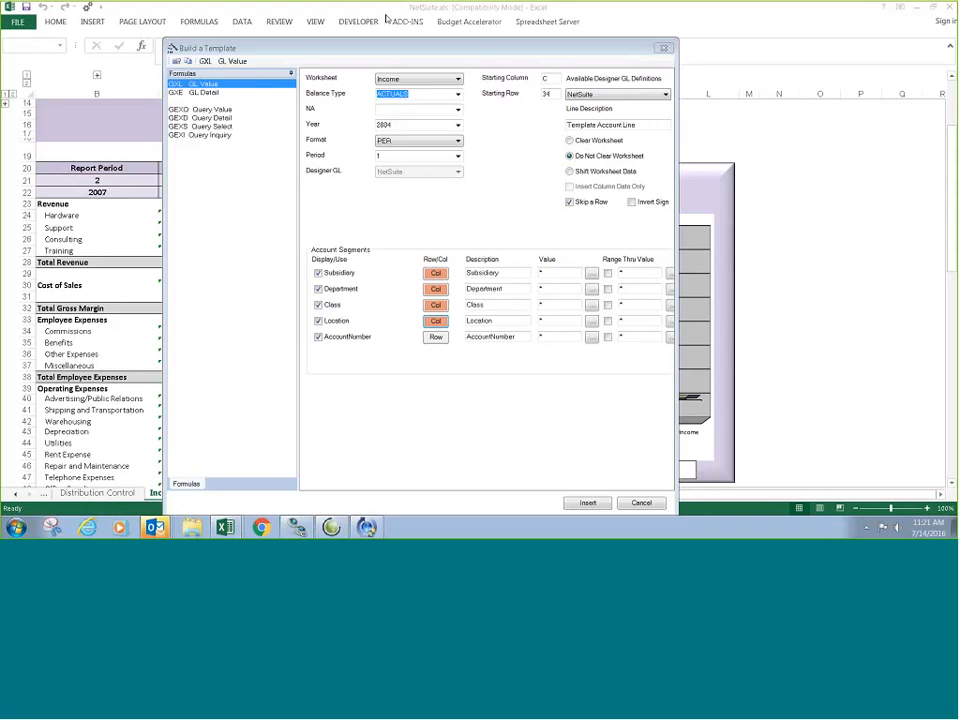
Enter account 4100 in cell A16 of Sheet1 and inspect the GXL balance formula in C16.
text(4100)
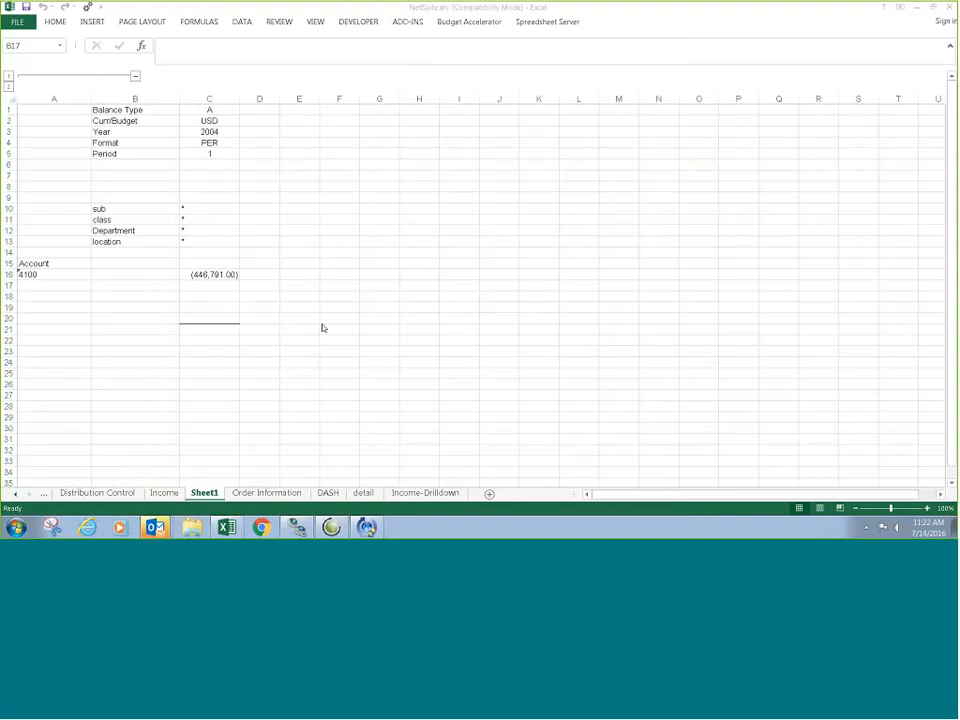
click(199, 278)
key(F2)
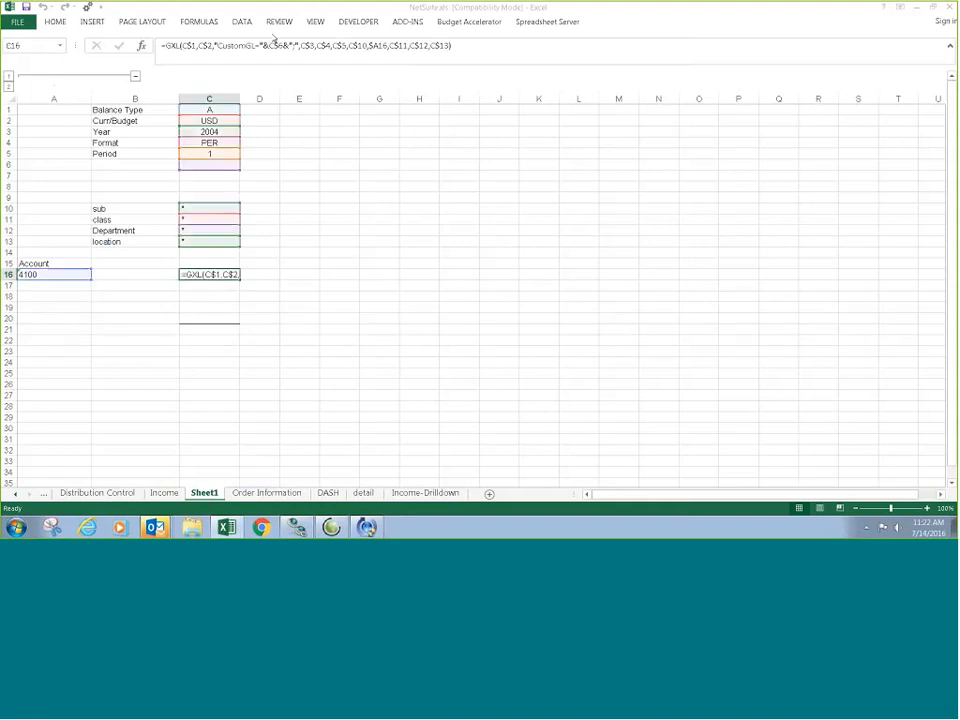
key(Escape)
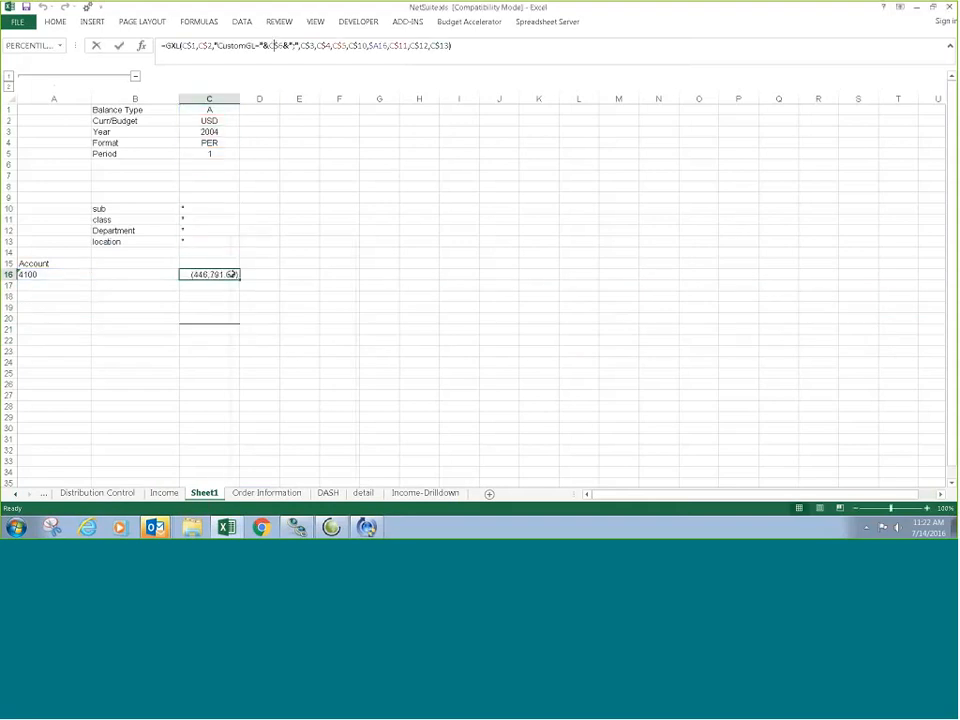
View the summary drill-down for the account 4100 balance in C16, closing the results when done.
right_click(232, 274)
mouse_move(304, 490)
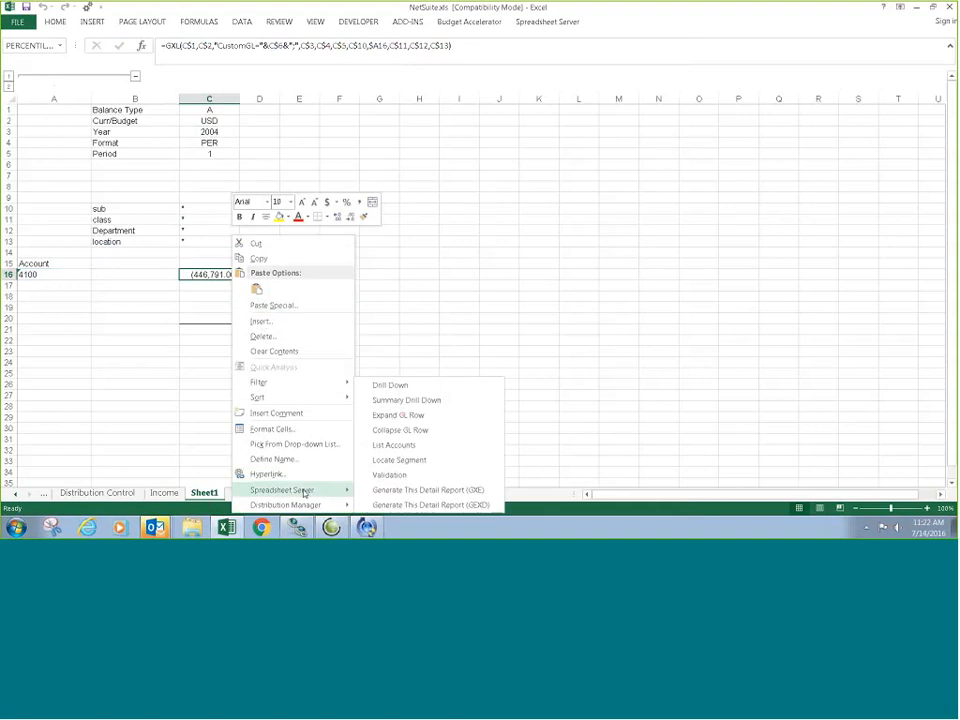
click(407, 398)
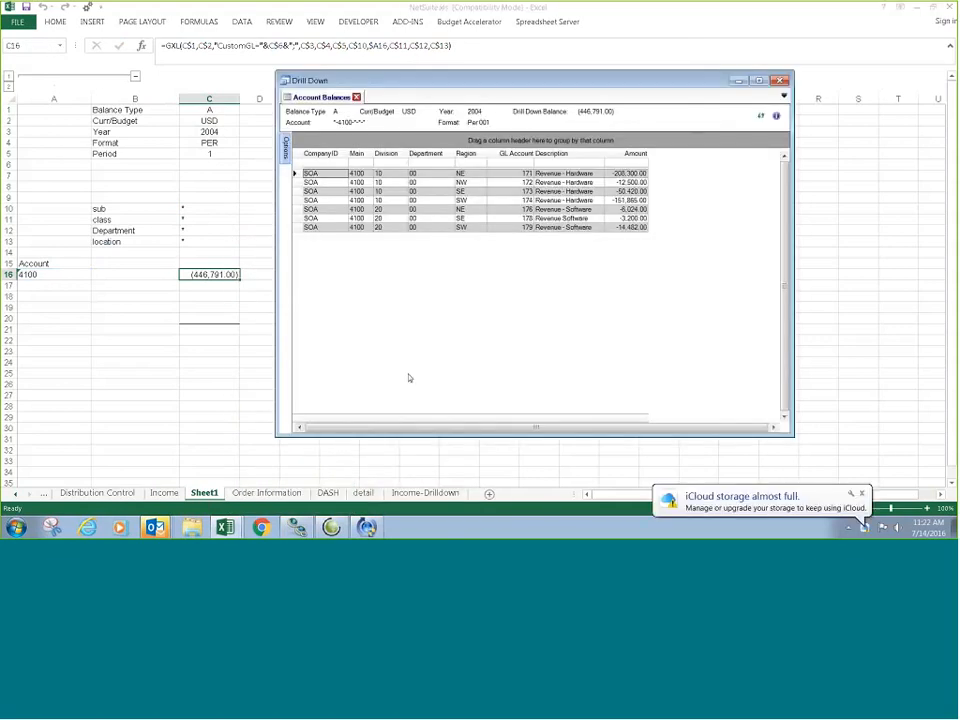
click(779, 82)
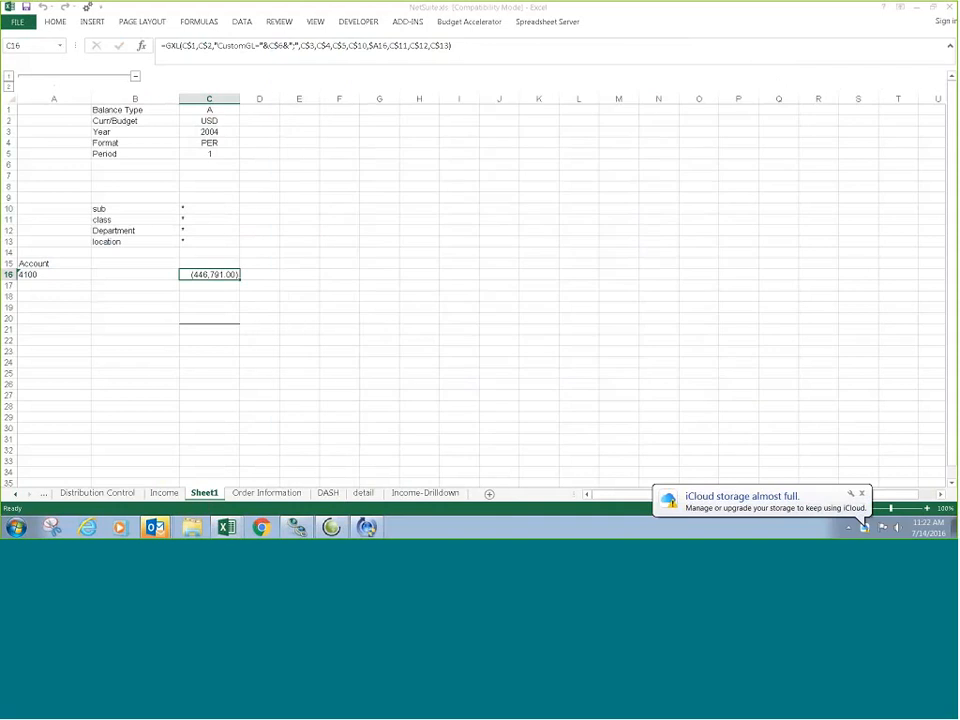
Copy the account line in row 16 into rows 17 to 23.
click(8, 274)
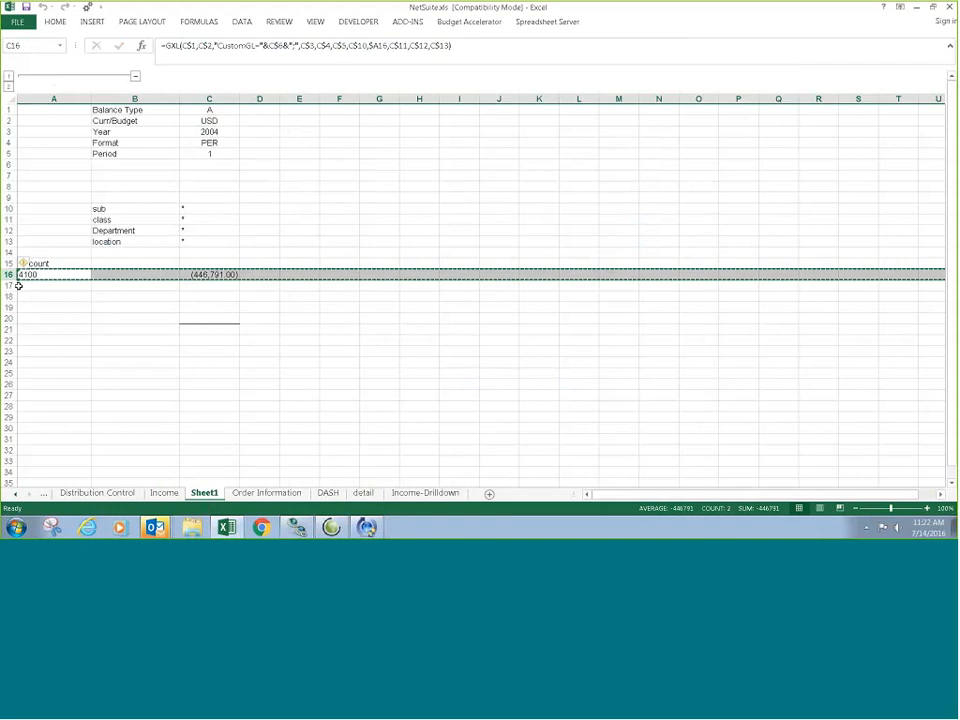
key(ctrl+c)
drag(8, 285, 8, 352)
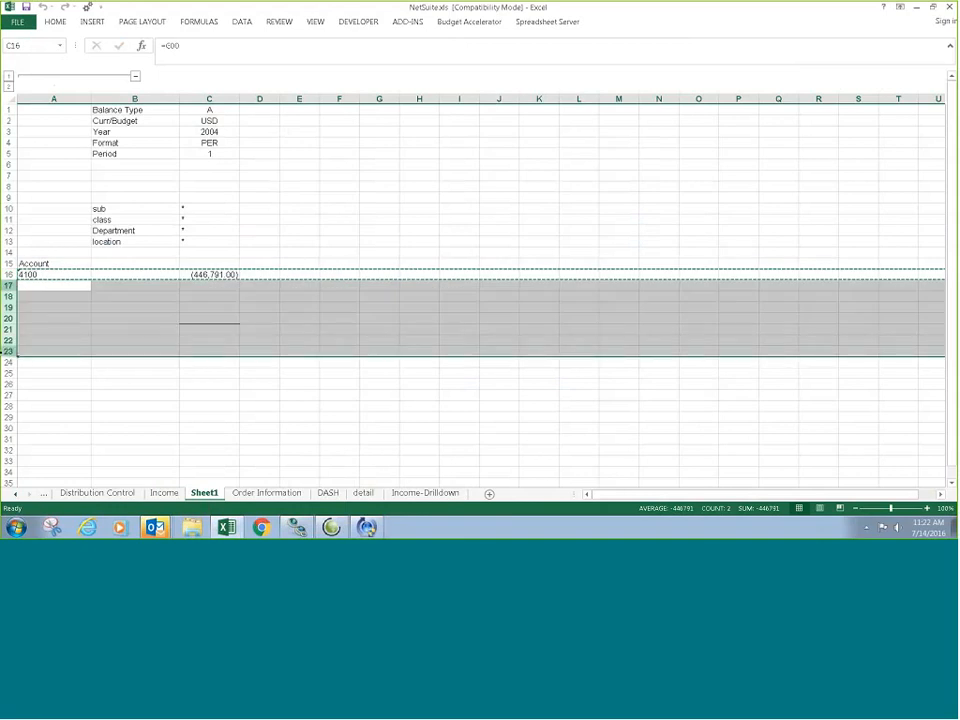
key(ctrl+v)
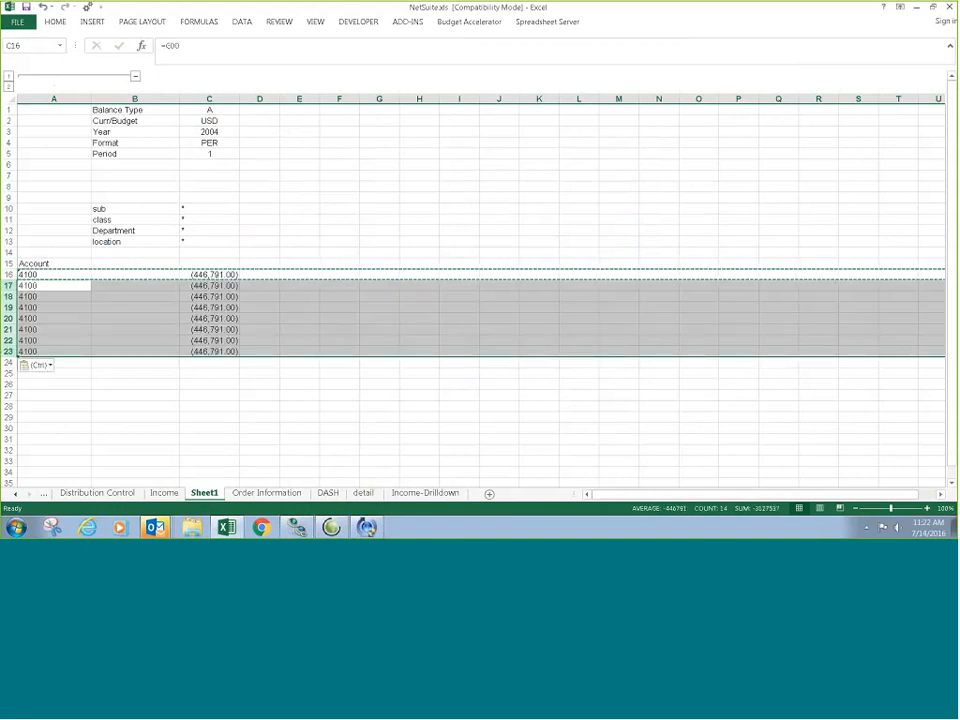
Set the account in A17 to 4000 and widen column C to fit the balance.
click(74, 287)
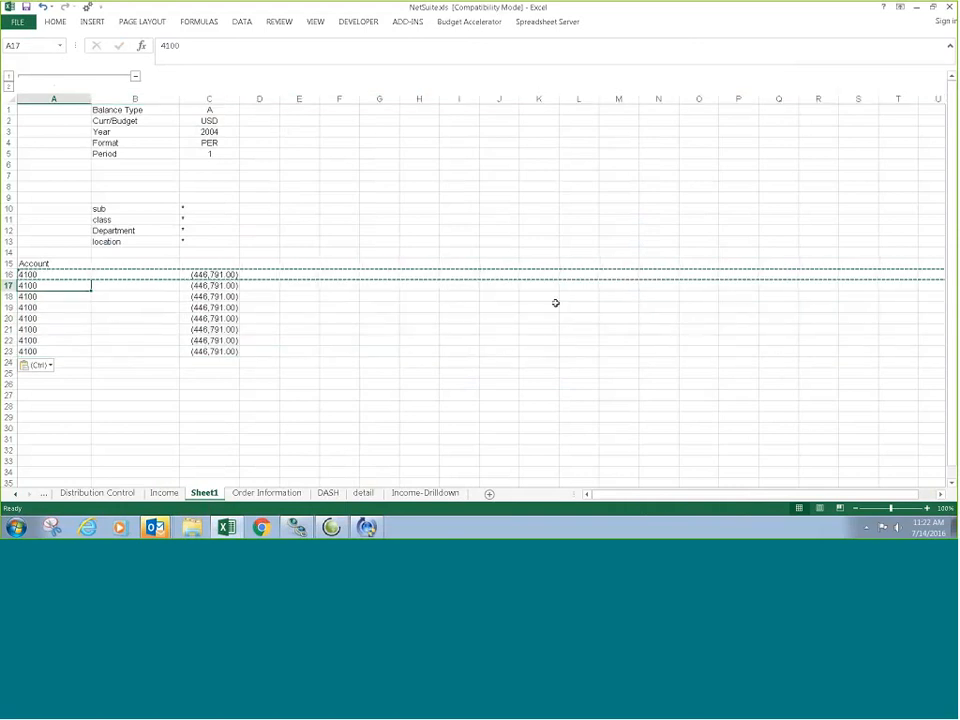
text(4000)
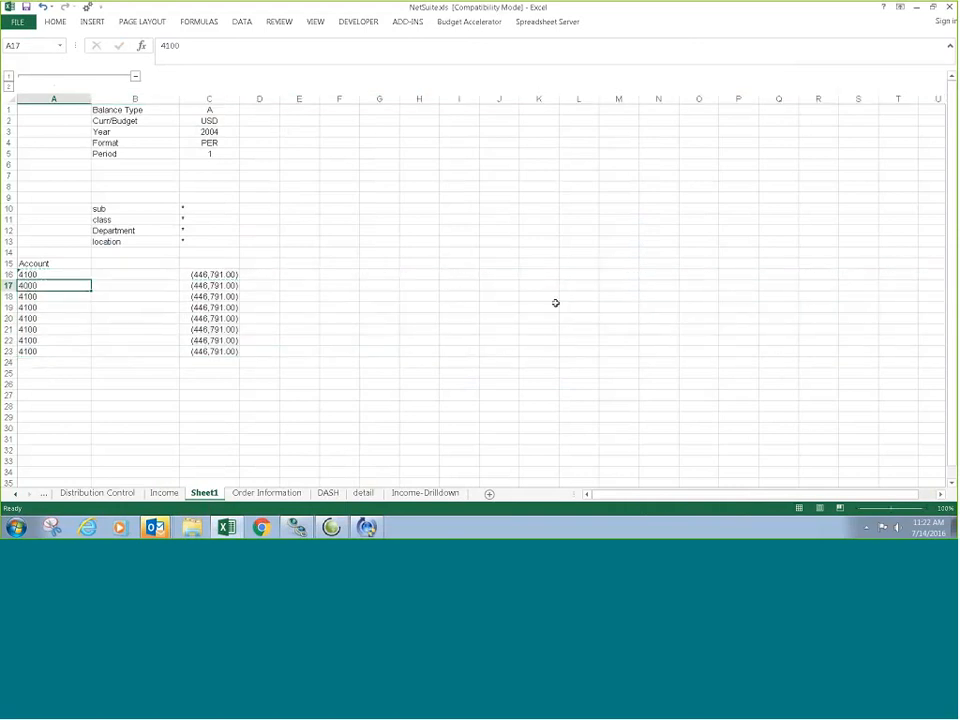
key(Return)
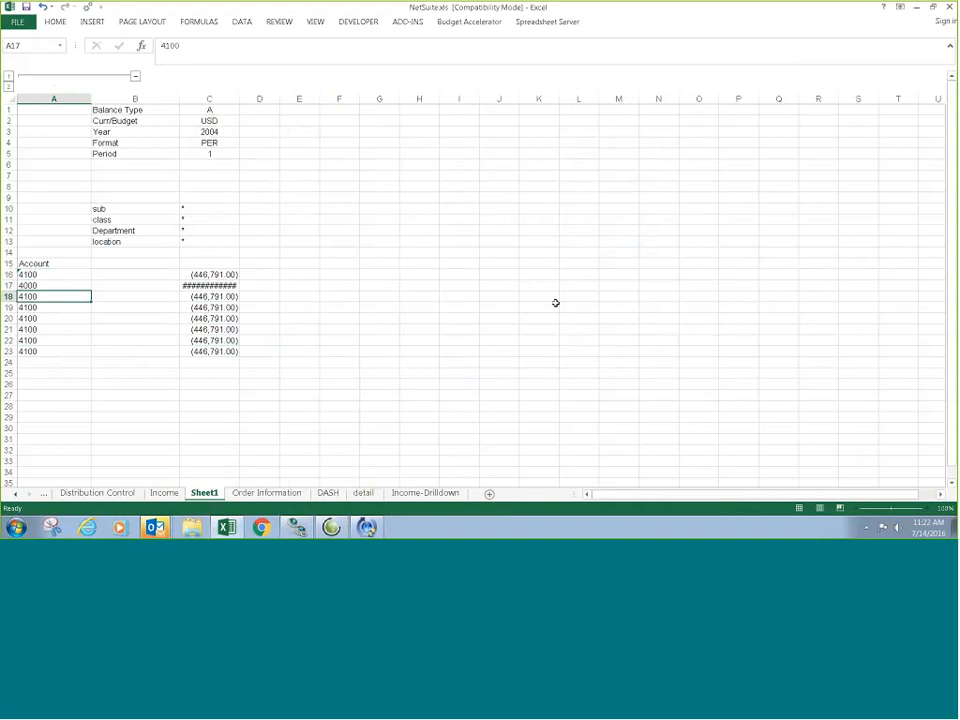
click(234, 99)
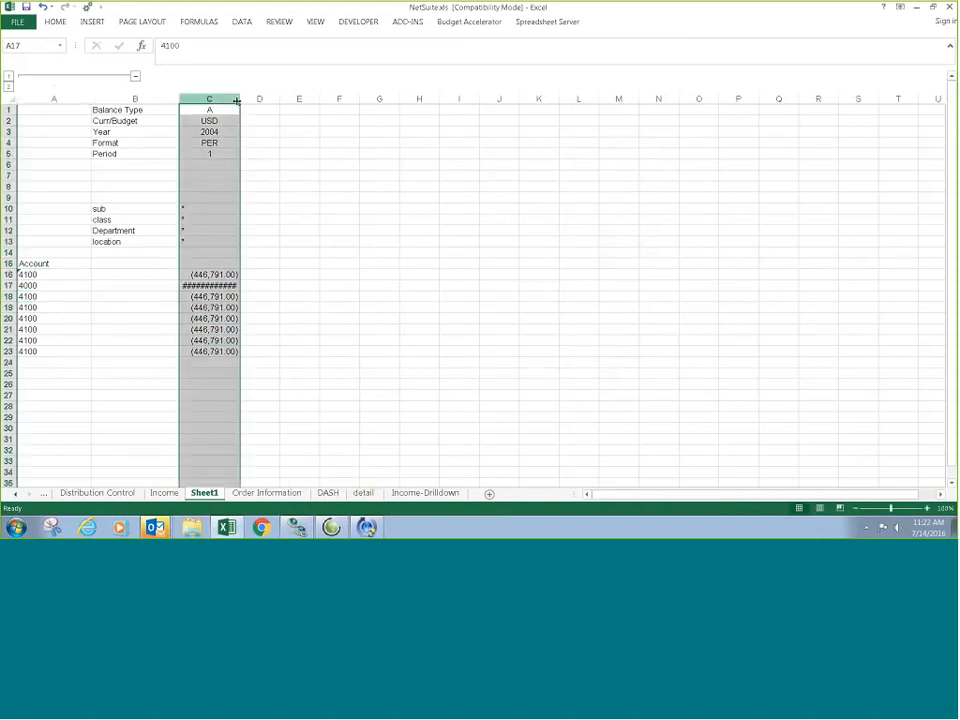
drag(238, 100, 283, 99)
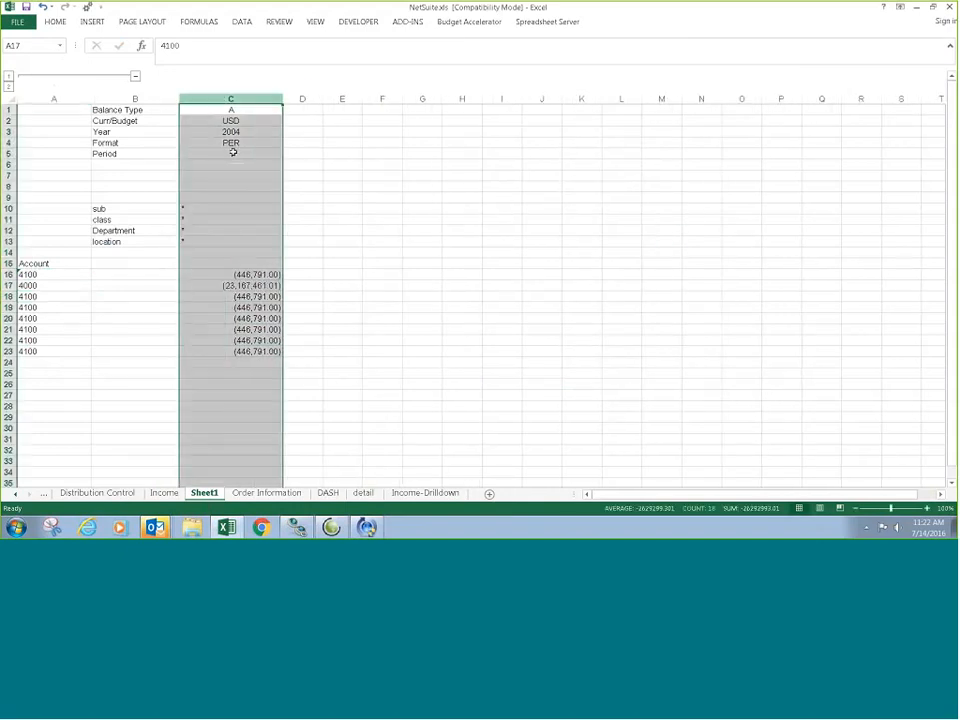
Set the accounts in A18, A19 and A20 to 4200, the range 4130.4500 and the wildcard 46*.
click(44, 292)
click(46, 287)
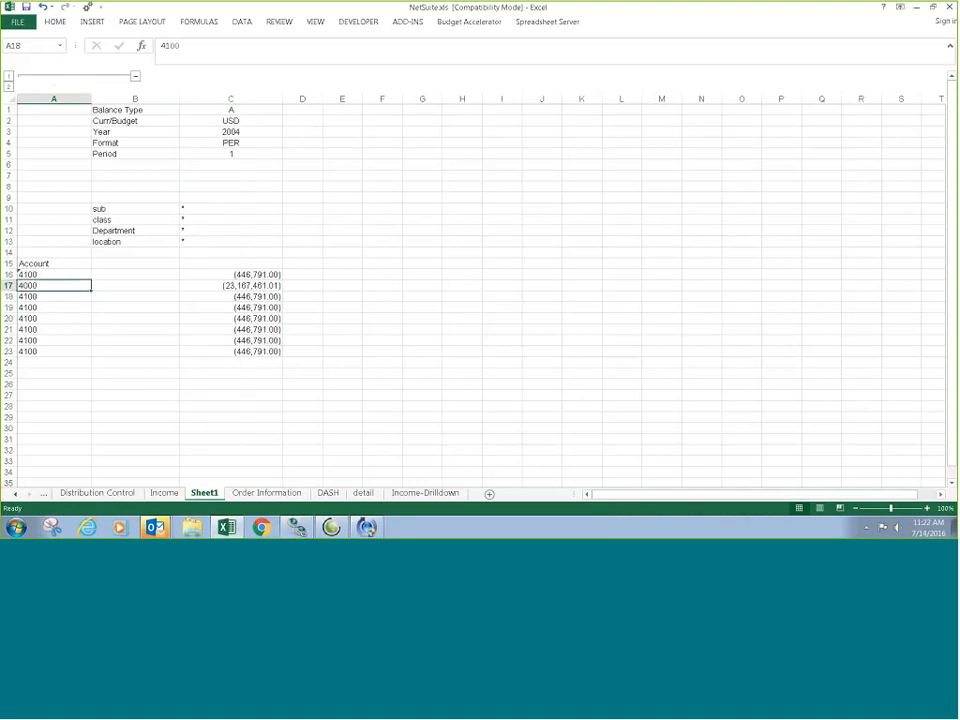
click(186, 294)
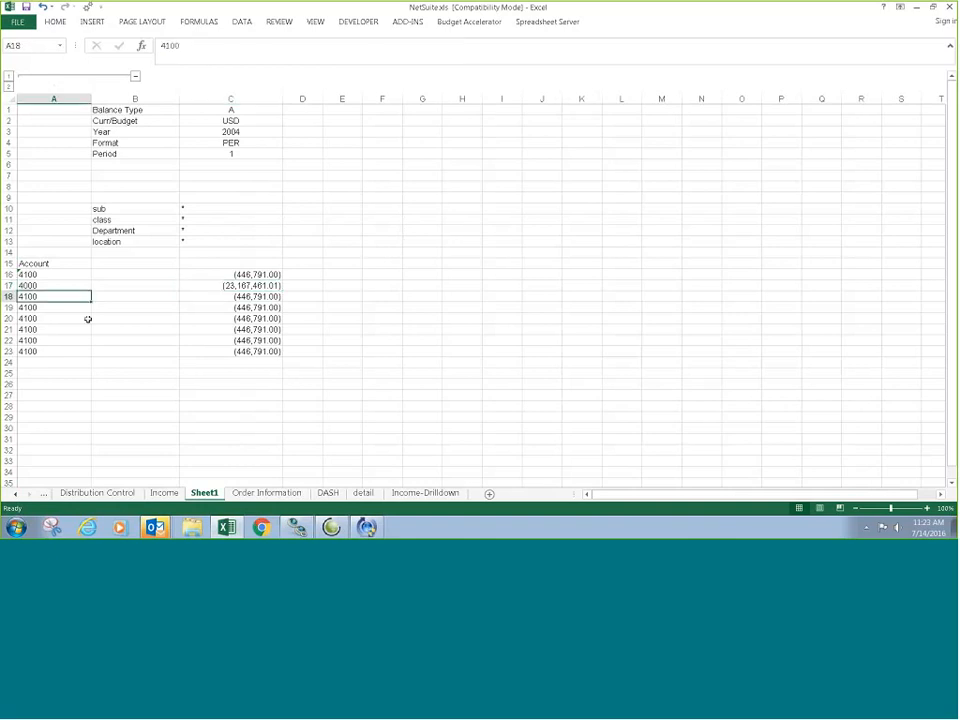
text(4200)
key(Return)
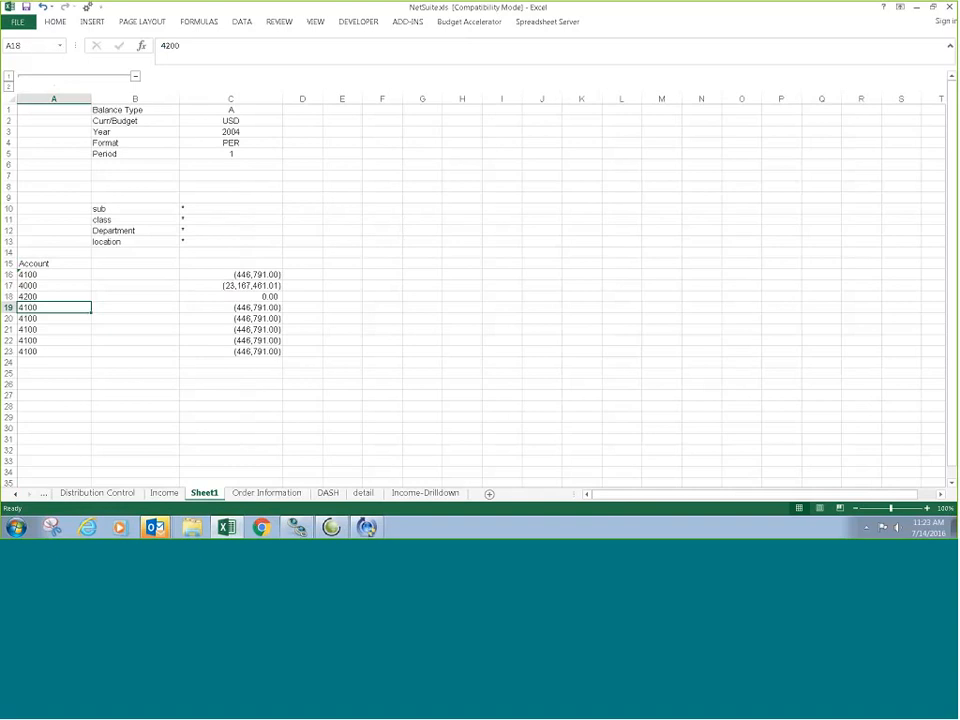
text(4130 450)
key(Return)
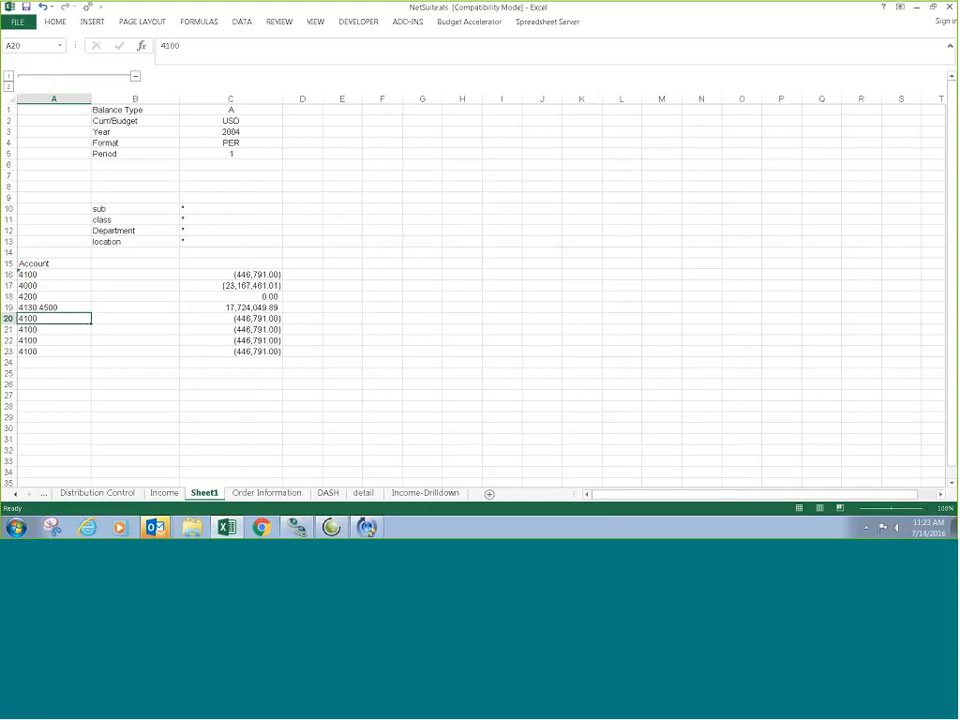
text(46*)
key(Return)
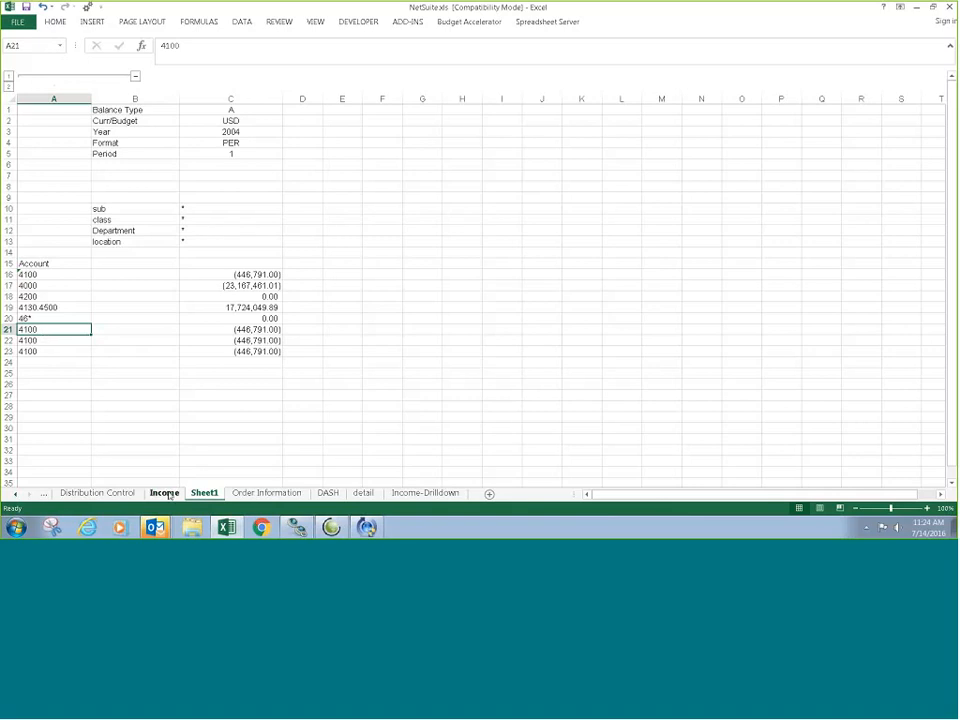
Clear the contents of the surplus account lines in rows 22 and 23.
click(33, 334)
drag(9, 341, 9, 352)
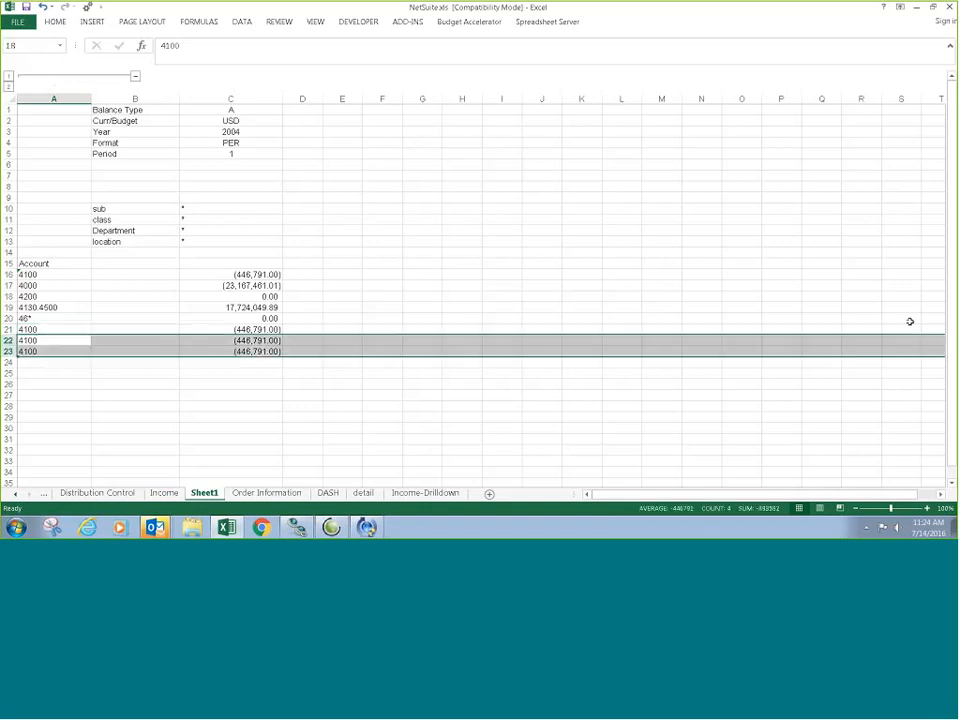
key(Delete)
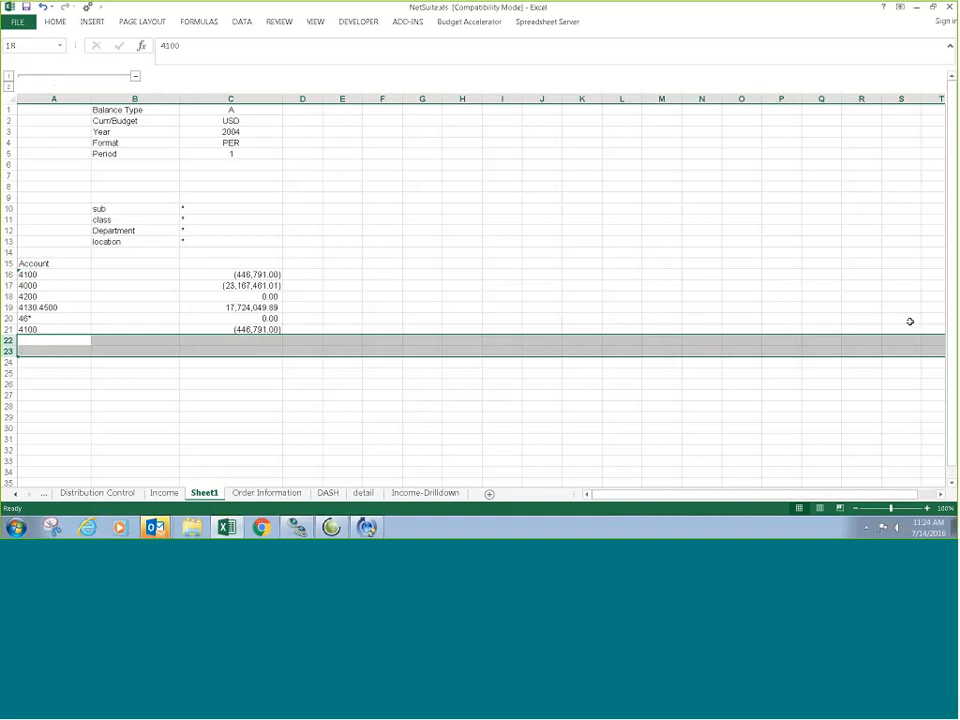
click(40, 333)
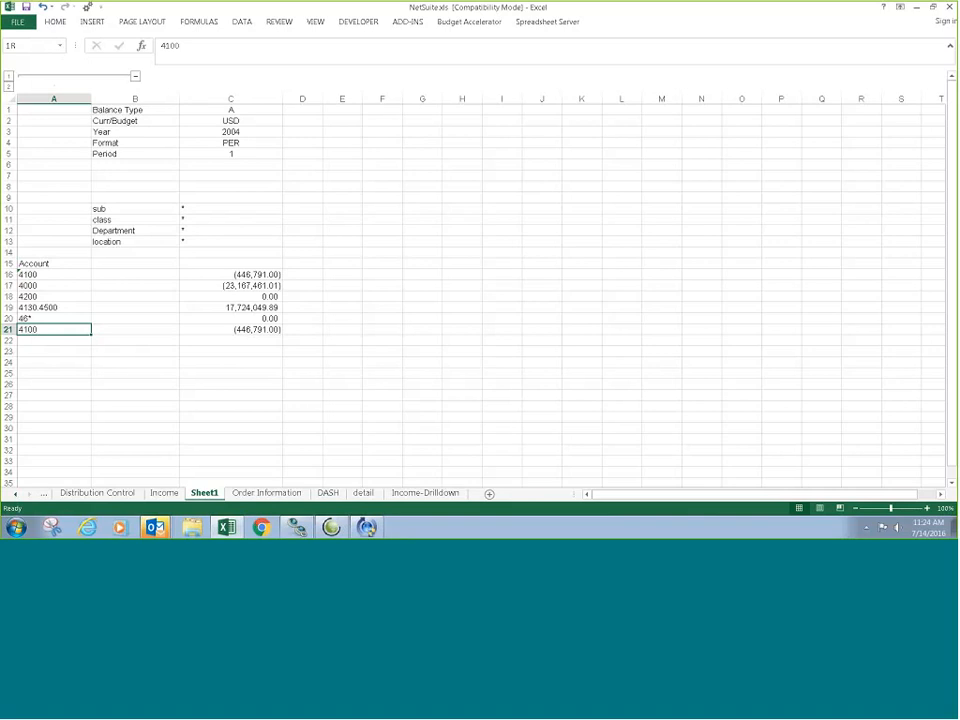
Examine the ONSEXP segment list's criteria in Segment List Maintenance, leaving the list definitions closed when done.
click(546, 21)
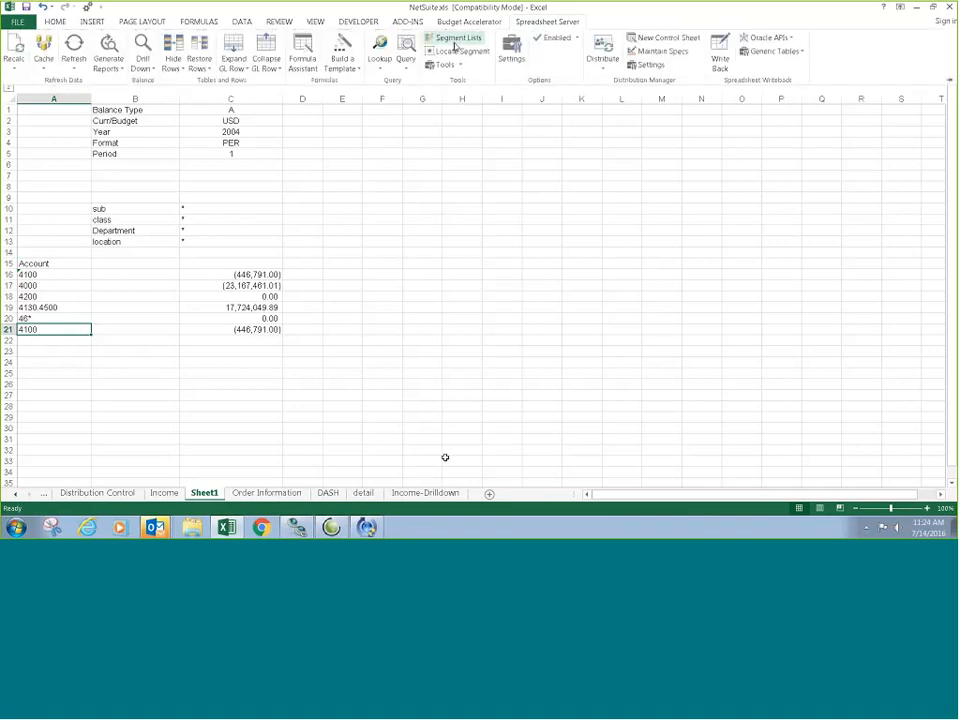
click(454, 44)
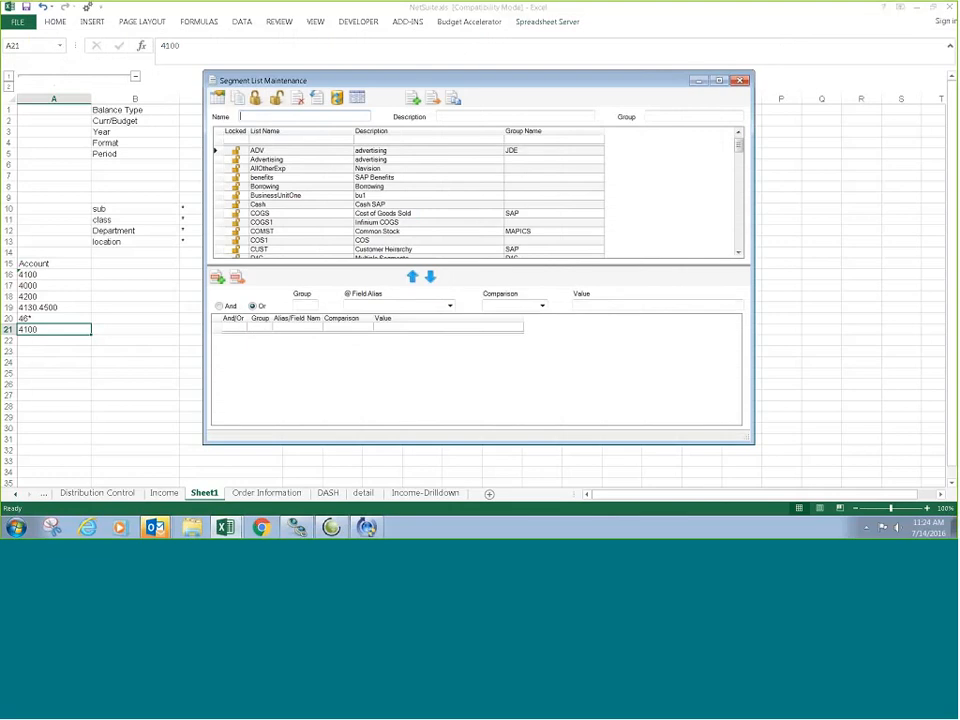
drag(739, 145, 741, 201)
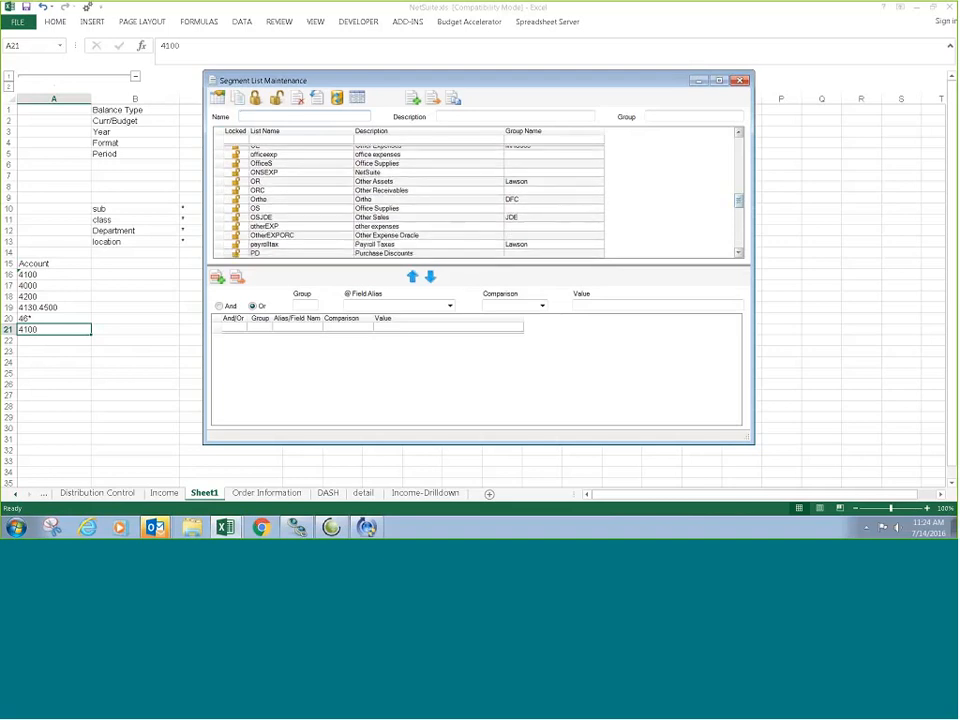
click(388, 14)
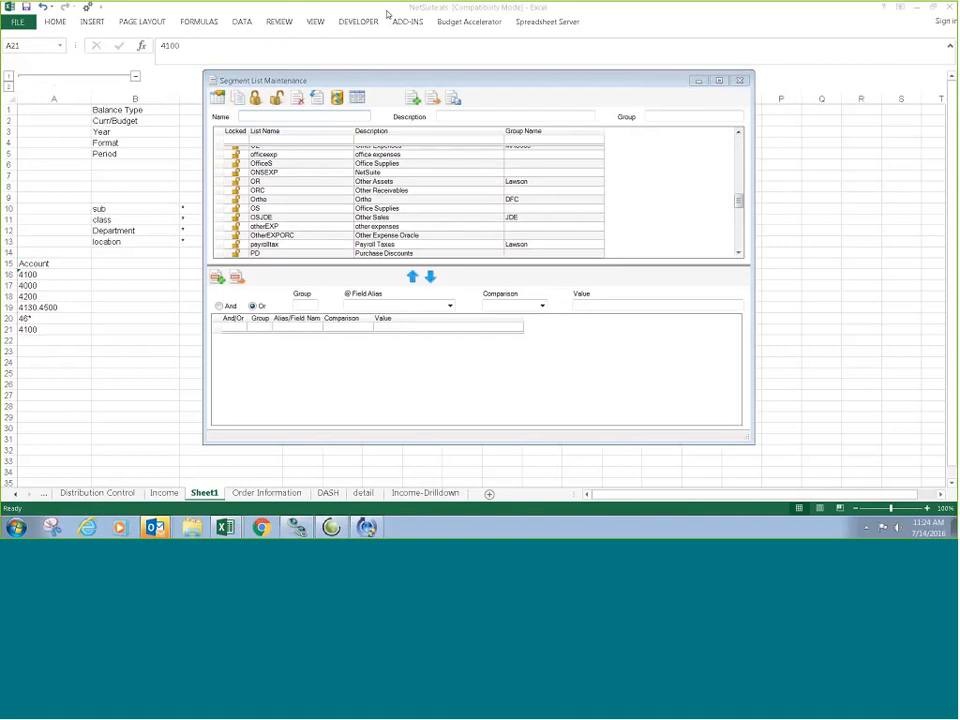
click(740, 80)
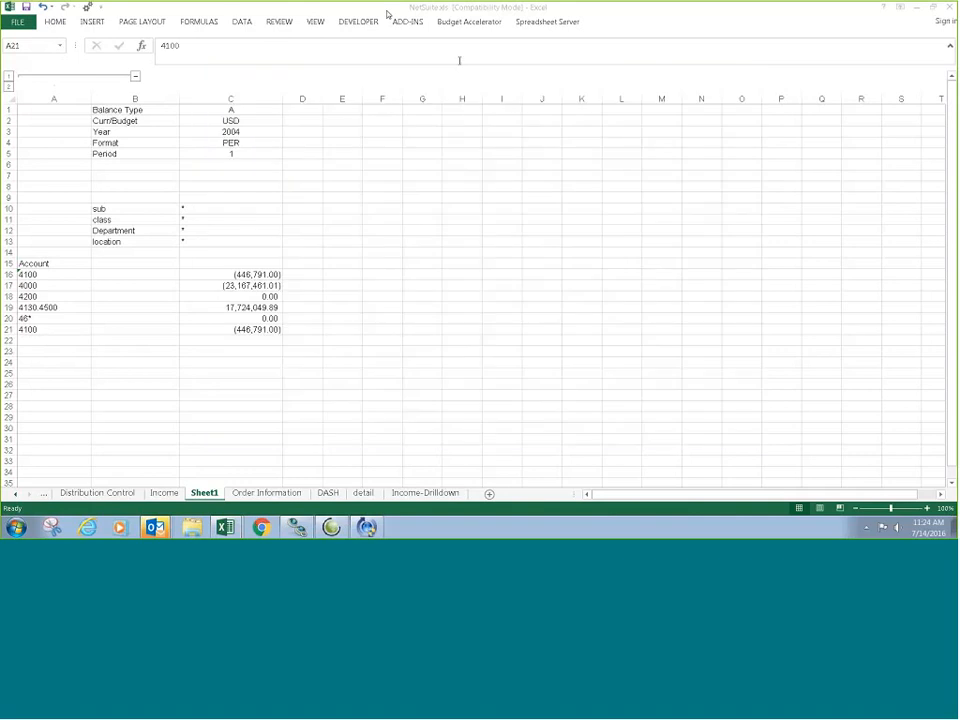
click(345, 64)
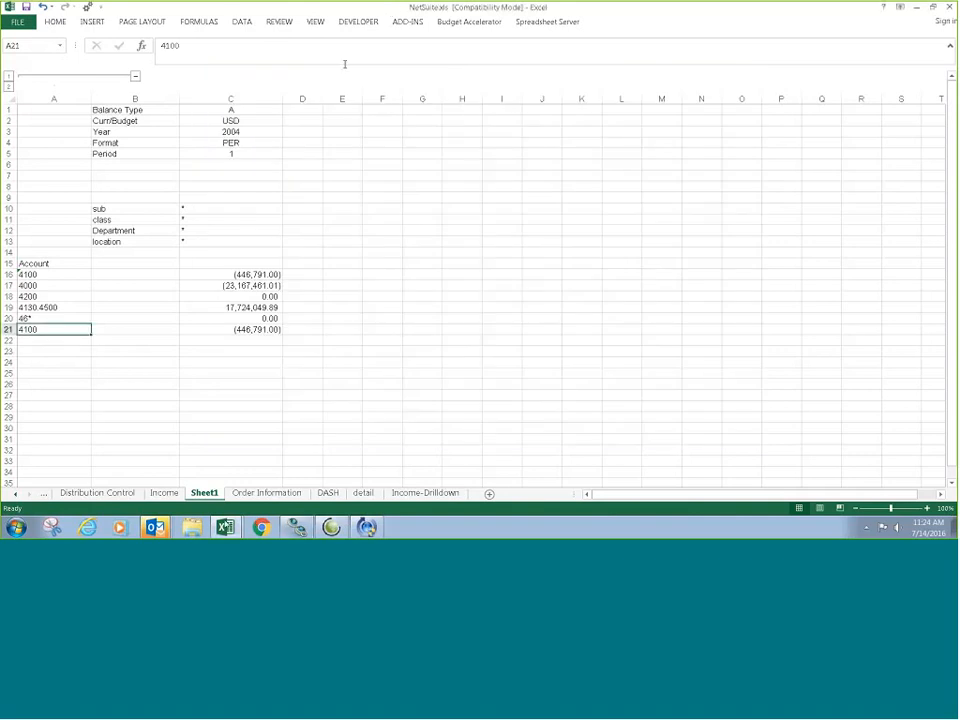
mouse_move(226, 527)
click(248, 504)
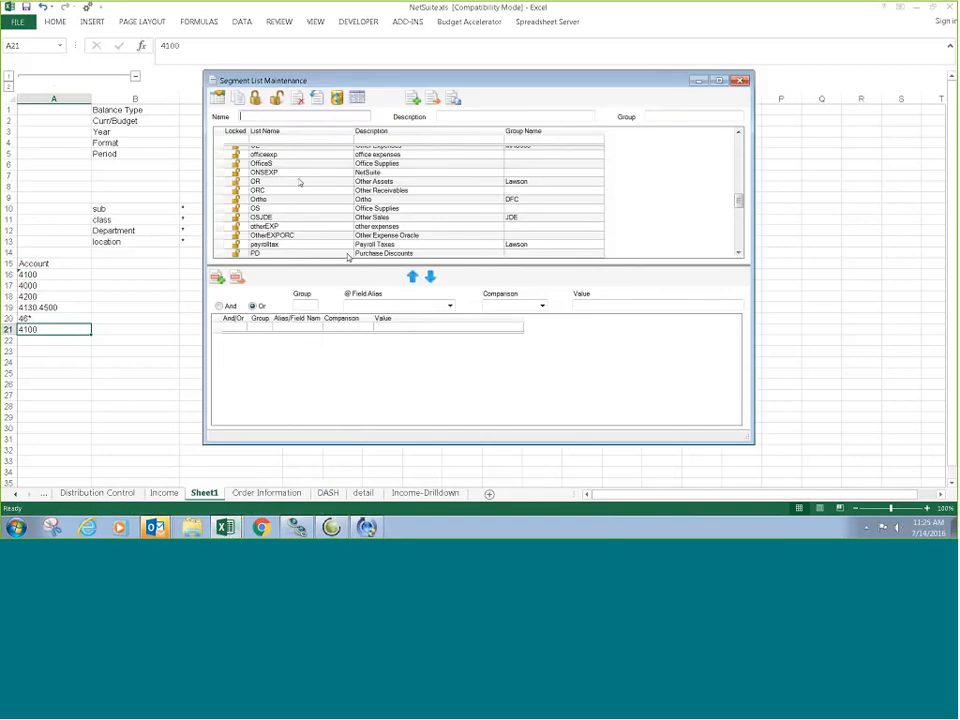
click(291, 174)
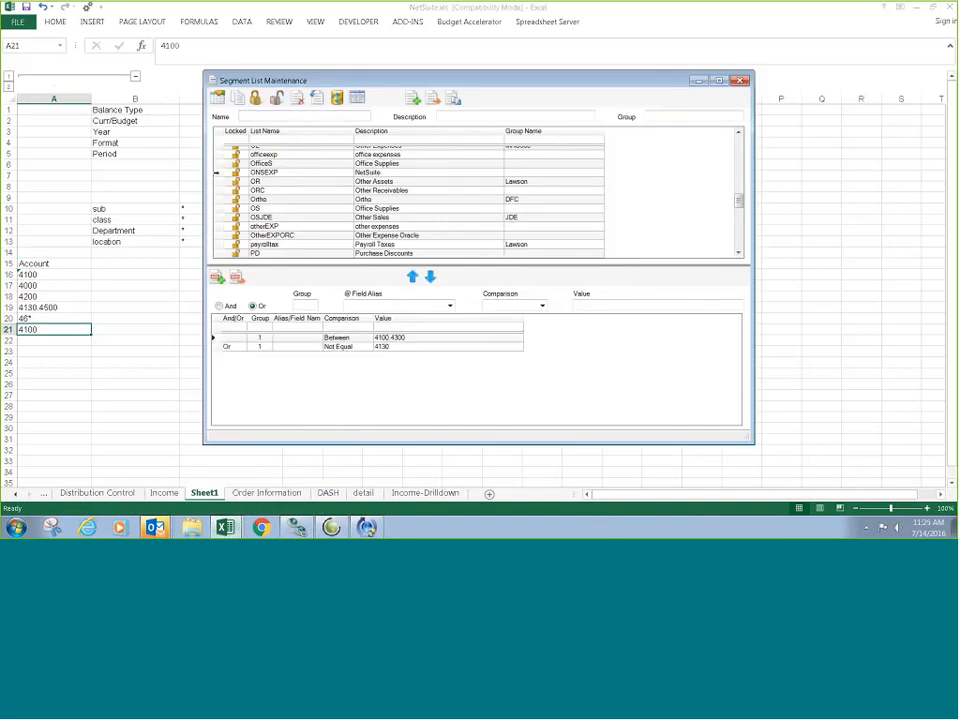
click(217, 278)
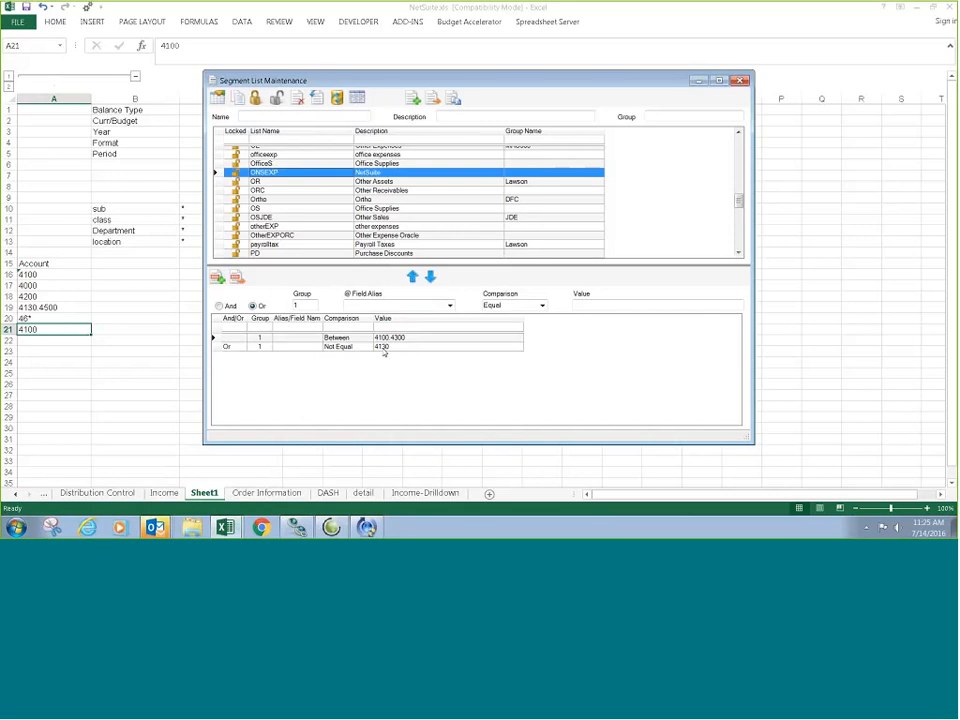
click(740, 81)
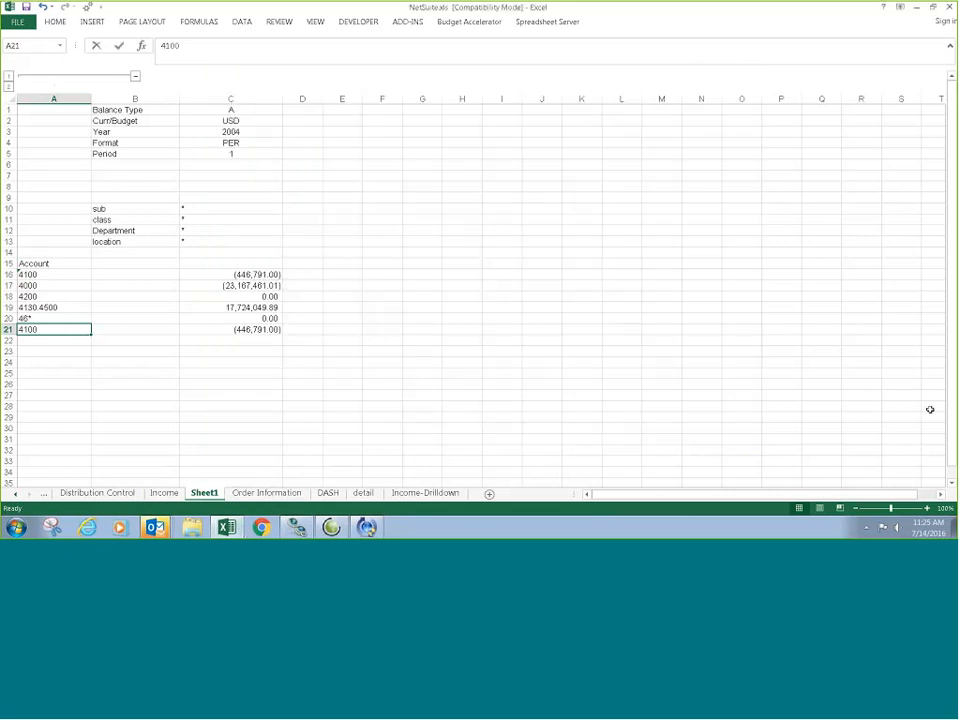
Set the account in A21 to the segment list ^ONSEXP and select its balance in C21.
text('ONSEXP)
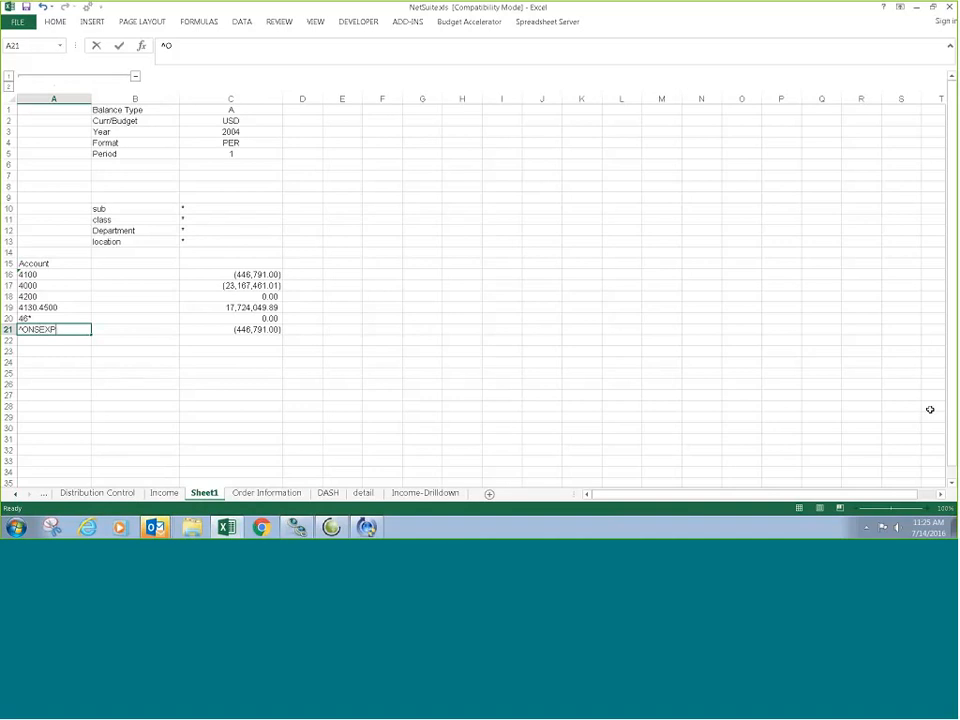
key(Return)
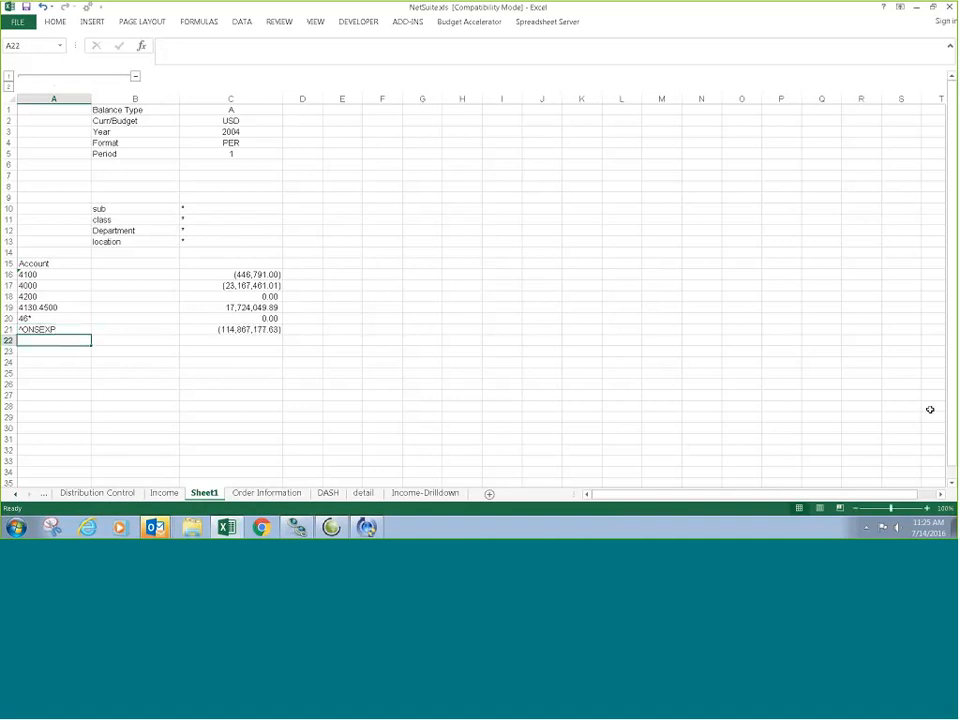
click(248, 329)
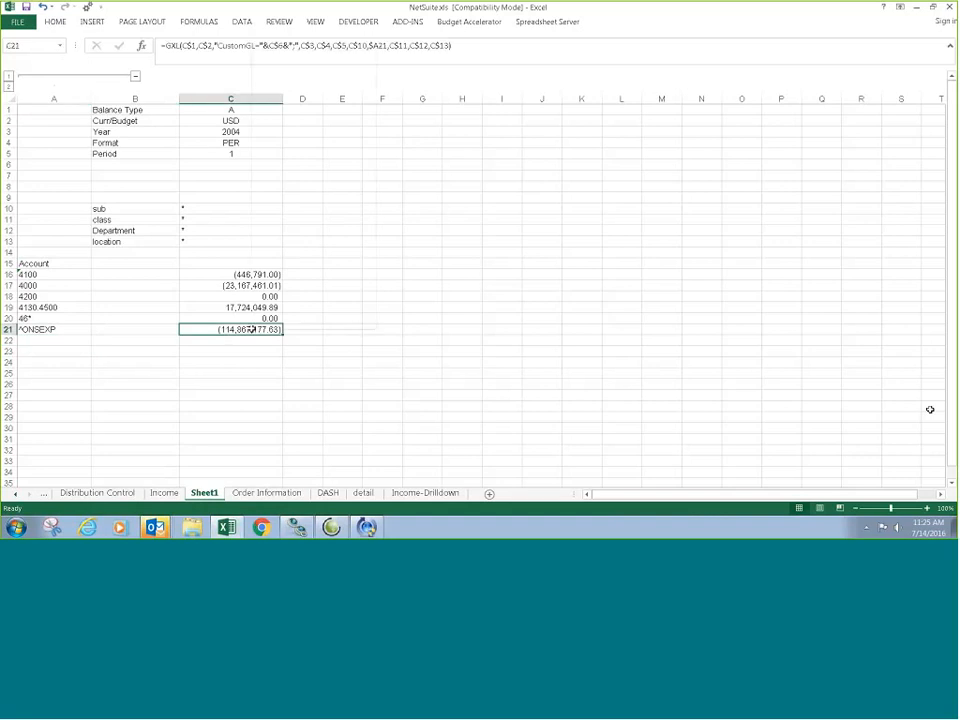
Drill down into the account balances behind the ^ONSEXP total in C21, closing the drill-down window when done.
right_click(250, 329)
mouse_move(298, 307)
click(411, 307)
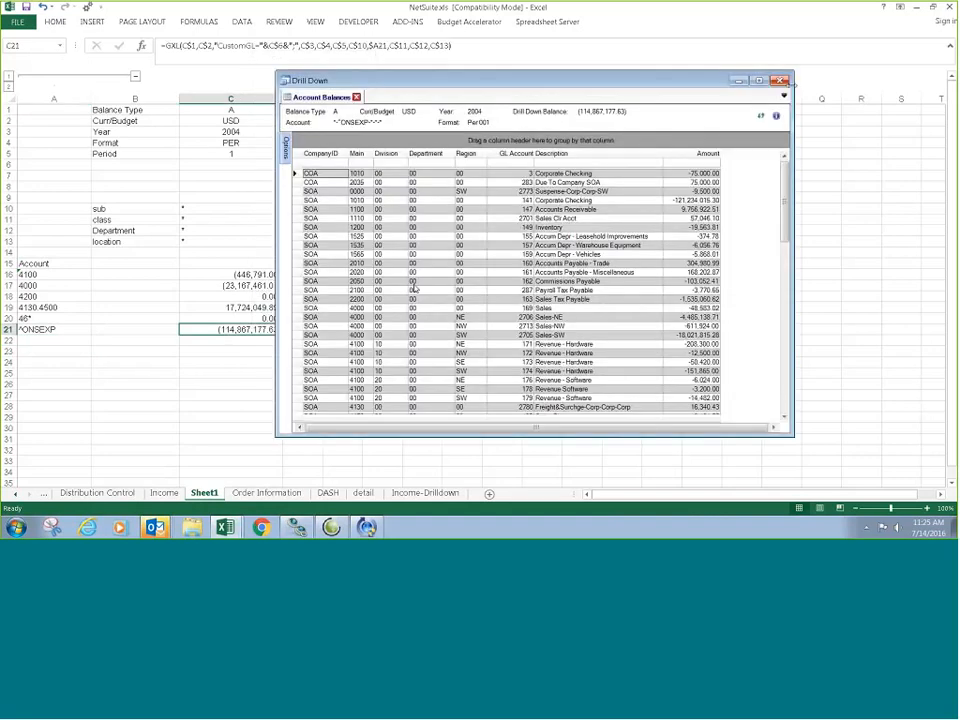
click(779, 80)
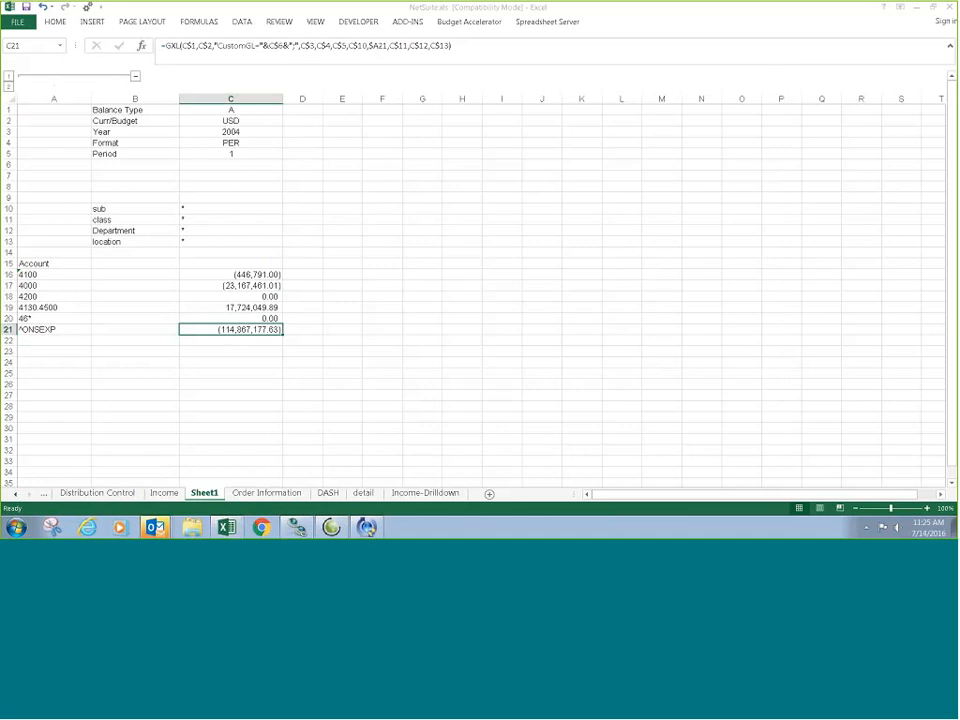
Add an AutoSum total of the balances C16:C21 in C22, leaving C21 selected.
drag(240, 274, 241, 345)
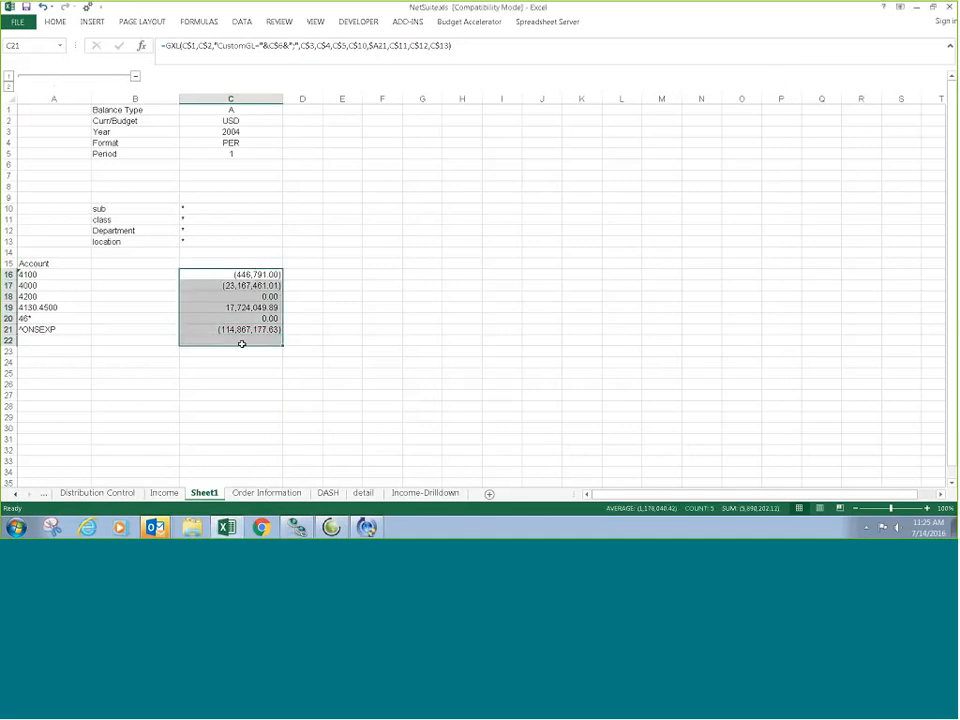
click(54, 22)
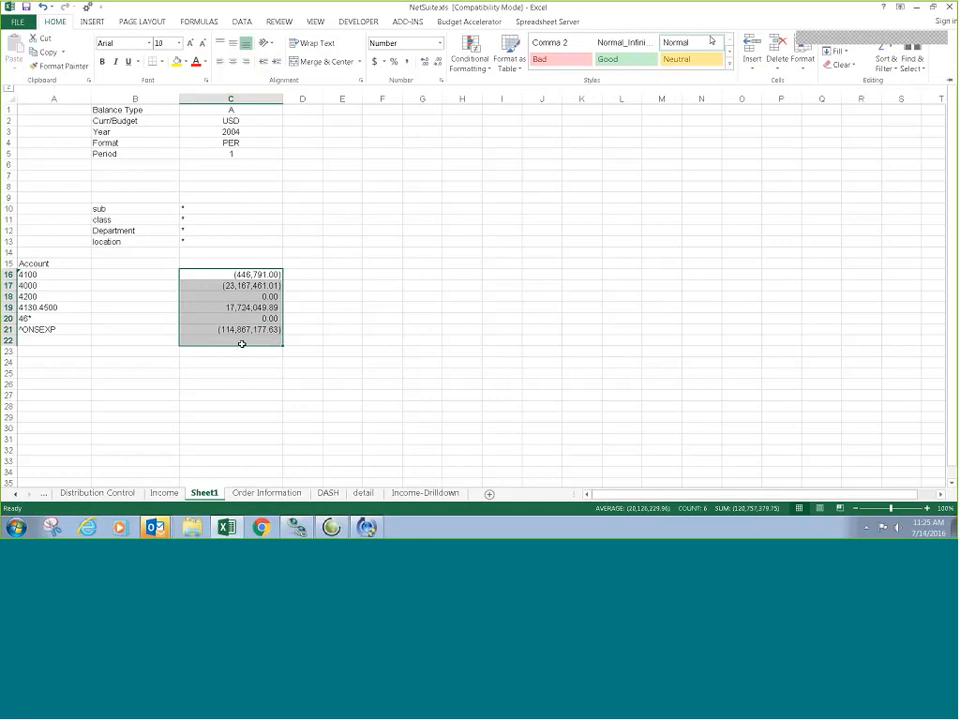
click(830, 37)
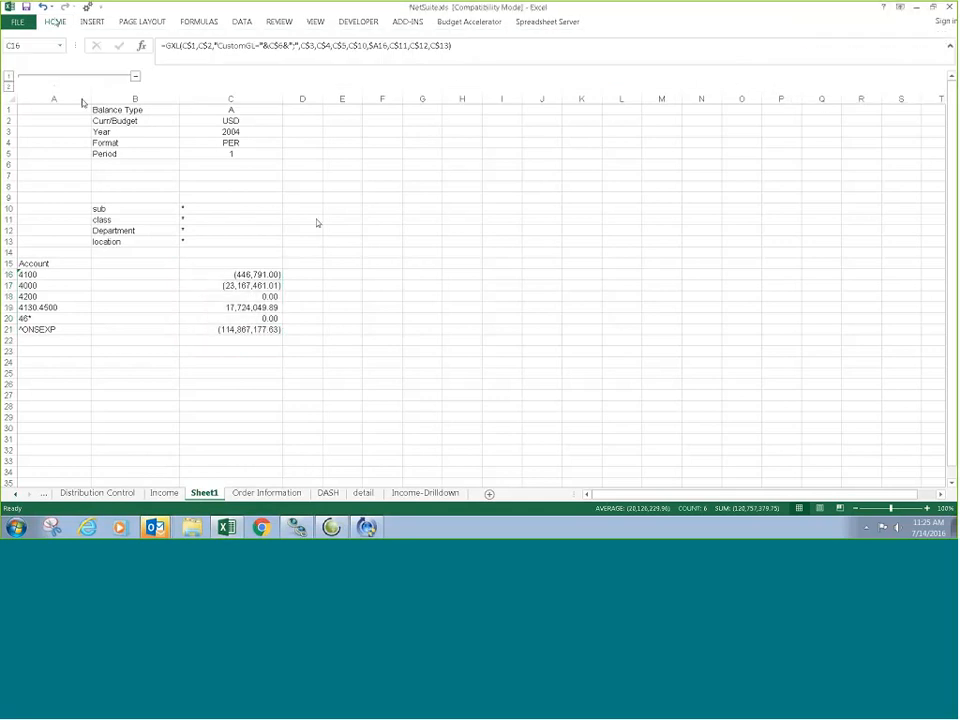
click(56, 21)
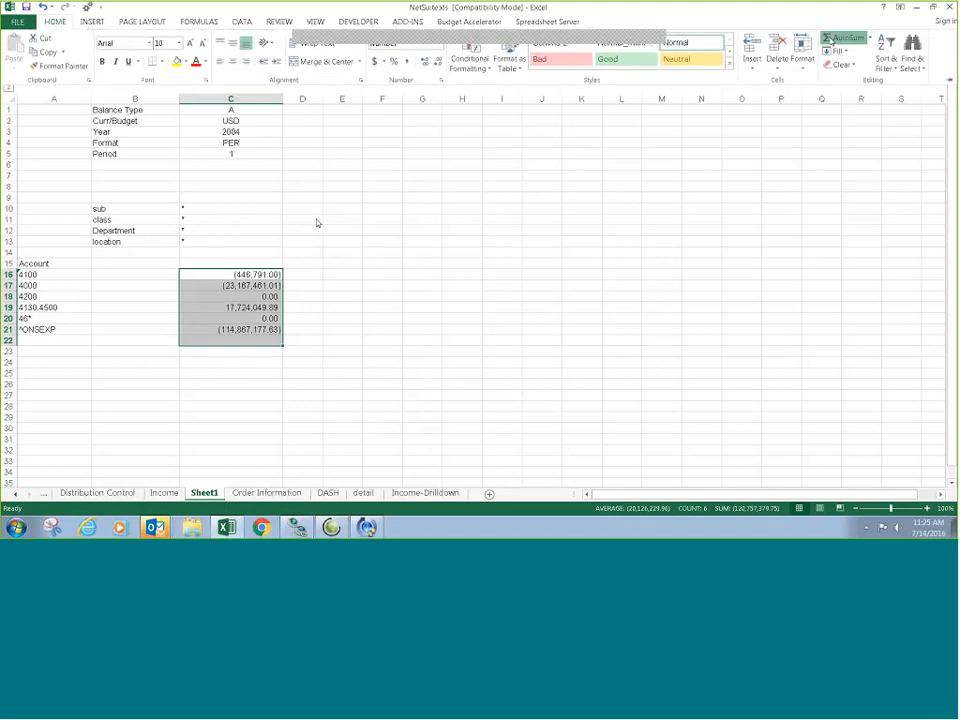
click(830, 38)
click(260, 330)
right_click(260, 330)
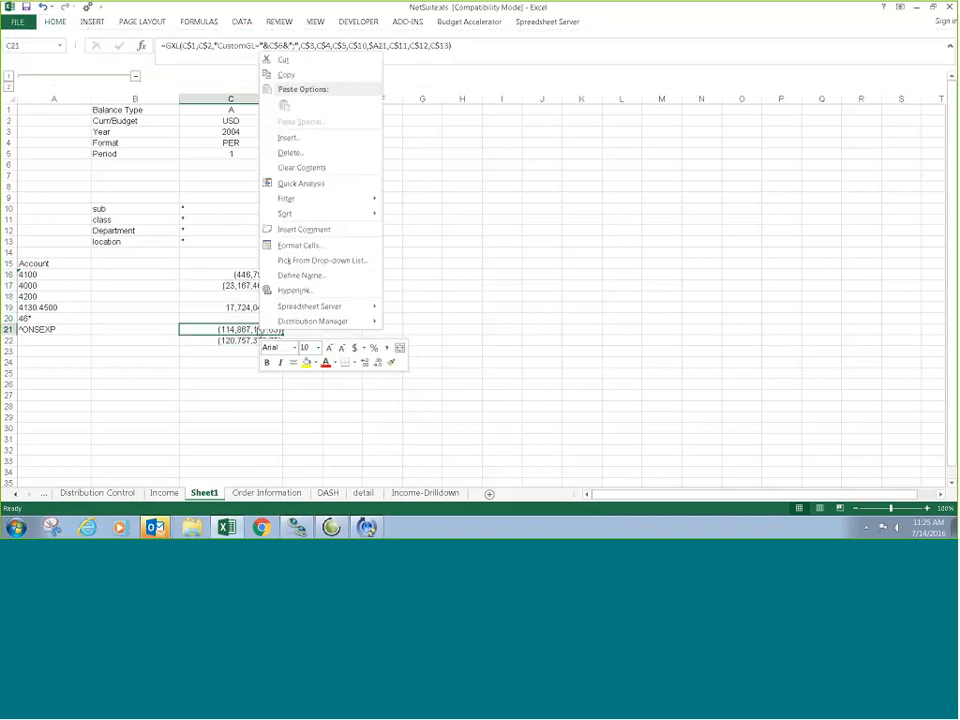
key(Escape)
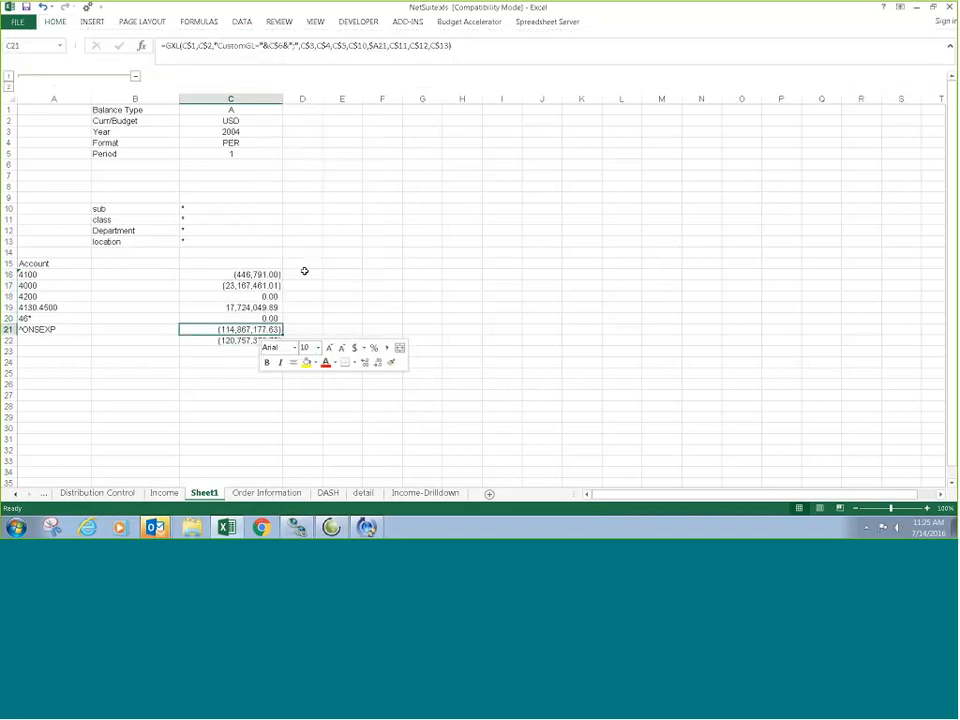
Copy the whole of column C into columns D through H.
click(268, 98)
key(ctrl+c)
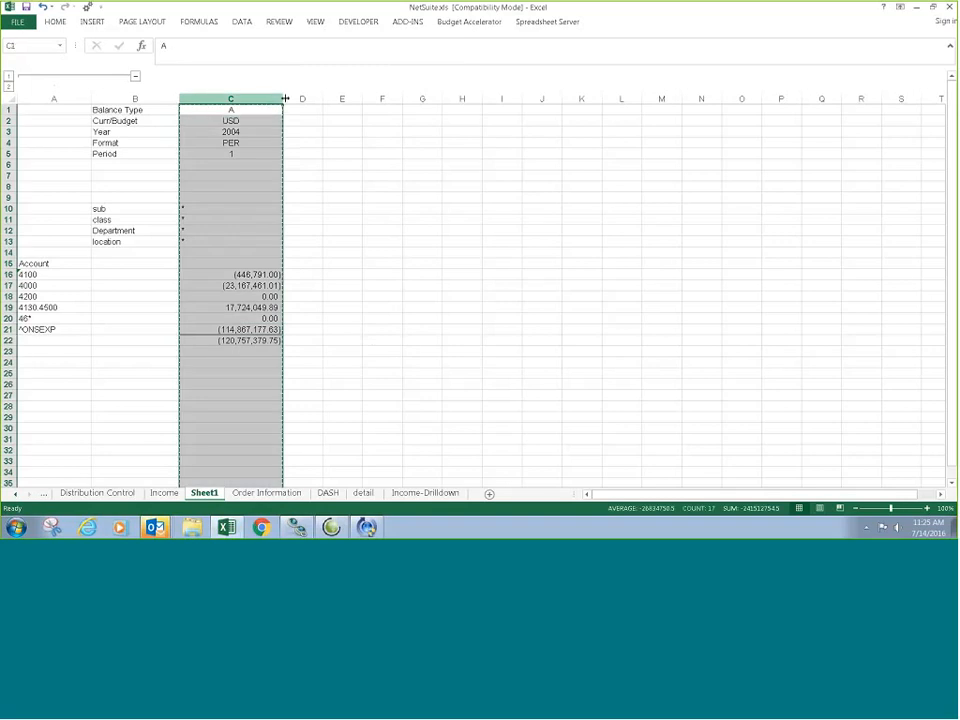
drag(300, 98, 447, 100)
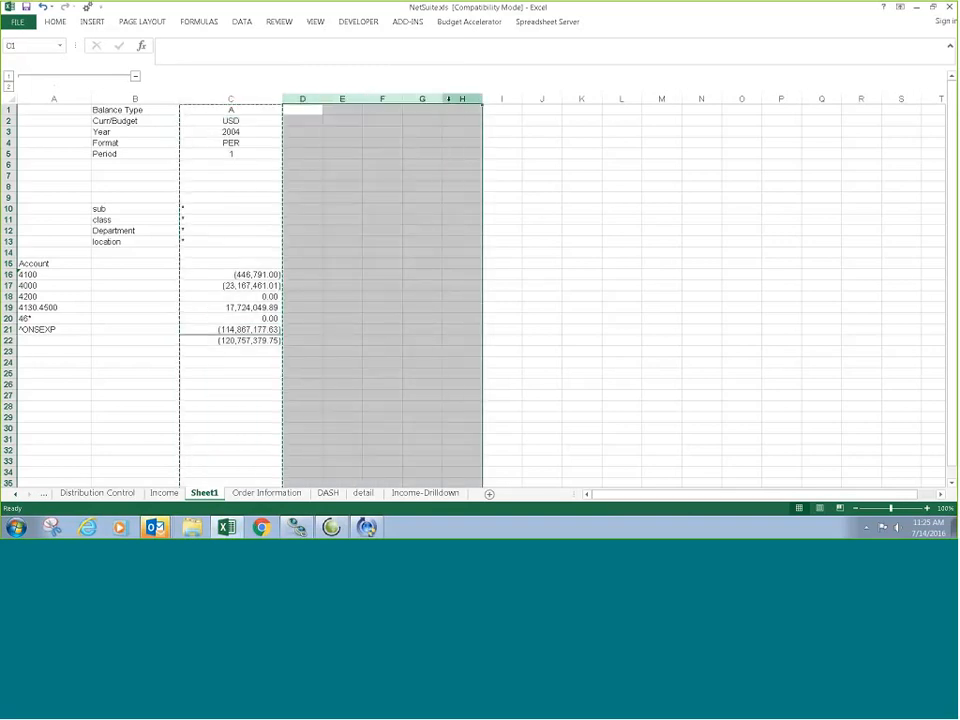
key(ctrl+v)
Set the periods in D5, E5 and F5 to 2, 3 and 4.
click(362, 155)
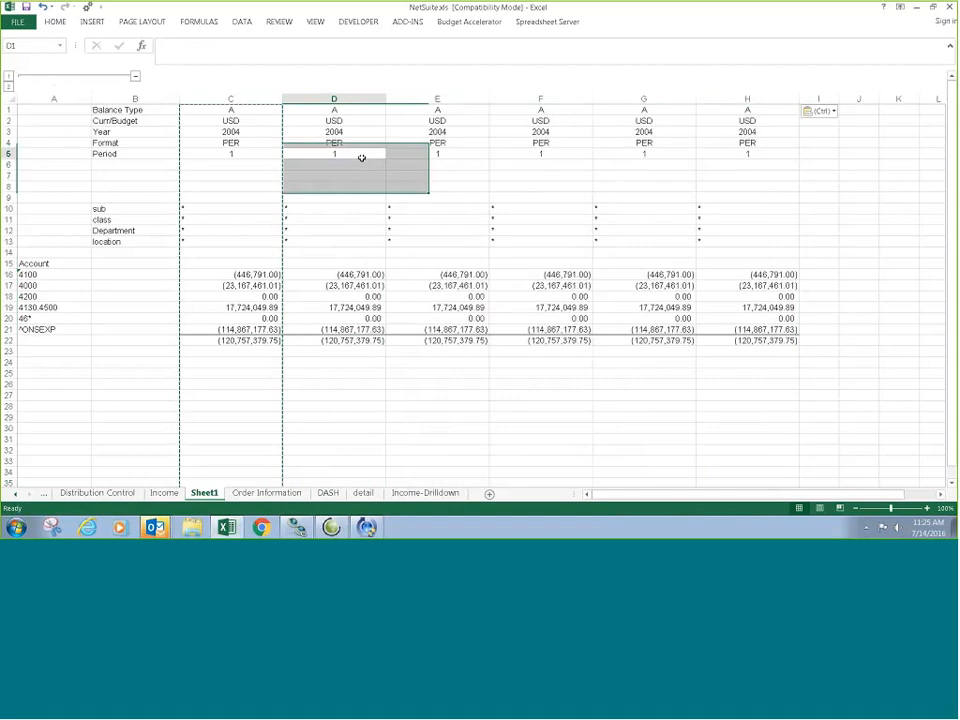
text(2)
key(Tab)
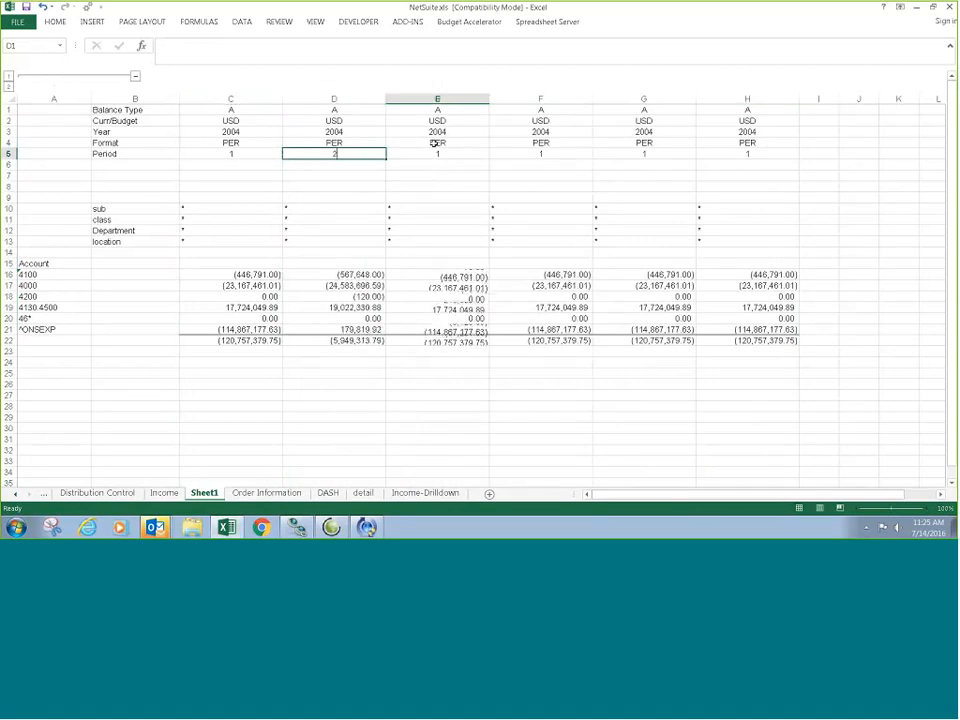
text(3)
key(Tab)
text(4)
key(Tab)
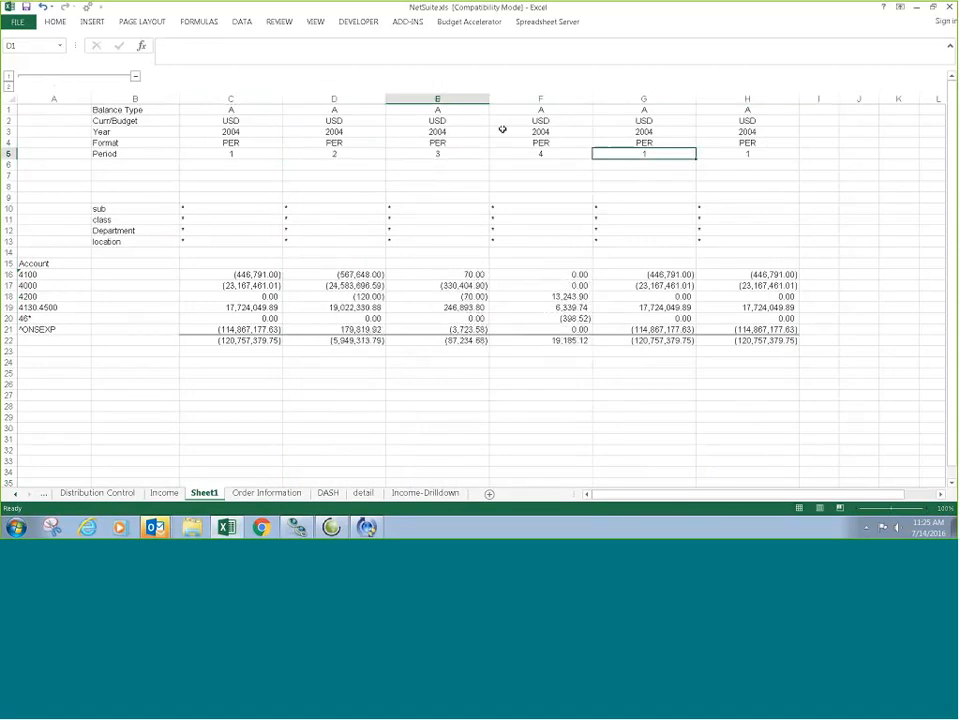
Set column G's format to QTR and column H's balance type to B.
click(675, 143)
click(701, 147)
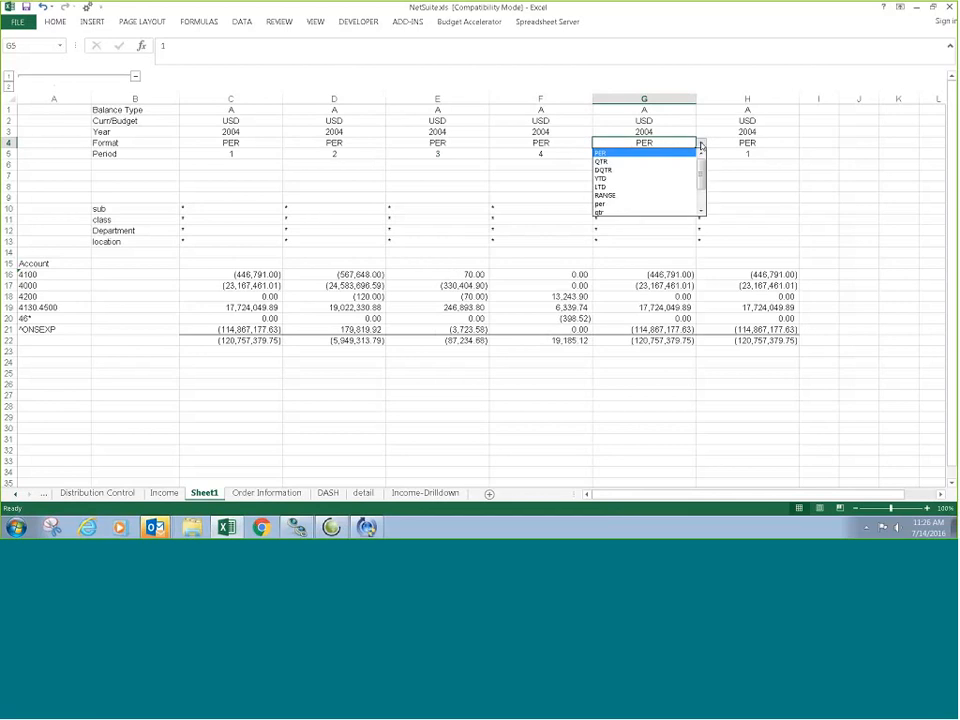
click(690, 161)
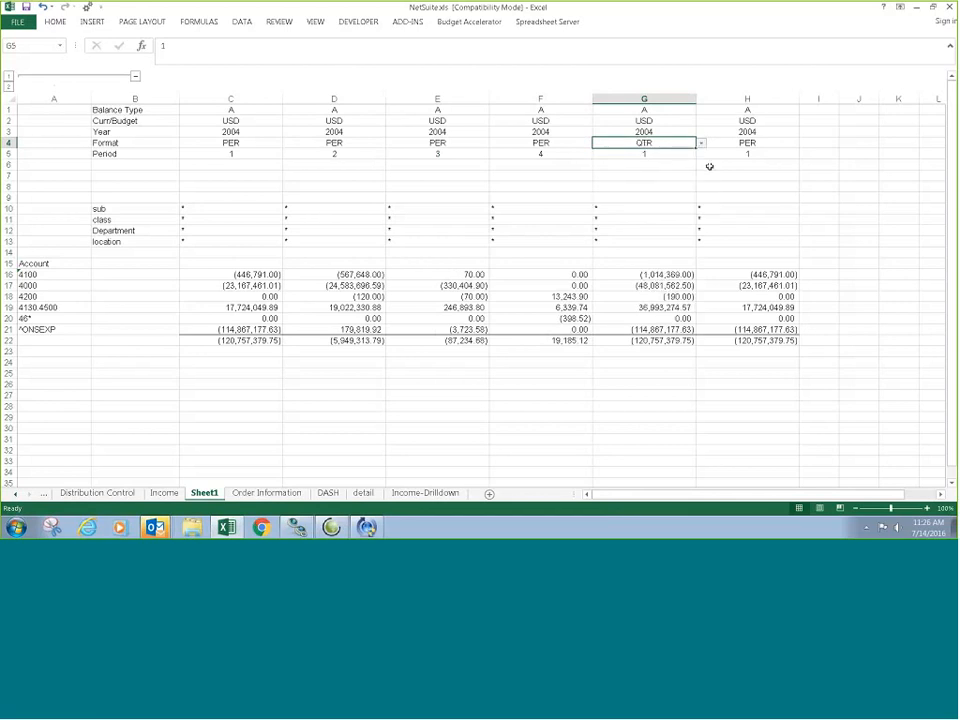
click(750, 109)
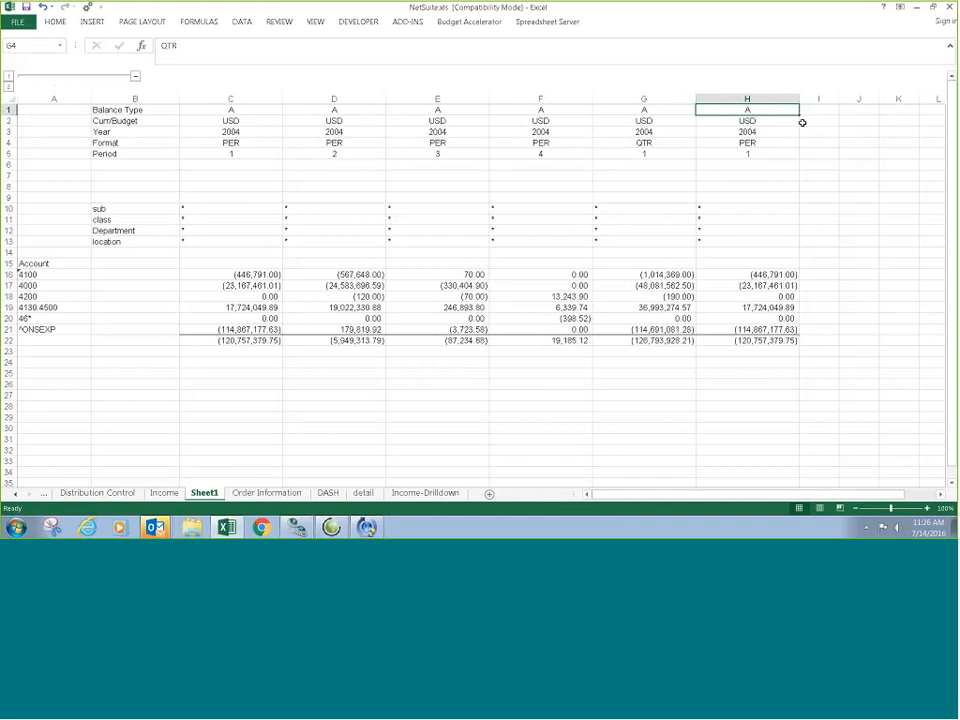
text(B)
key(Return)
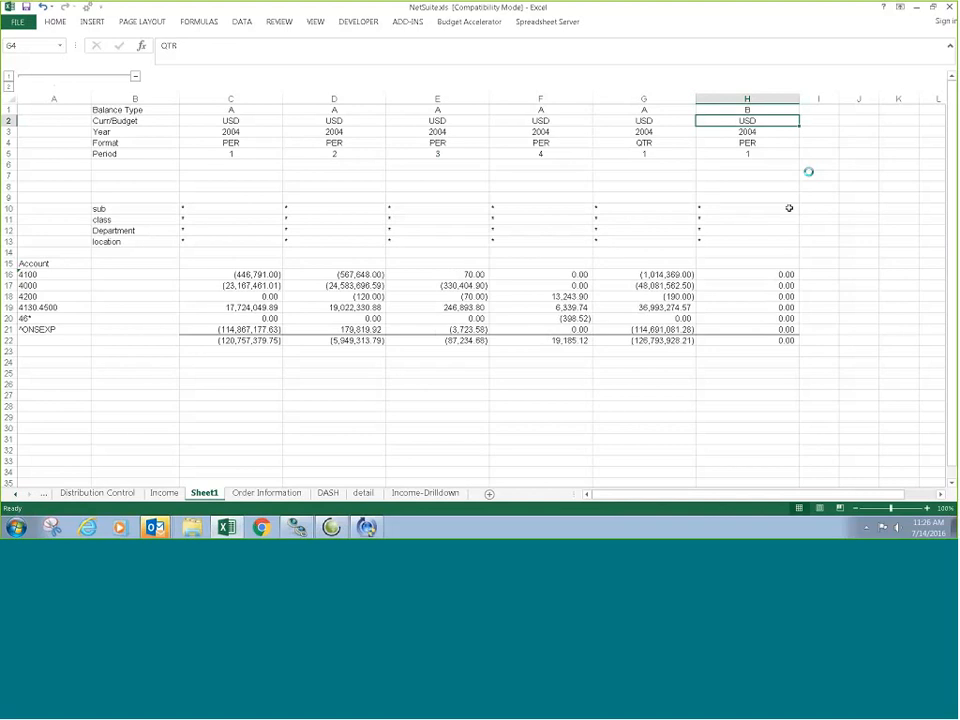
Insert a blank column before the QTR column and enter the variance formula =E16-F16 in G16.
right_click(626, 95)
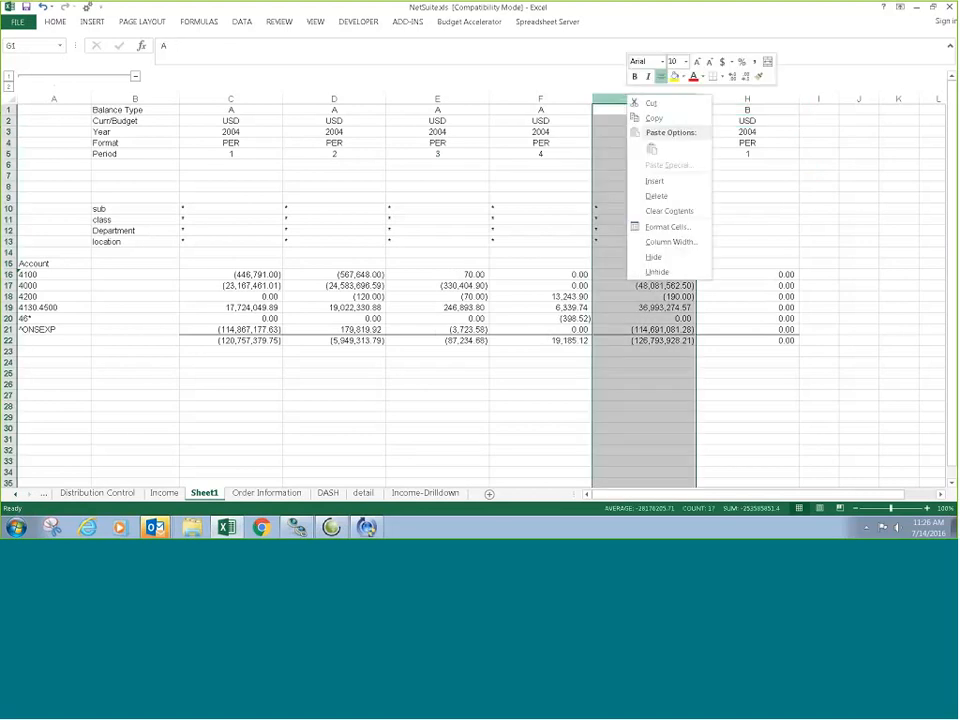
click(655, 182)
click(658, 276)
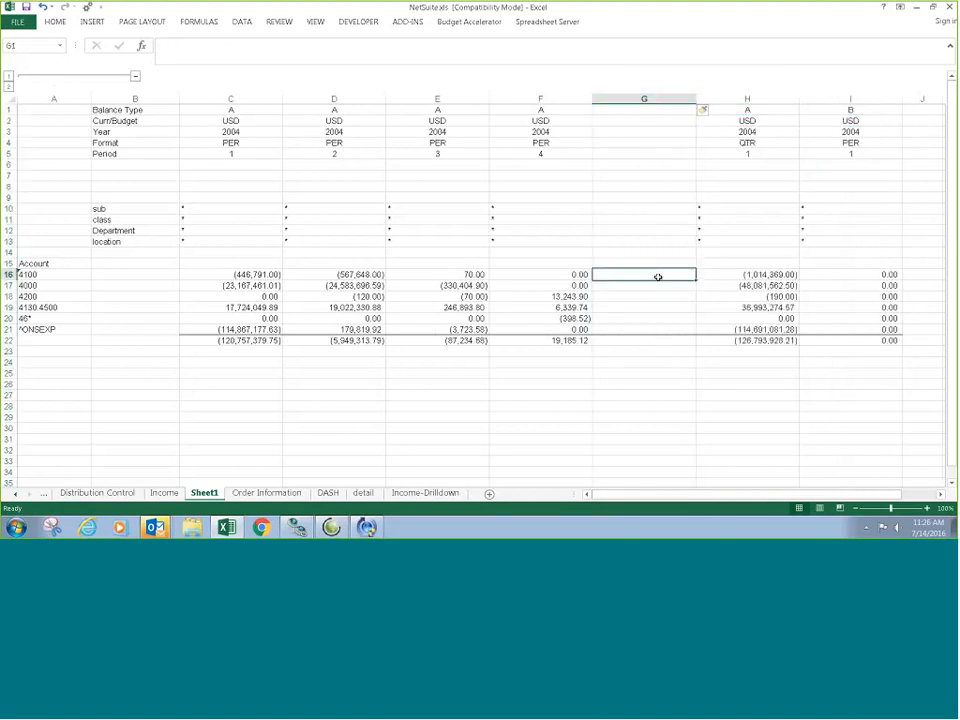
text(=)
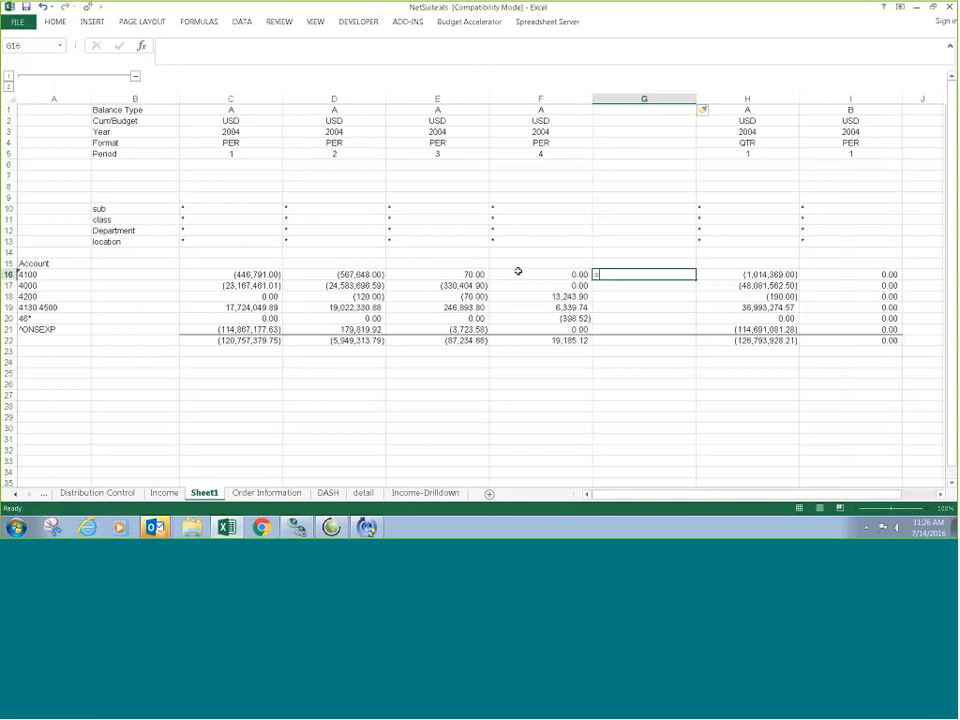
click(465, 275)
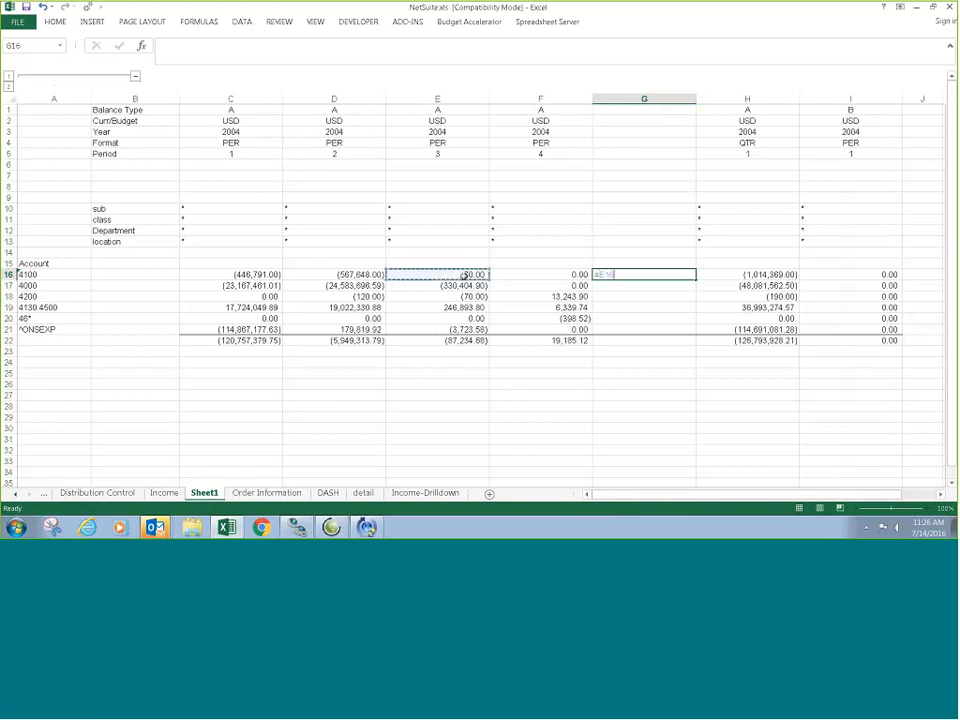
key(Return)
Copy the variance formula from G16 down to G17:G22.
click(618, 271)
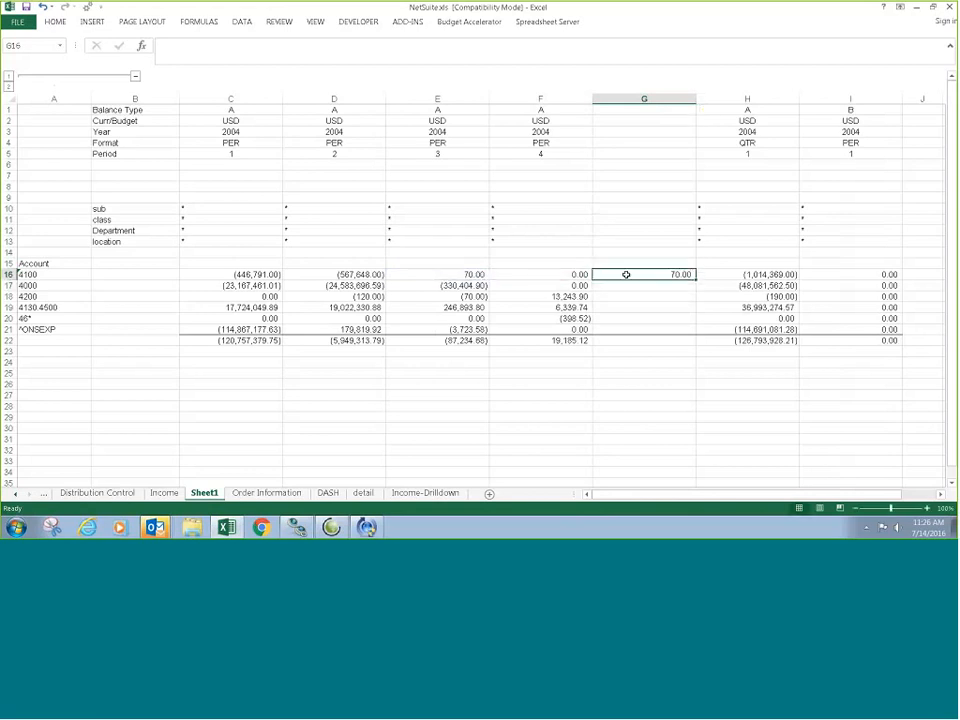
key(ctrl+c)
drag(628, 285, 635, 337)
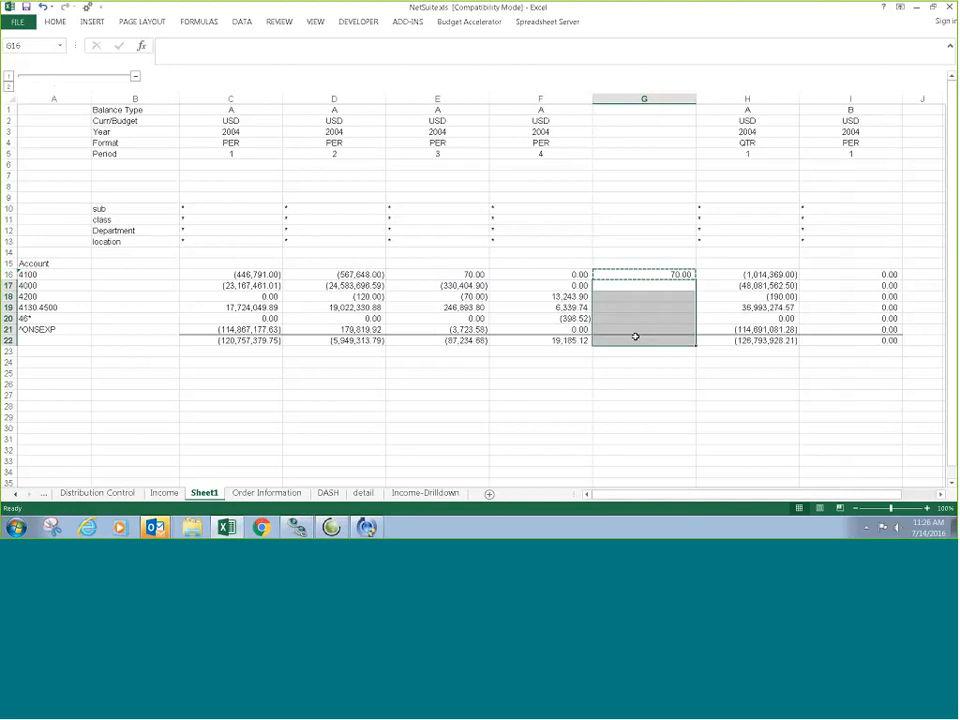
key(ctrl+v)
Label columns G, H and I in row 14 as Variance, QTD and BUDGET.
click(641, 253)
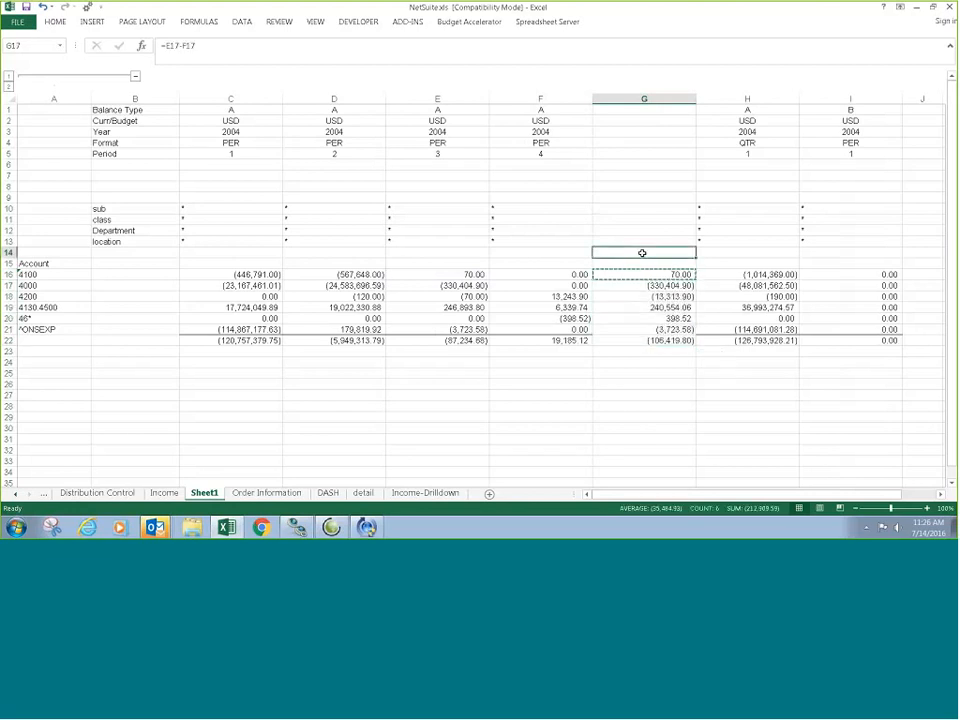
text(Variance)
key(Tab)
text(QTD)
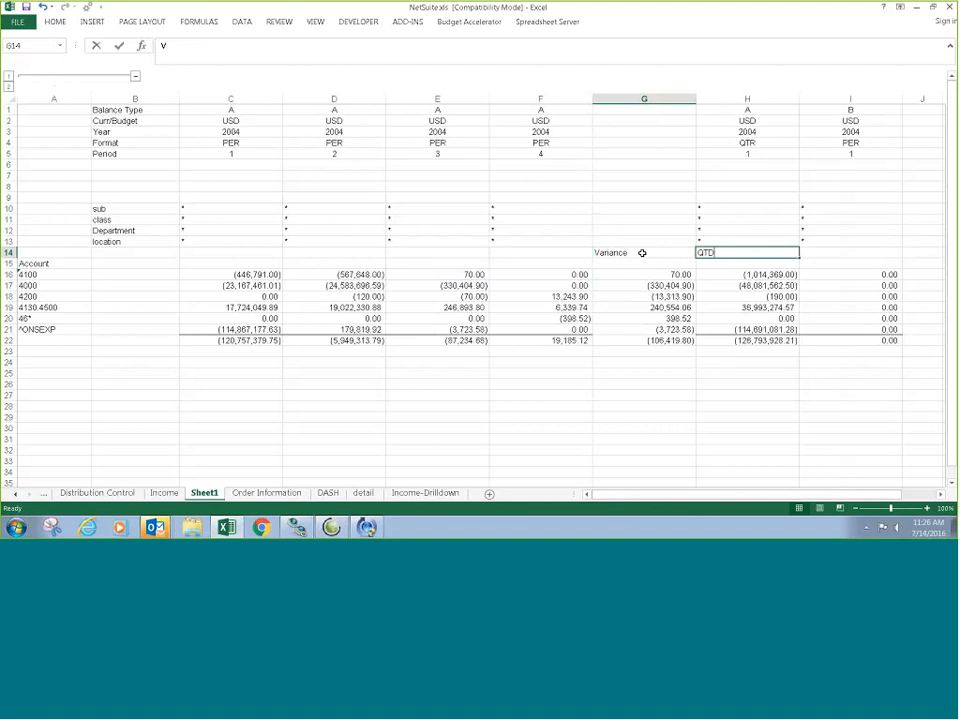
key(Tab)
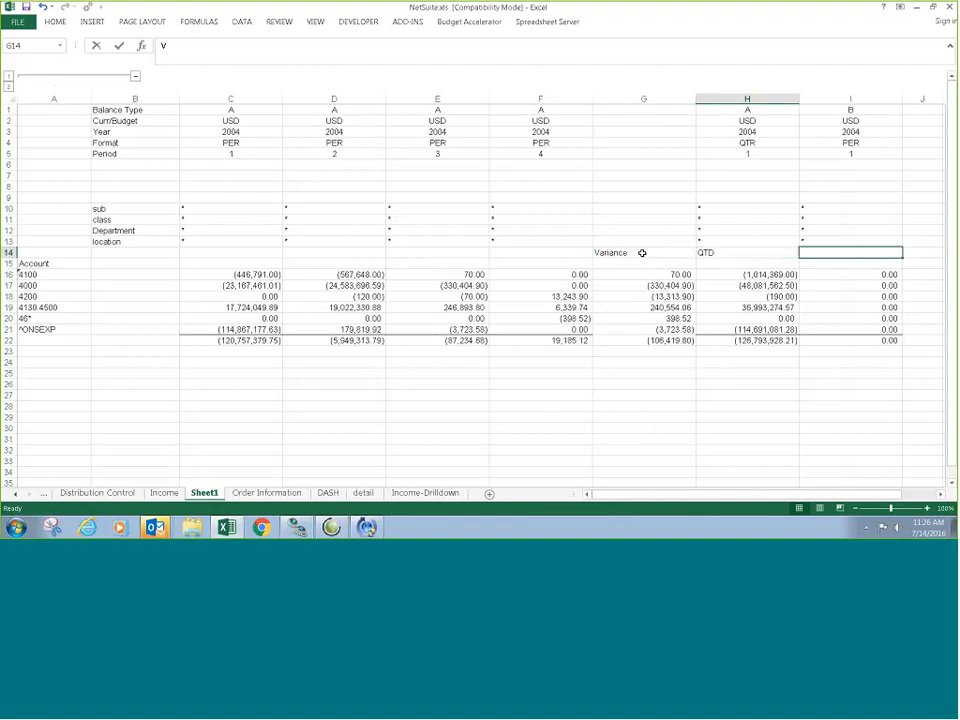
text(BUDGET)
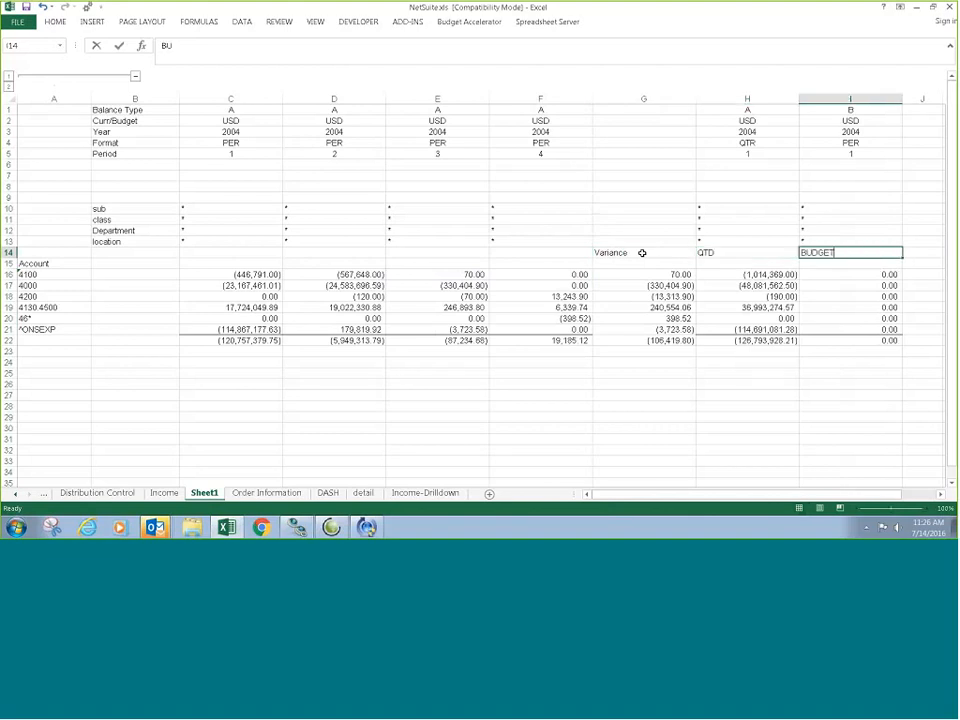
Format the labels in G14:I14 as bold with a blue fill.
drag(642, 253, 850, 253)
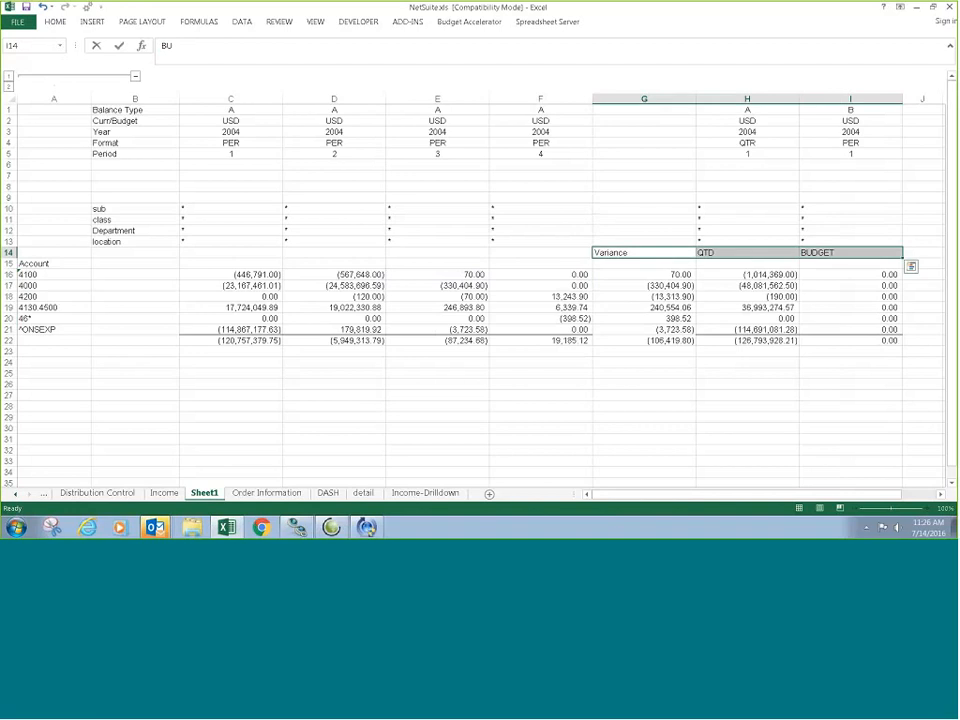
click(55, 21)
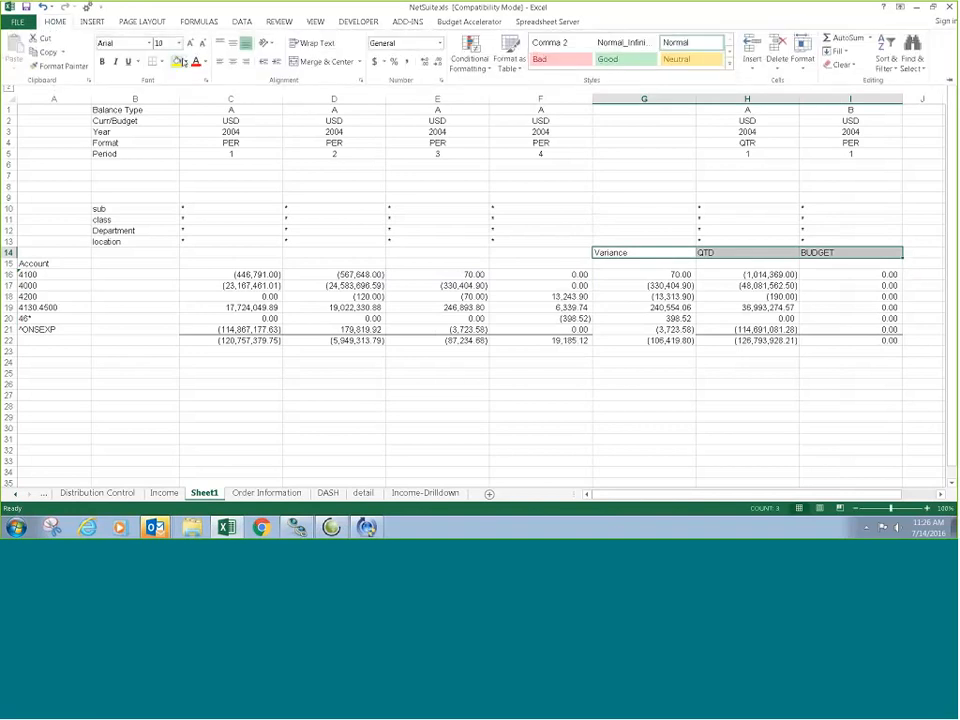
click(185, 62)
click(206, 106)
Insert a 2-D clustered column chart of the 4130.4500 balances in C19:F19 and place it below the table.
click(236, 312)
drag(237, 310, 490, 302)
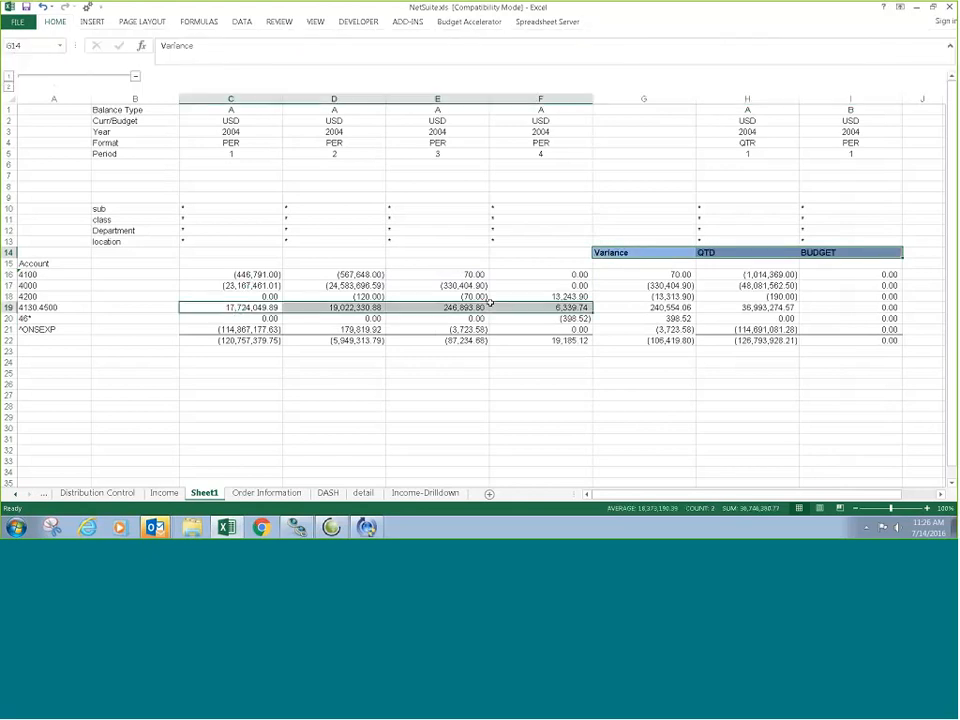
click(92, 21)
click(446, 40)
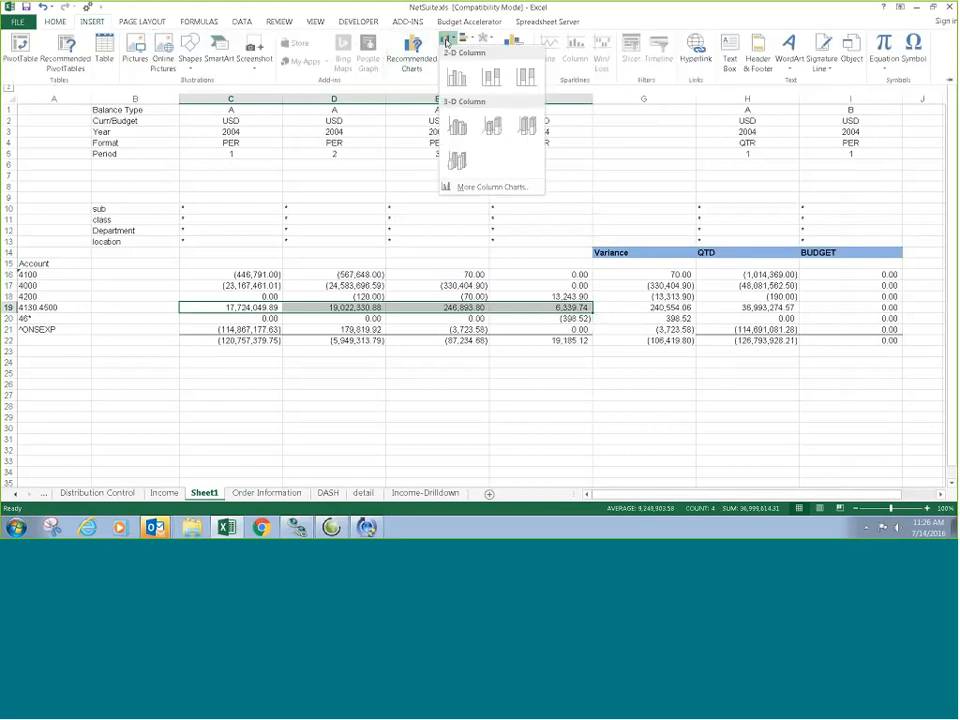
click(457, 77)
mouse_move(384, 225)
mouse_down()
mouse_move(358, 241)
mouse_move(249, 375)
mouse_move(256, 413)
mouse_up()
Collapse the grouped account column A and switch to the Income sheet.
click(135, 76)
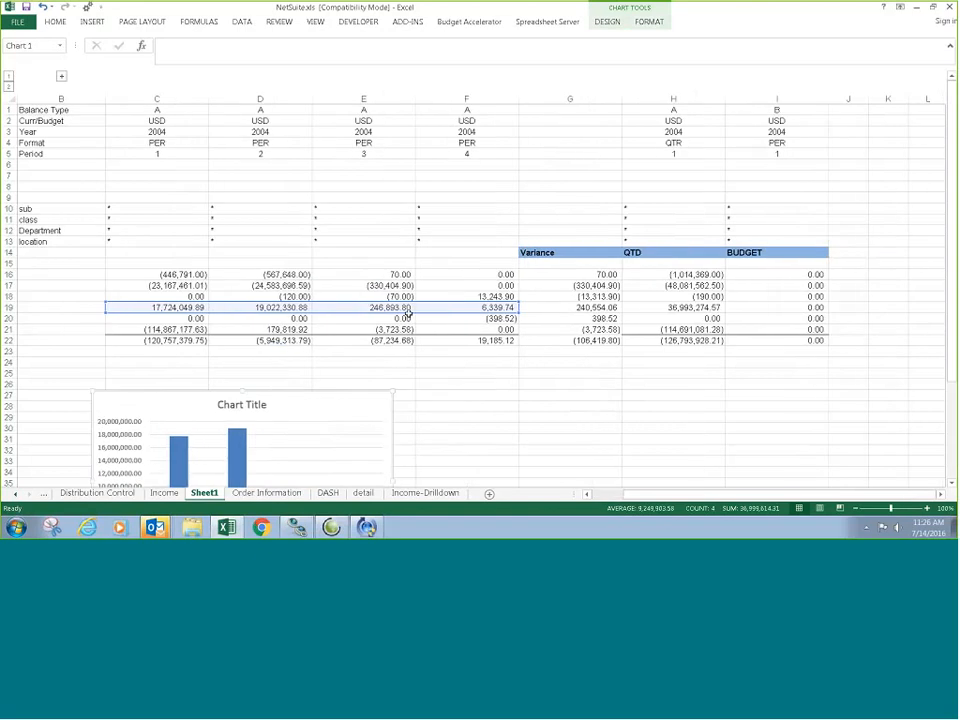
scroll(466, 320, down, 1)
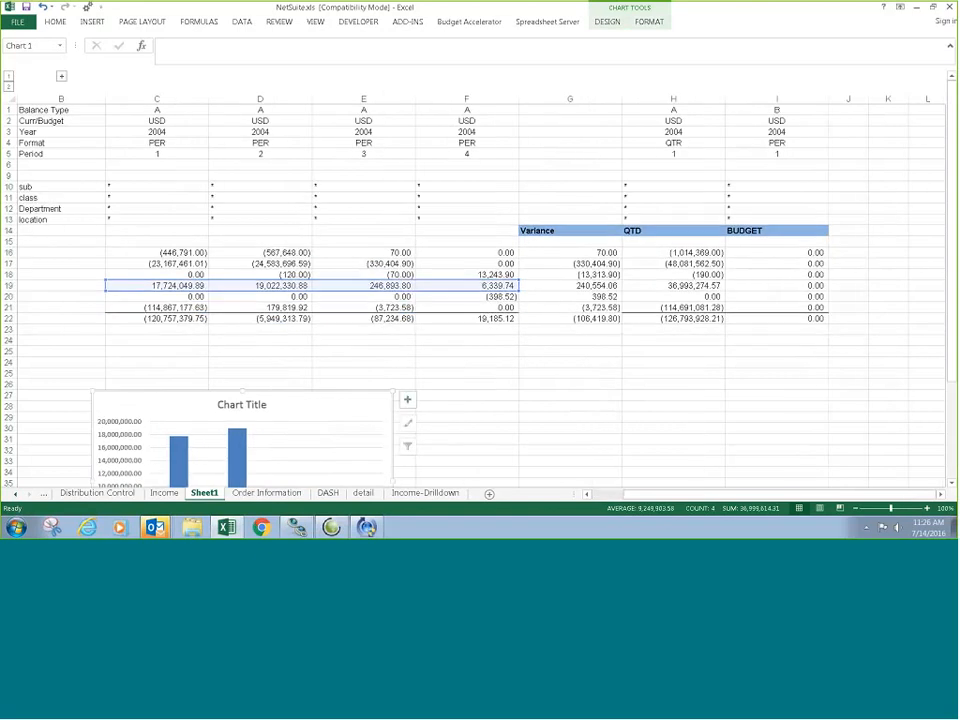
scroll(625, 392, down, 1)
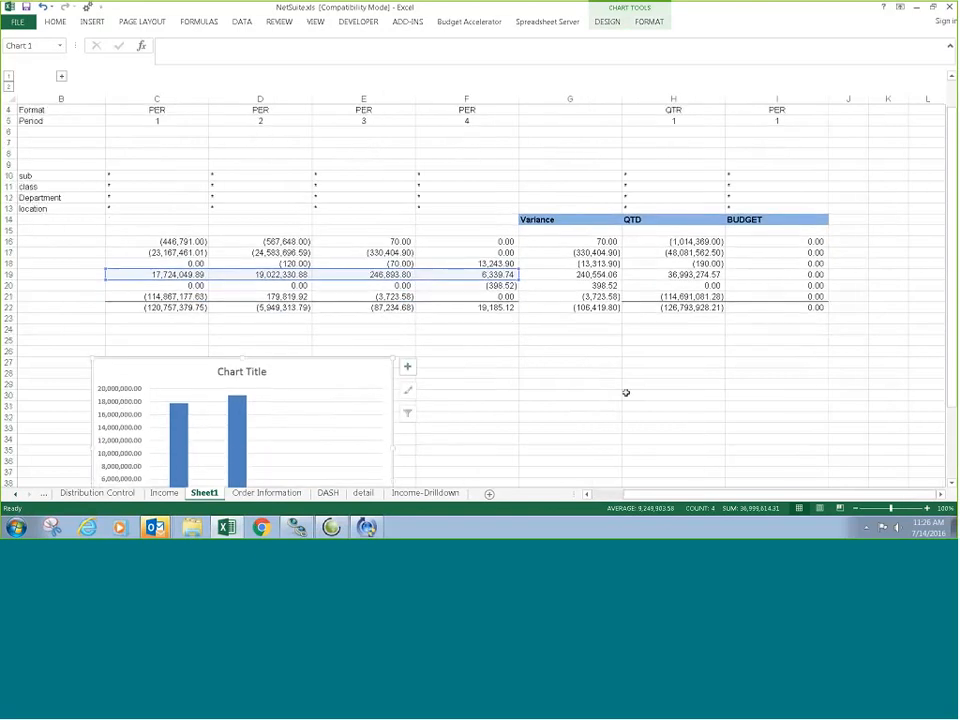
click(164, 493)
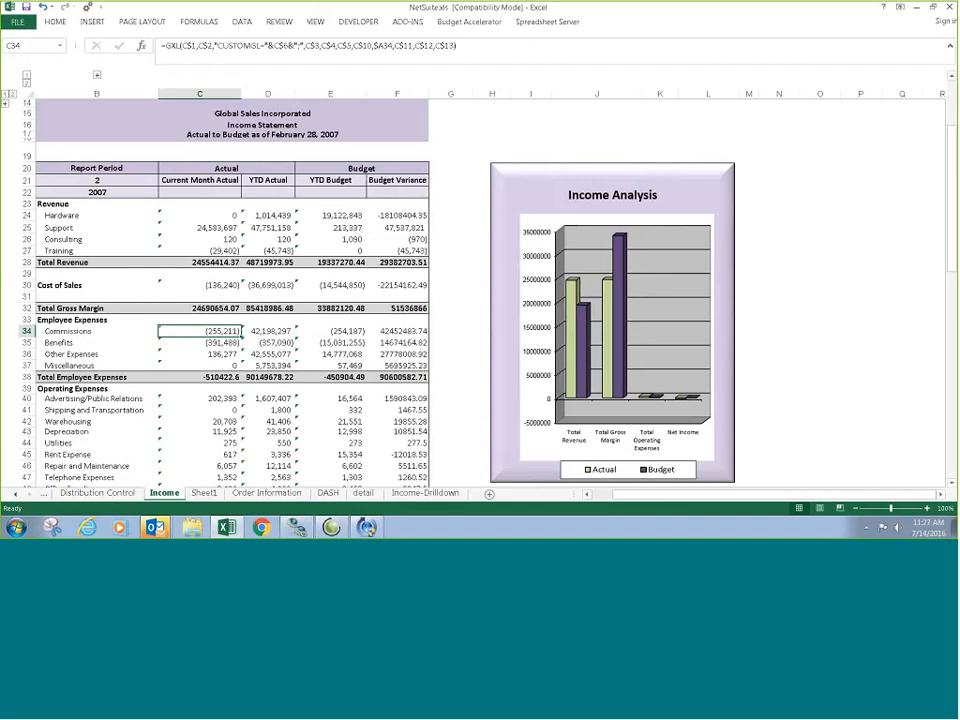
Set the Income statement's report period to 3.
click(97, 180)
click(163, 180)
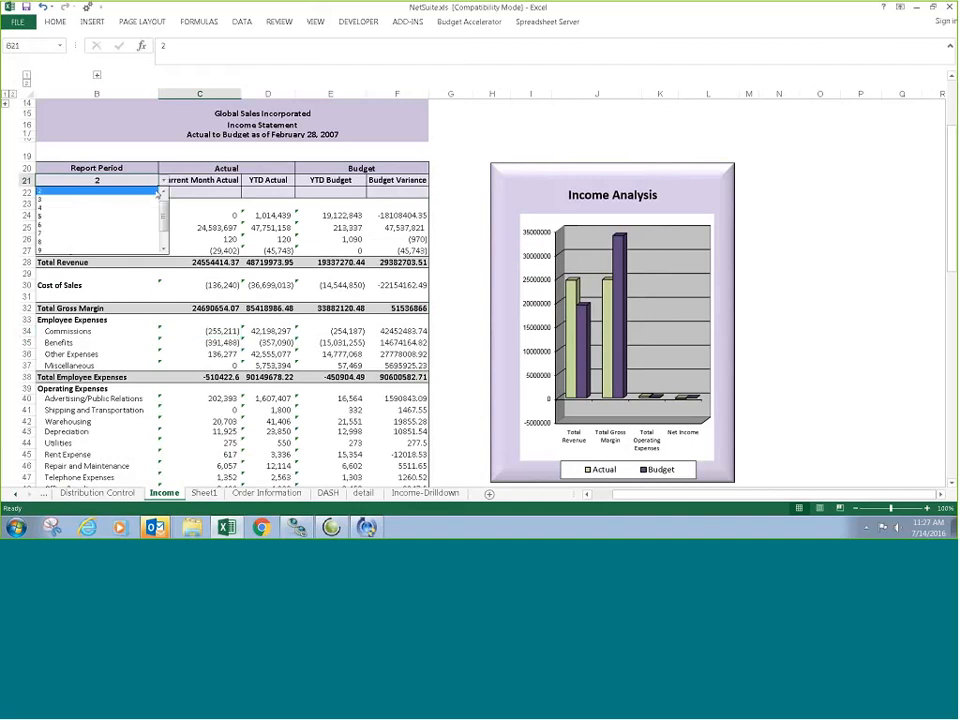
click(140, 199)
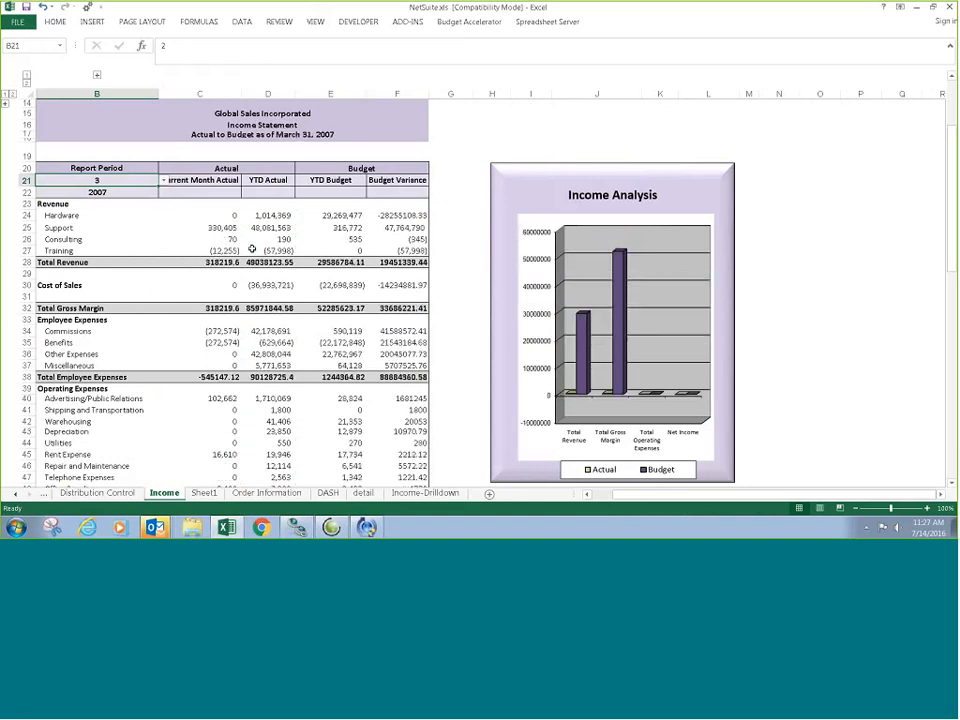
Expand the grouped parameter rows above the Income statement and select the Department value in C12.
click(204, 493)
click(165, 494)
click(5, 104)
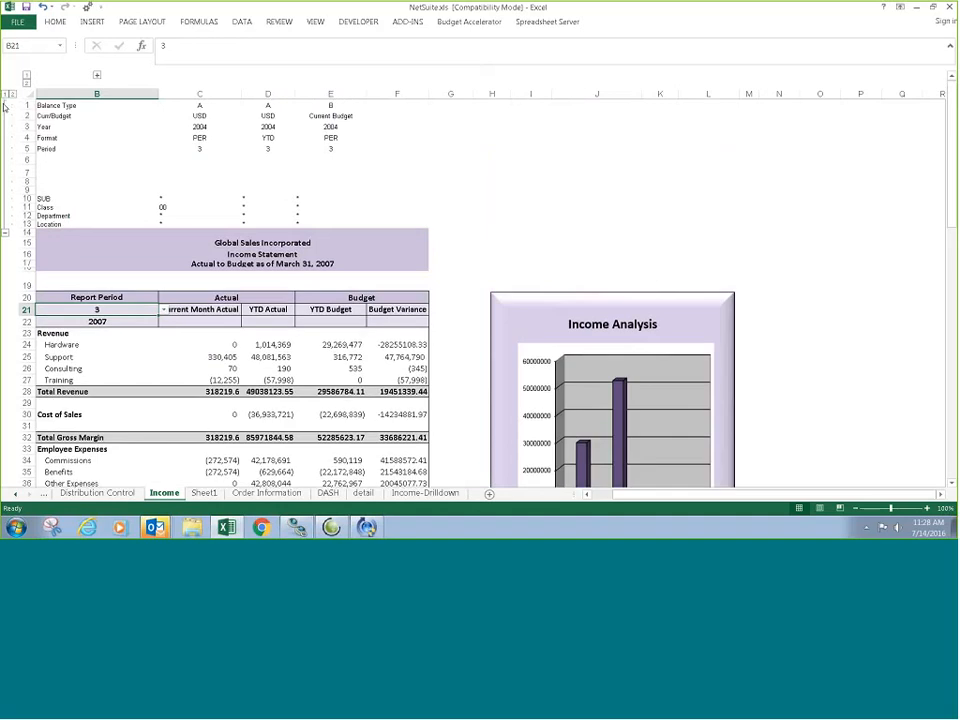
click(165, 216)
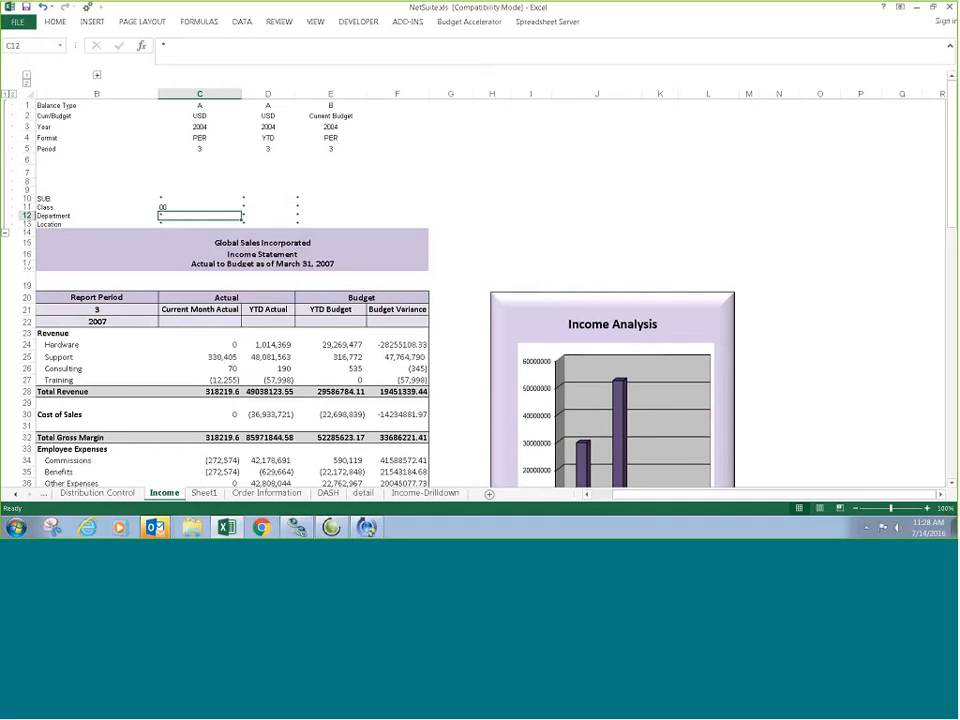
Open the row 14 specification of the Distribution Control sheet for maintenance and set its destination type to Email.
key(ctrl+Page_Up)
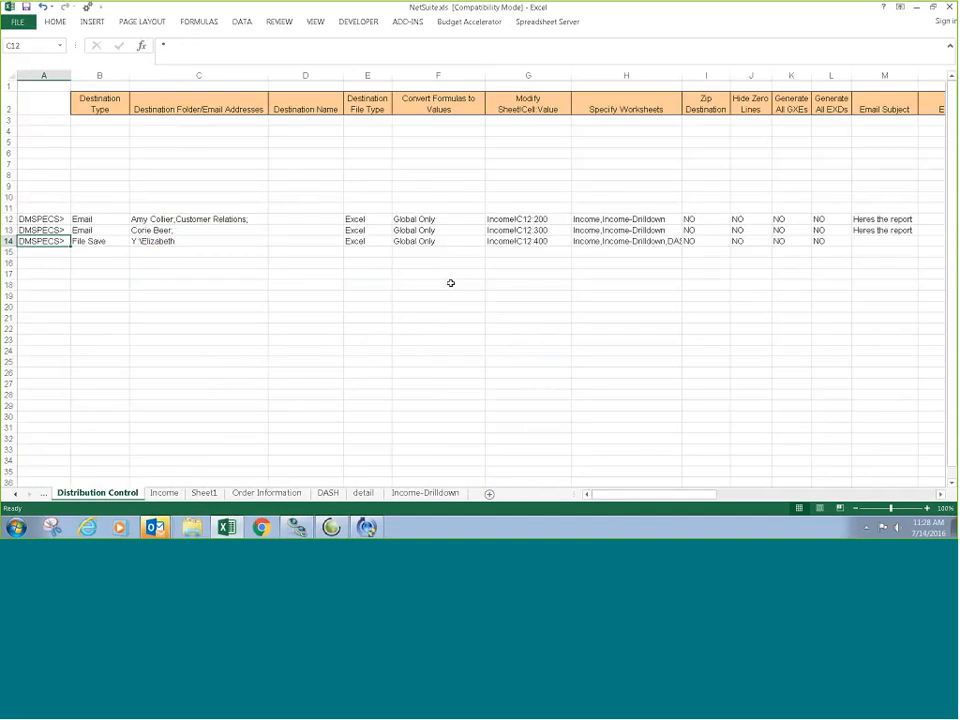
click(547, 21)
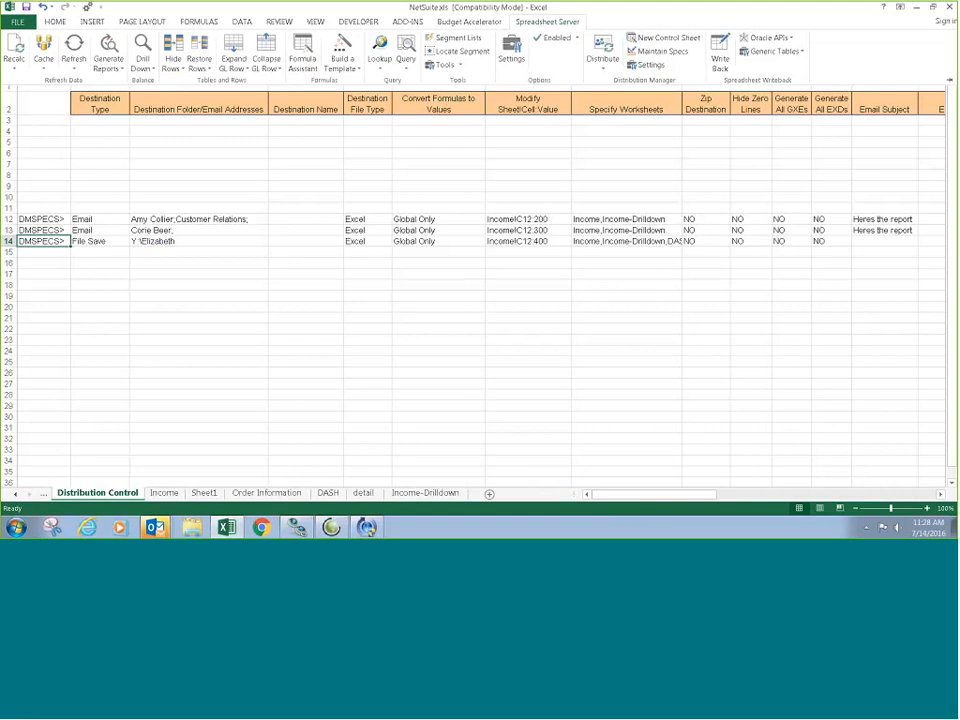
click(665, 51)
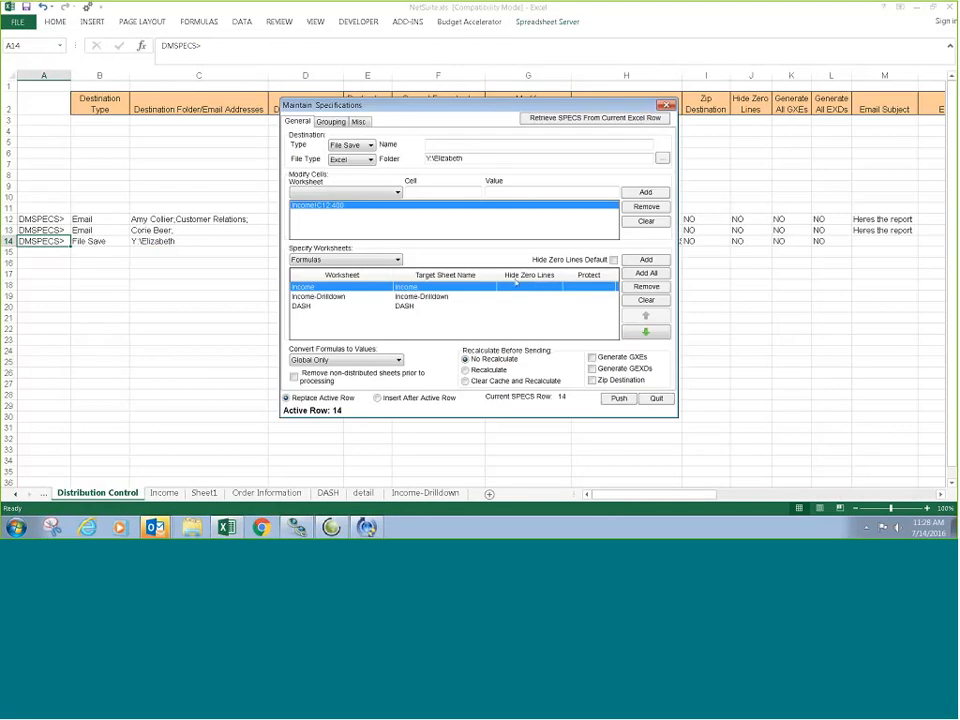
click(370, 145)
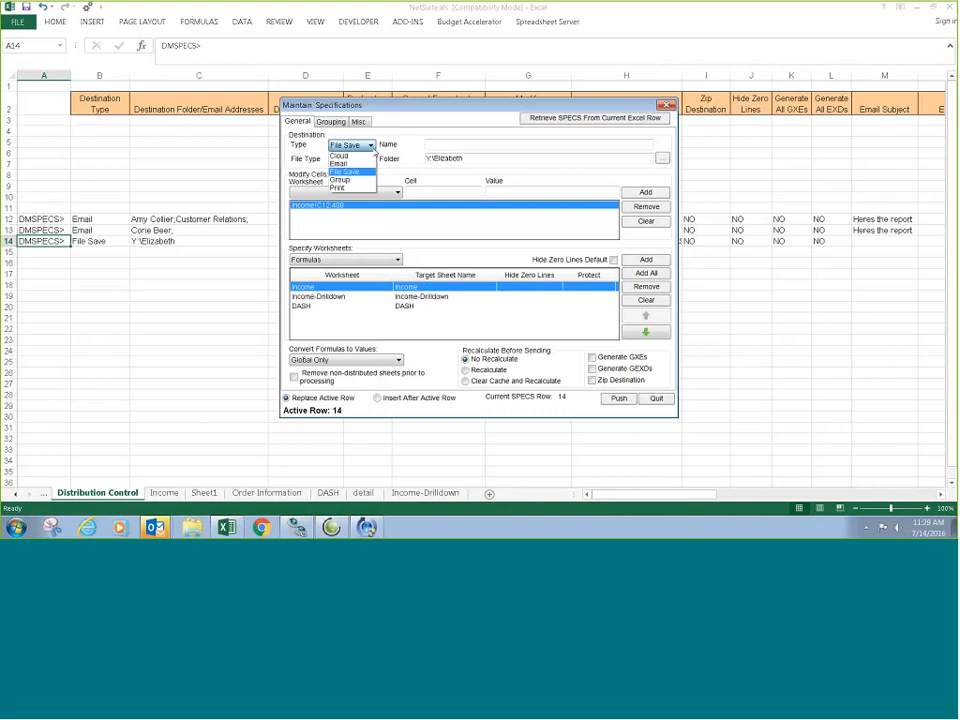
click(356, 165)
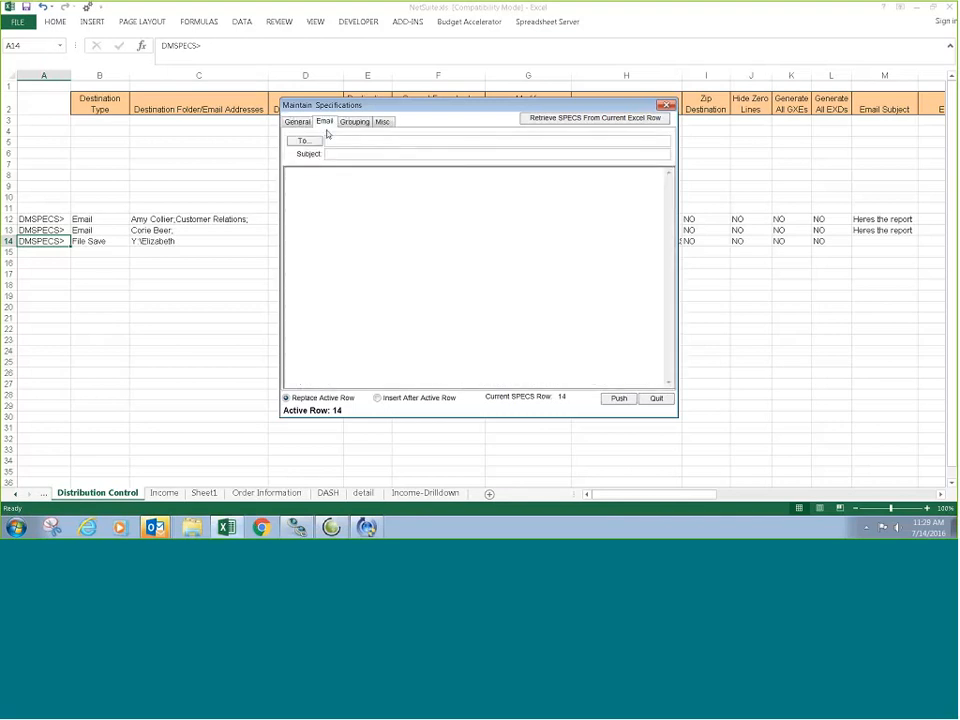
Pick the recipient from the Global Address List for the specification's email.
click(316, 140)
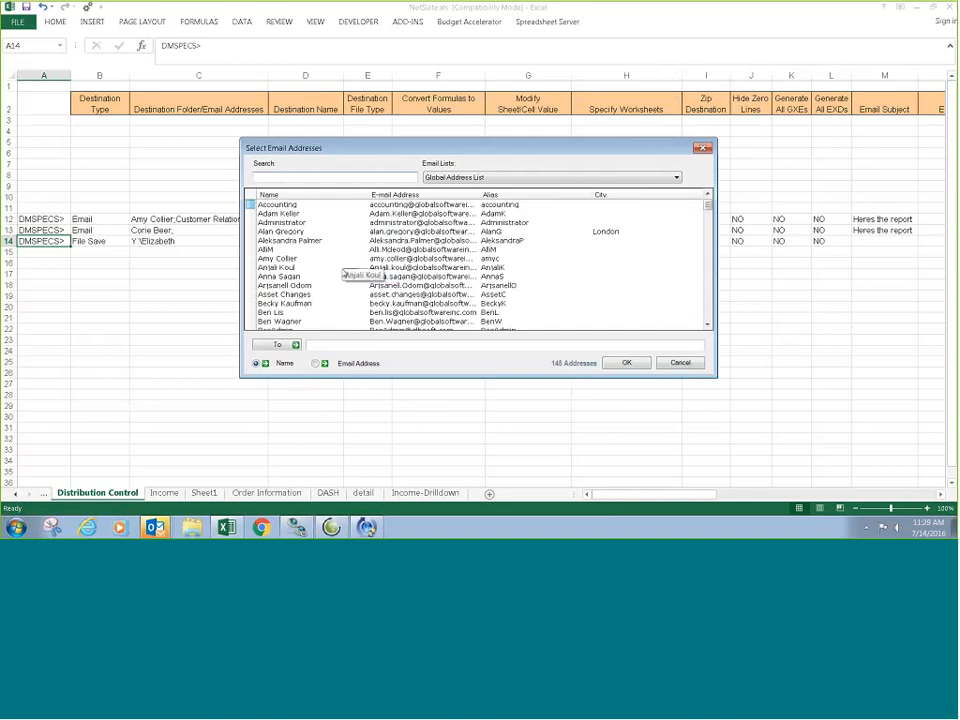
drag(708, 207, 700, 237)
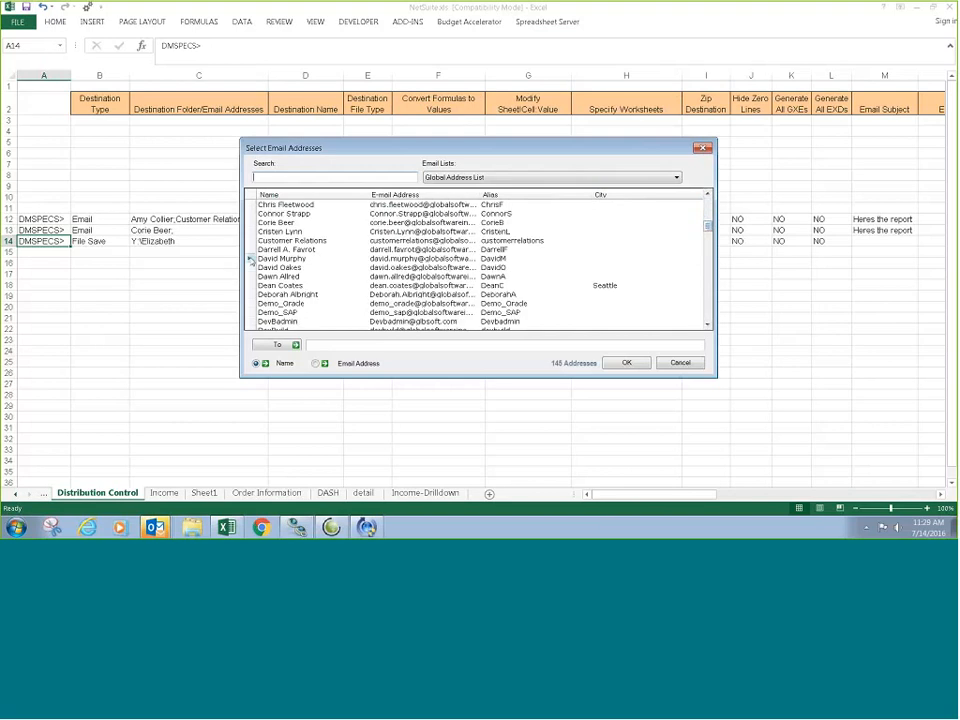
click(251, 258)
double_click(251, 258)
click(626, 362)
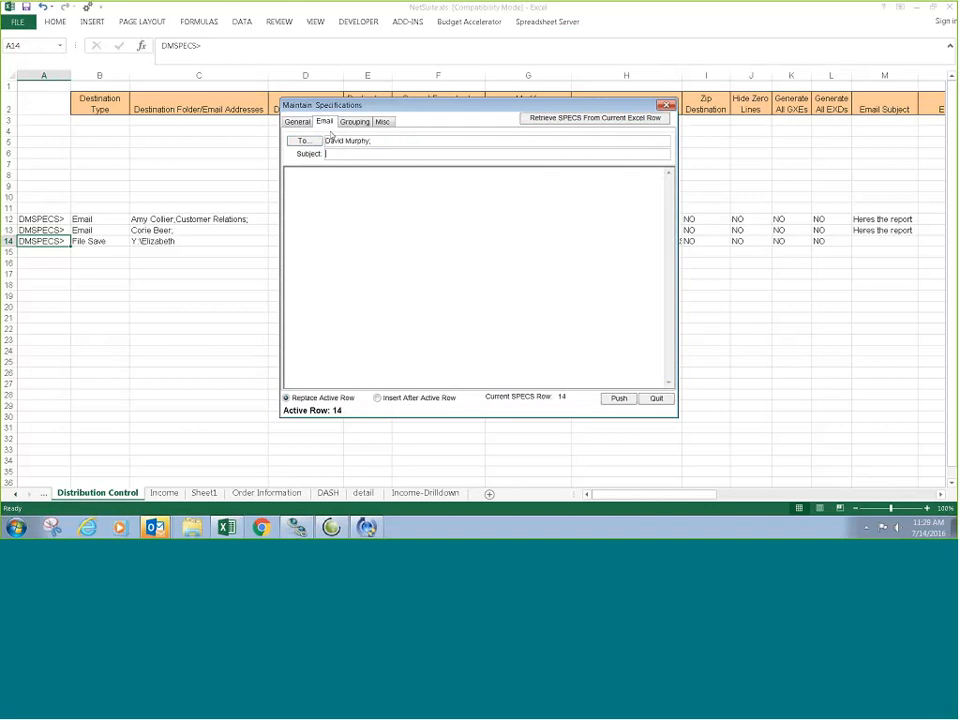
Enter the email subject "Heres the report" and the message body "Please Review".
text(Heres )
text(the report)
text(Pleas)
text(e  Review)
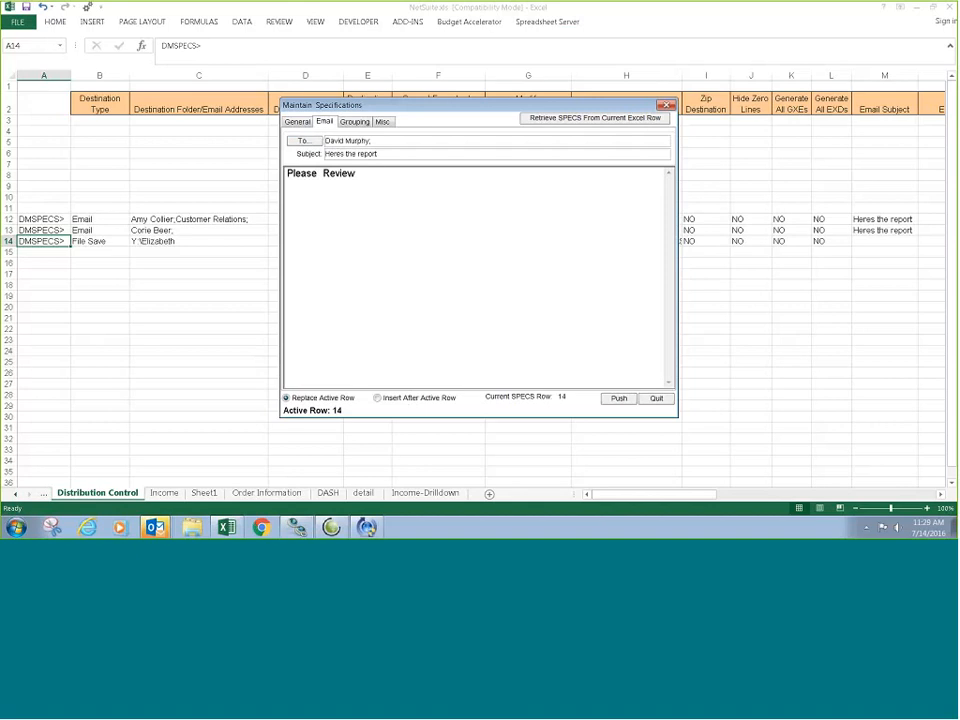
Review the attachment settings, output file types and formula conversion choices of the specification, keeping Excel and Global Only.
click(384, 122)
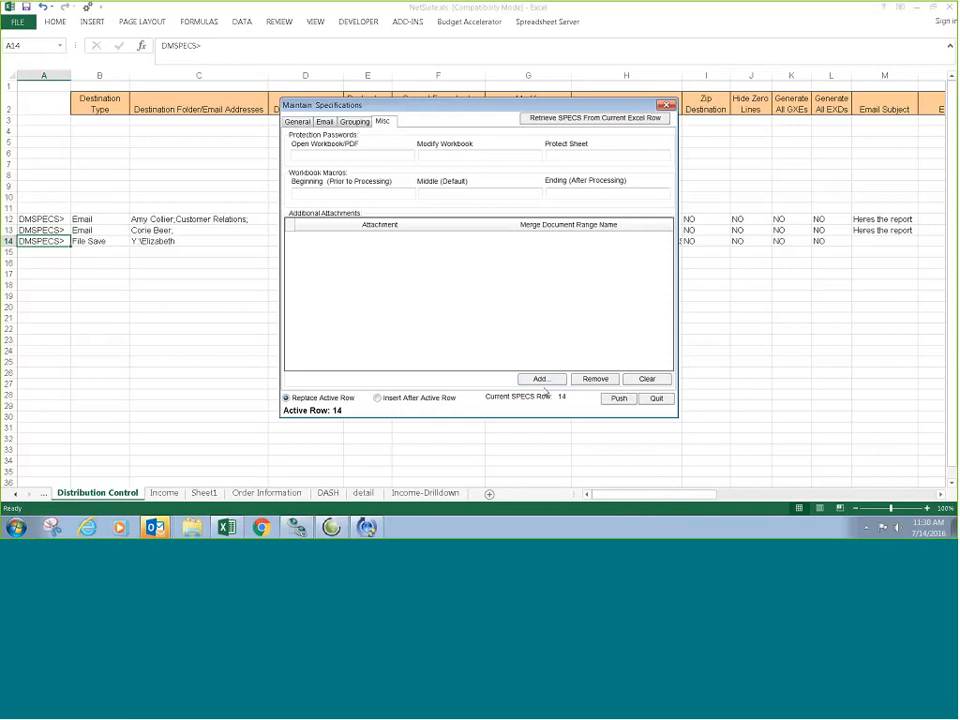
click(297, 121)
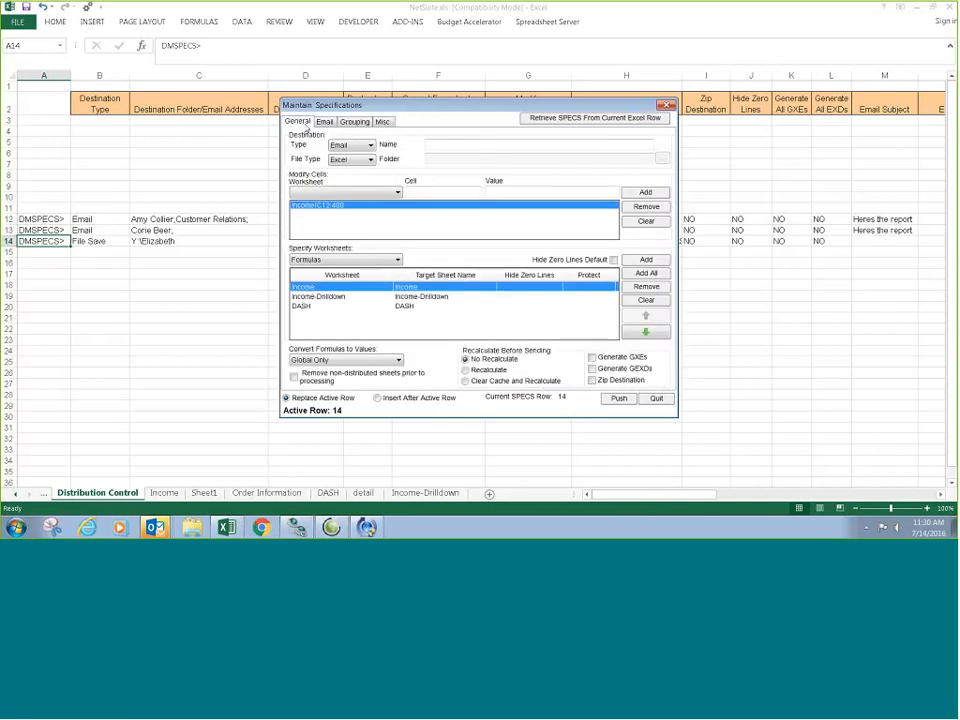
click(369, 159)
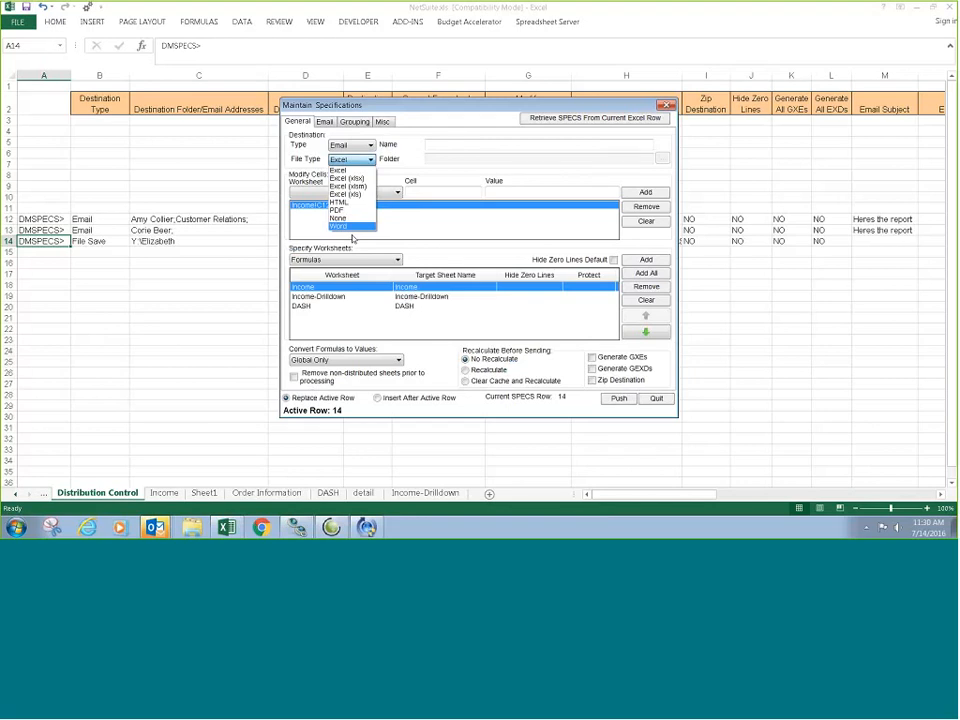
click(350, 171)
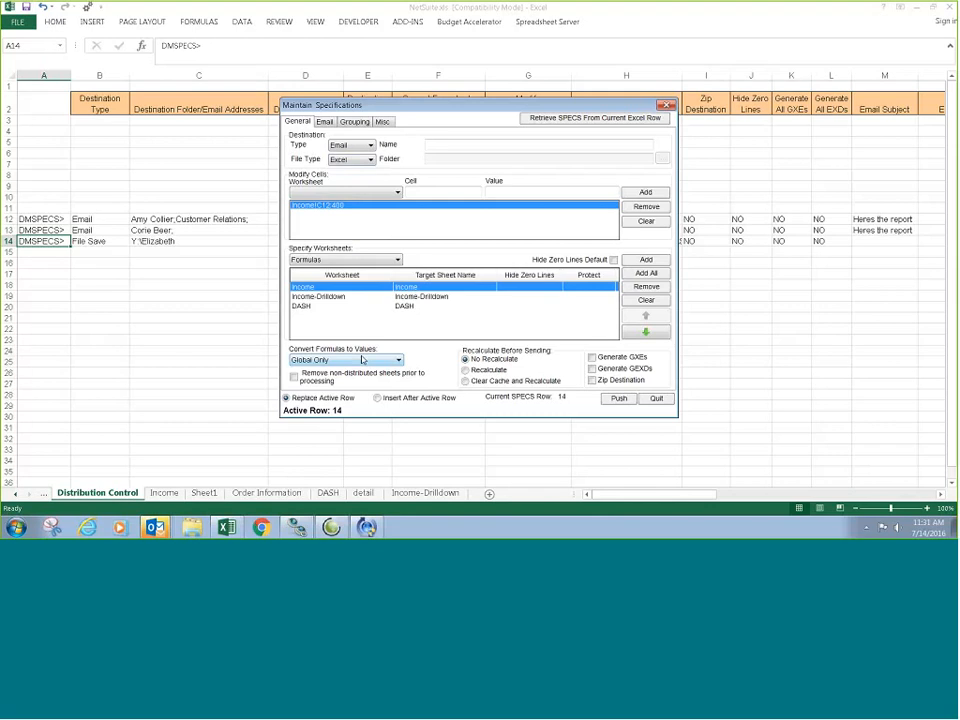
click(363, 359)
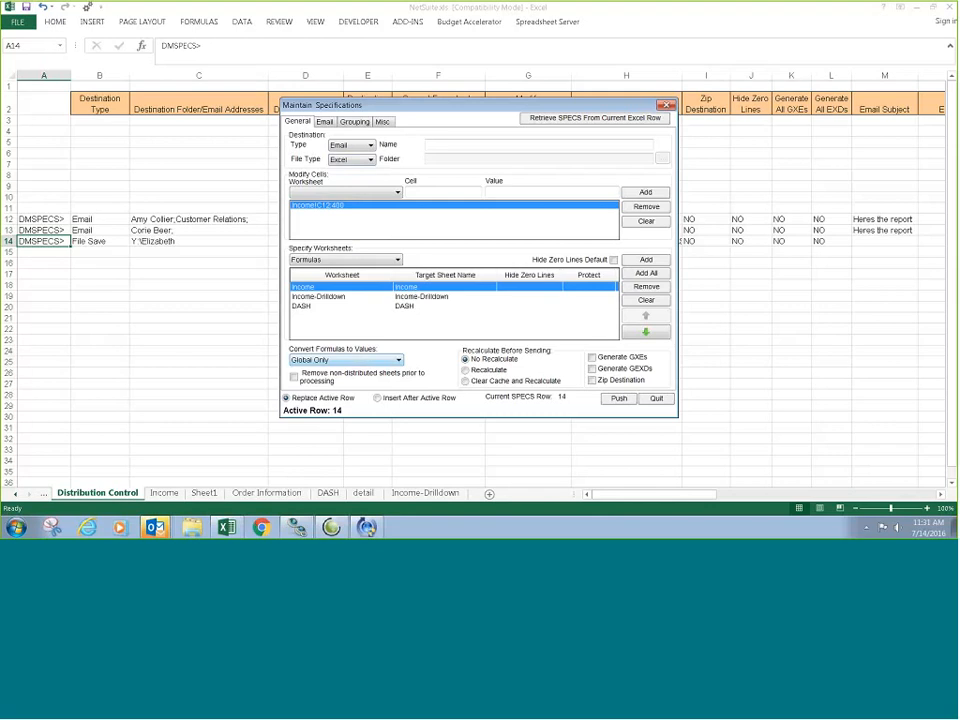
Remove the existing Income!C12:400 cell modification from the specification and check its email details.
click(647, 207)
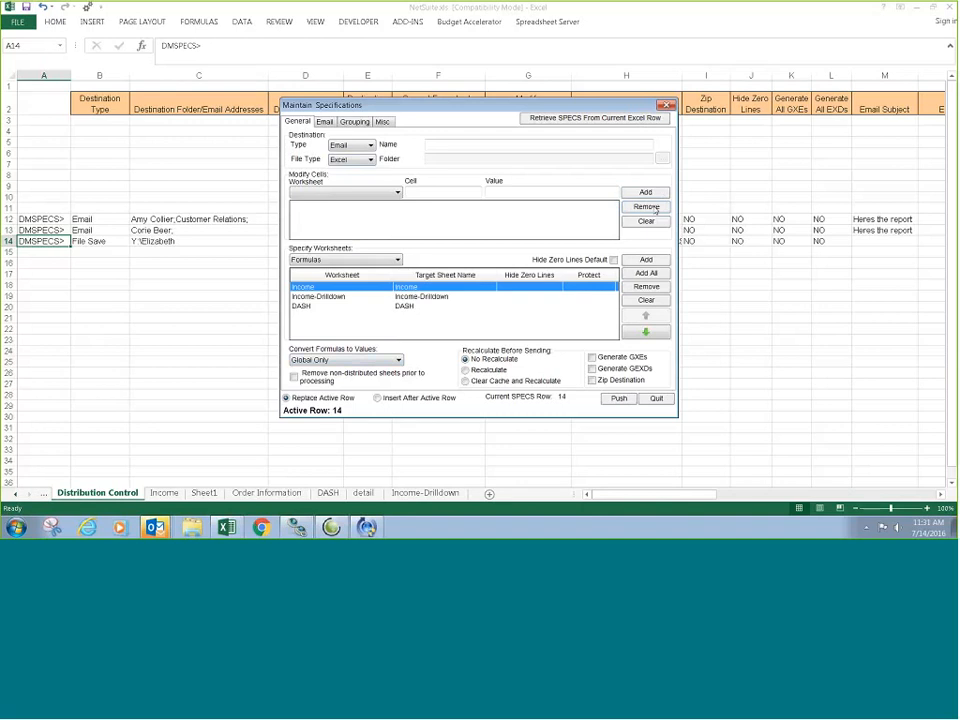
click(295, 189)
click(333, 123)
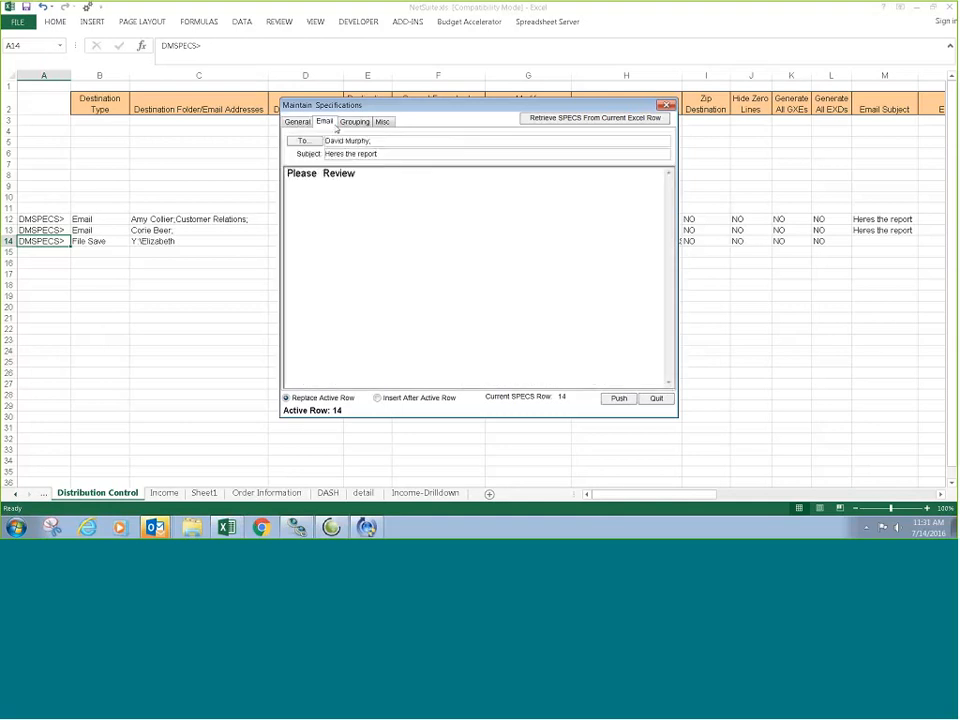
click(297, 121)
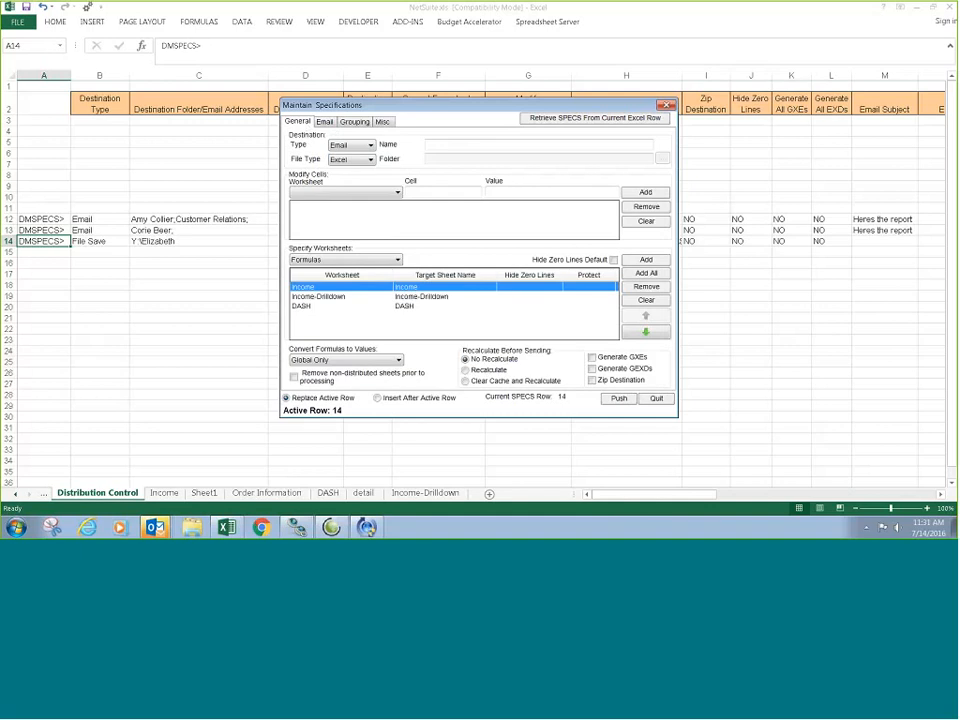
Add a cell modification that sets cell C12 of the Income worksheet to 410.
click(164, 493)
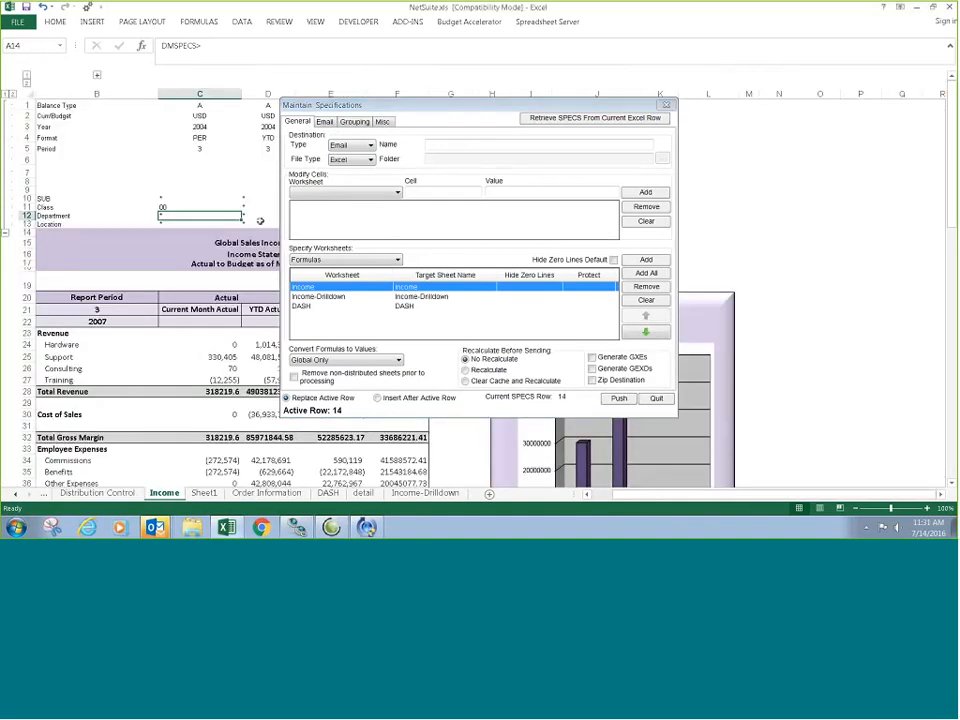
click(372, 192)
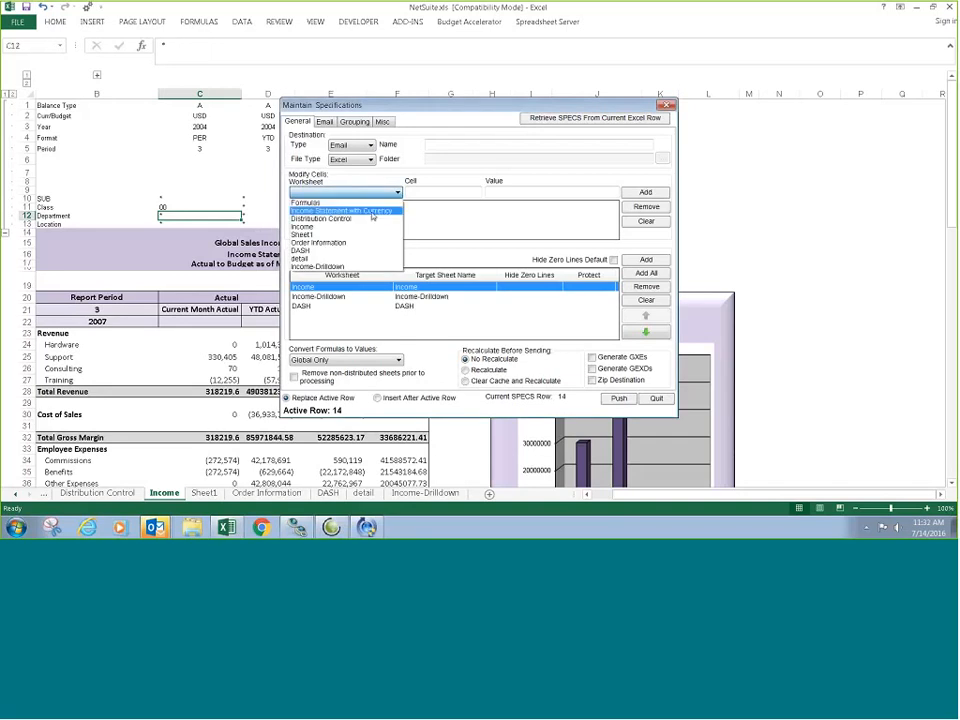
click(360, 226)
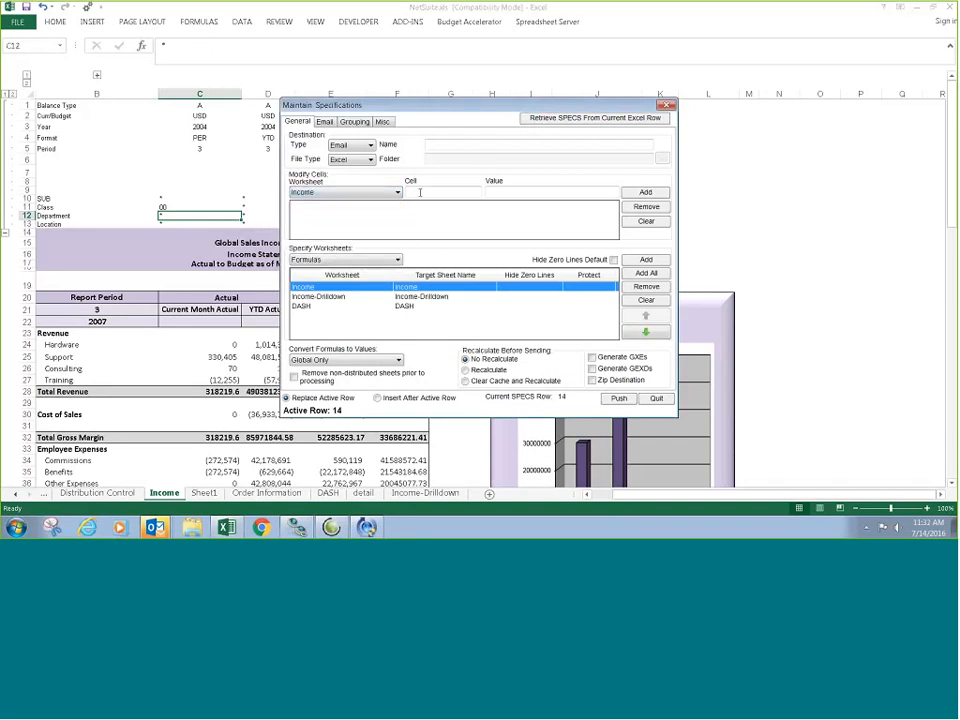
click(172, 216)
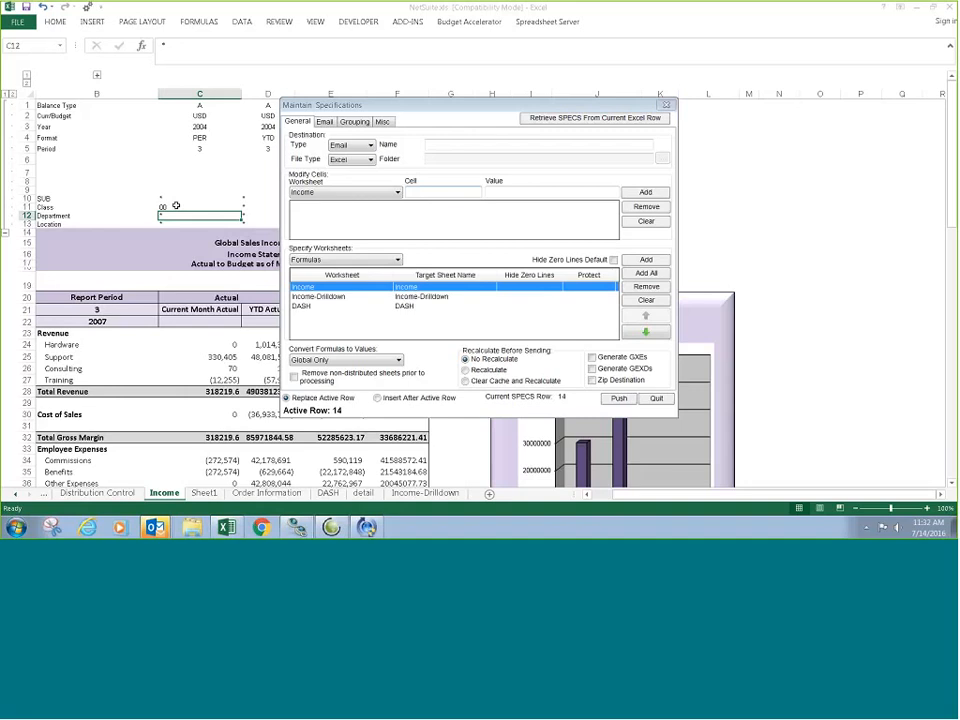
click(176, 207)
click(173, 216)
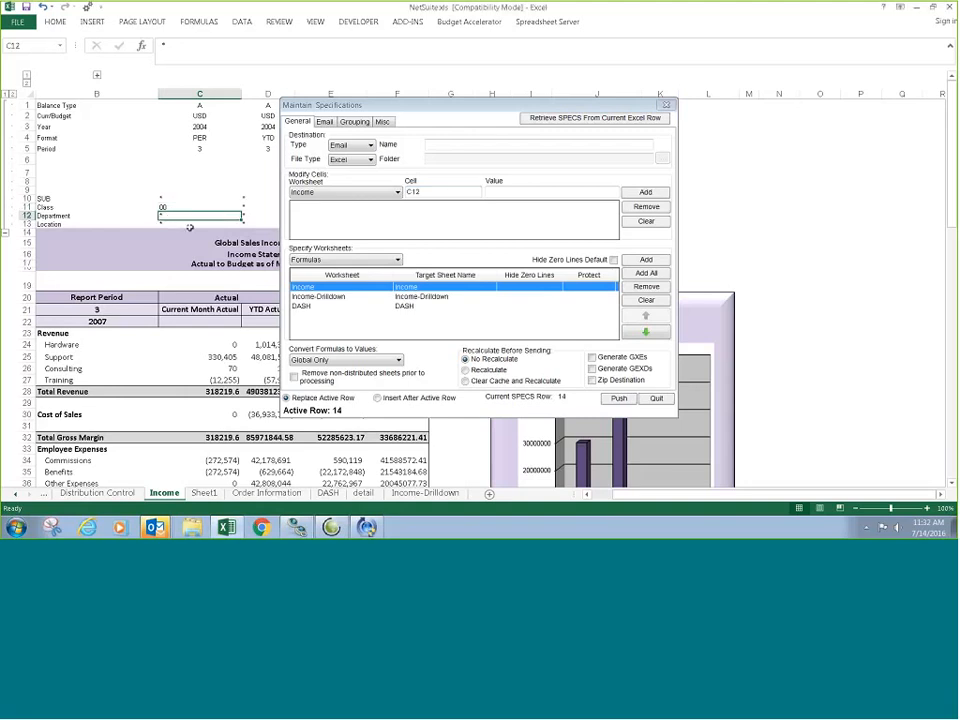
click(513, 190)
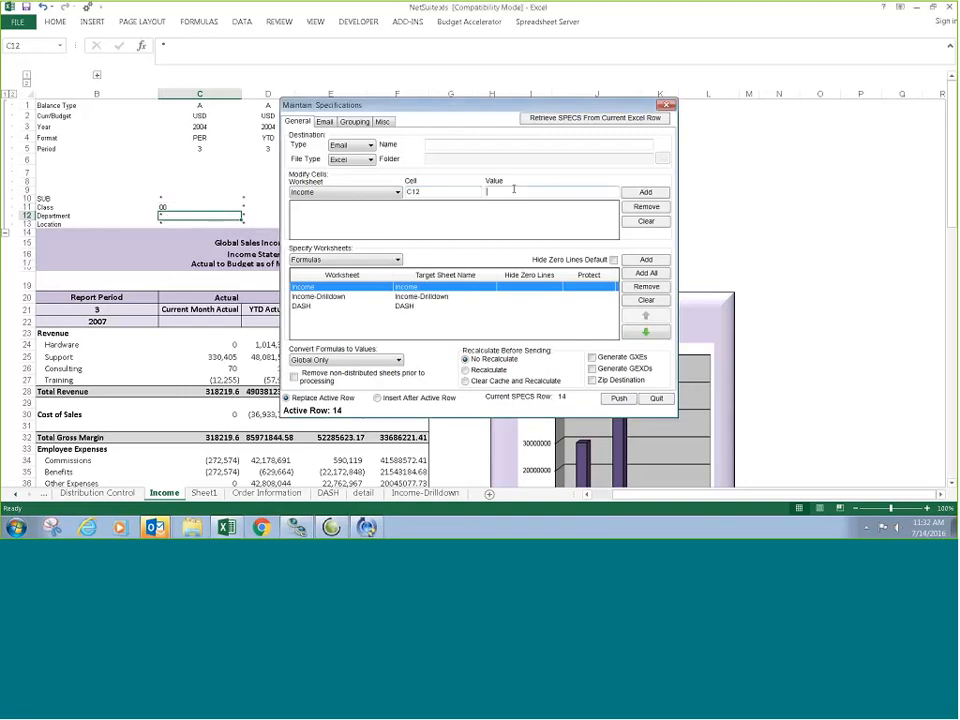
text(200)
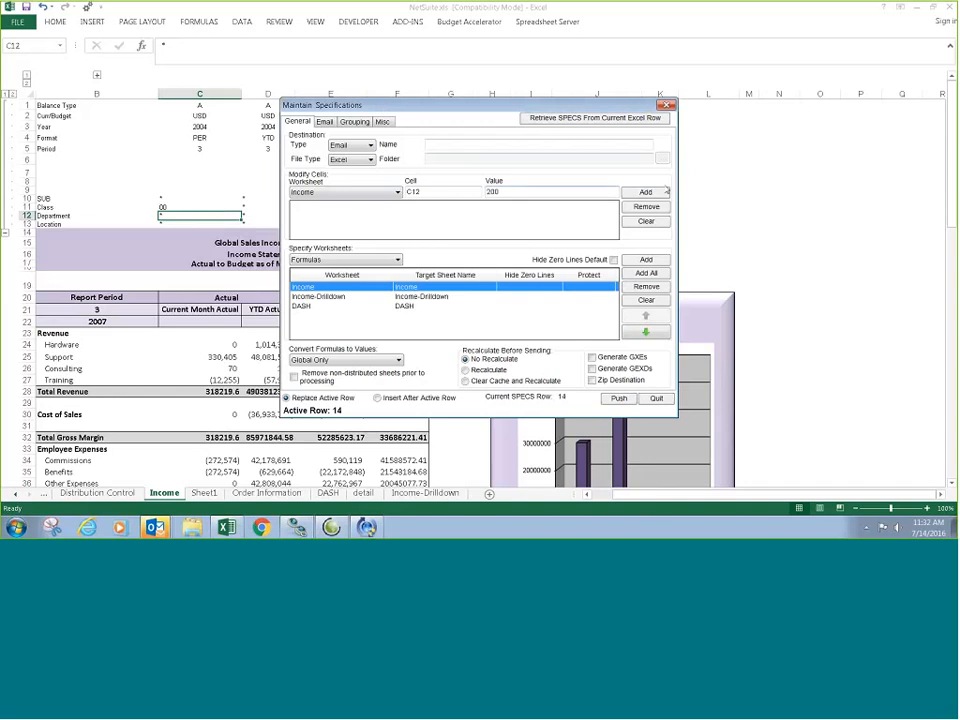
drag(517, 192, 424, 203)
text(410)
click(644, 193)
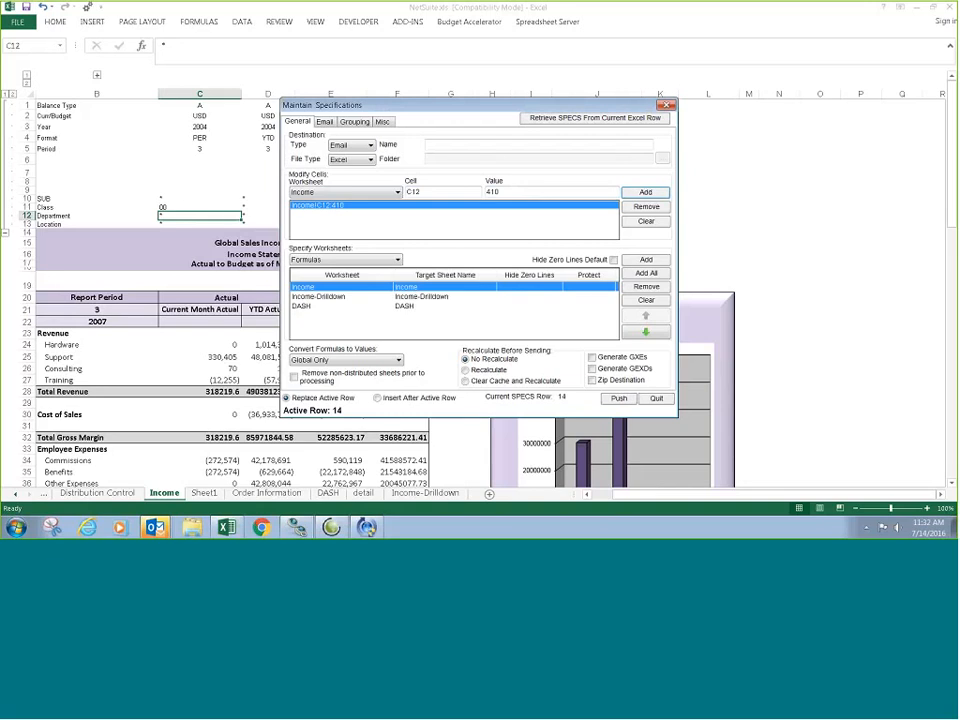
Clear the specification's worksheet list and add the Income and Income-Drilldown worksheets.
click(129, 489)
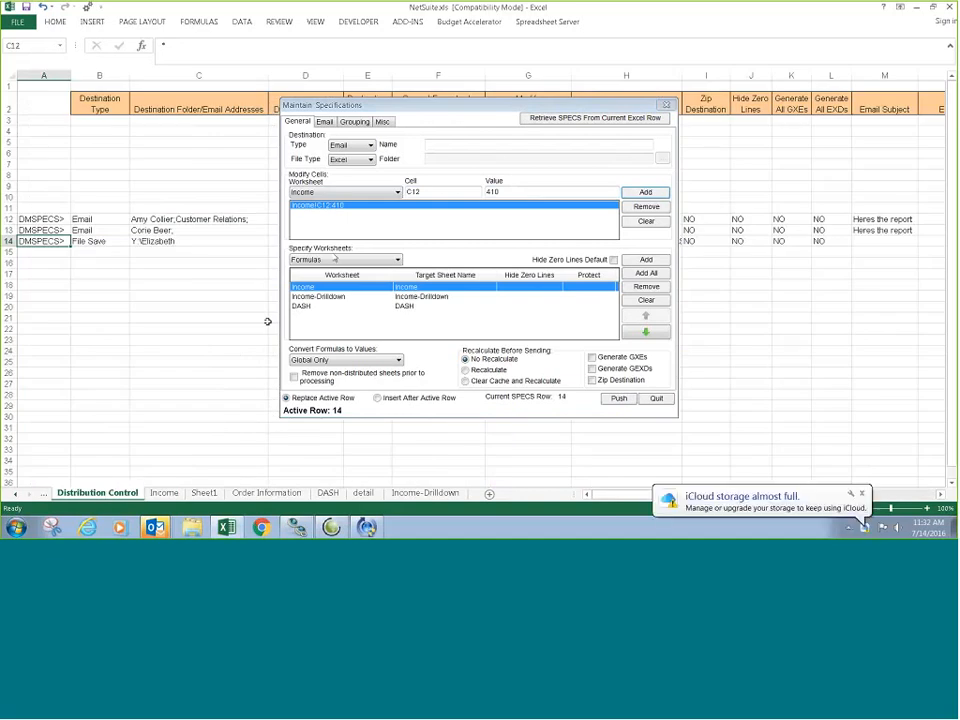
click(647, 301)
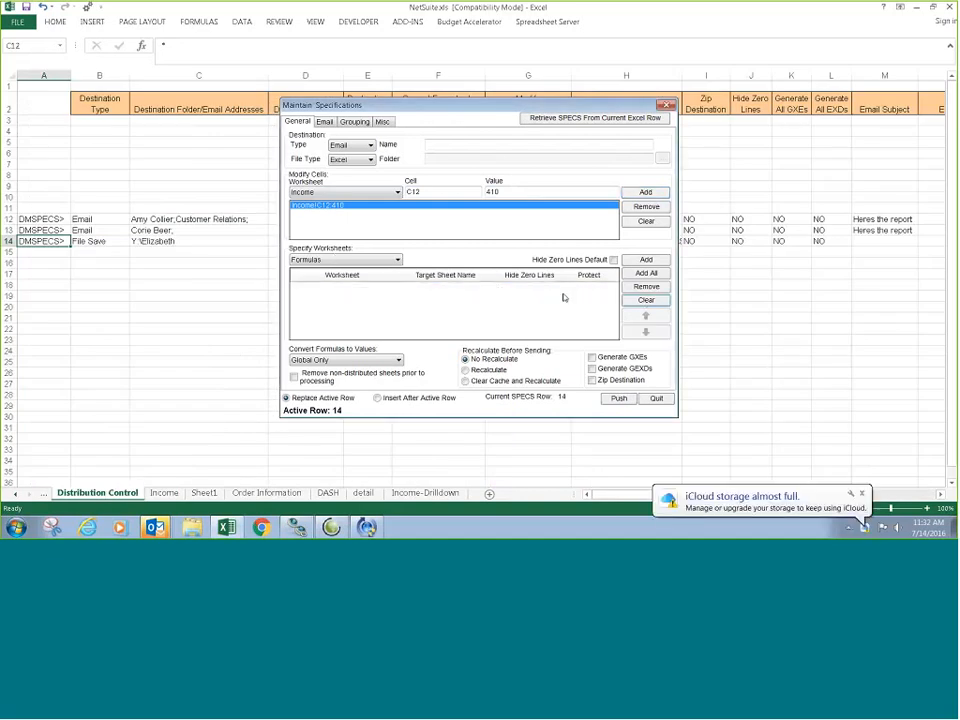
click(395, 261)
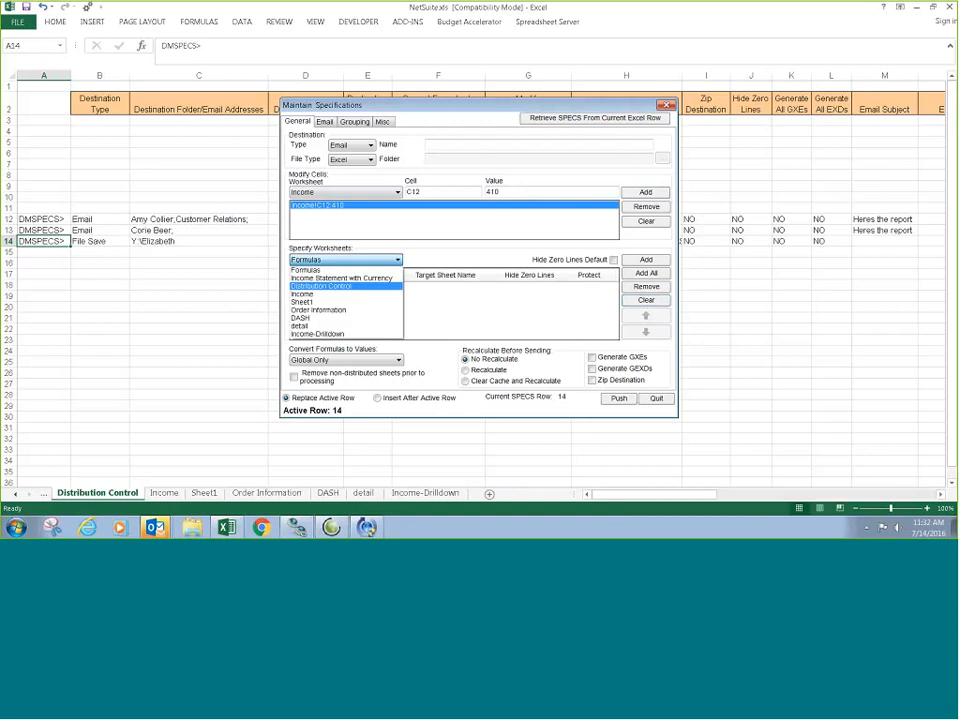
click(320, 295)
click(645, 260)
click(397, 260)
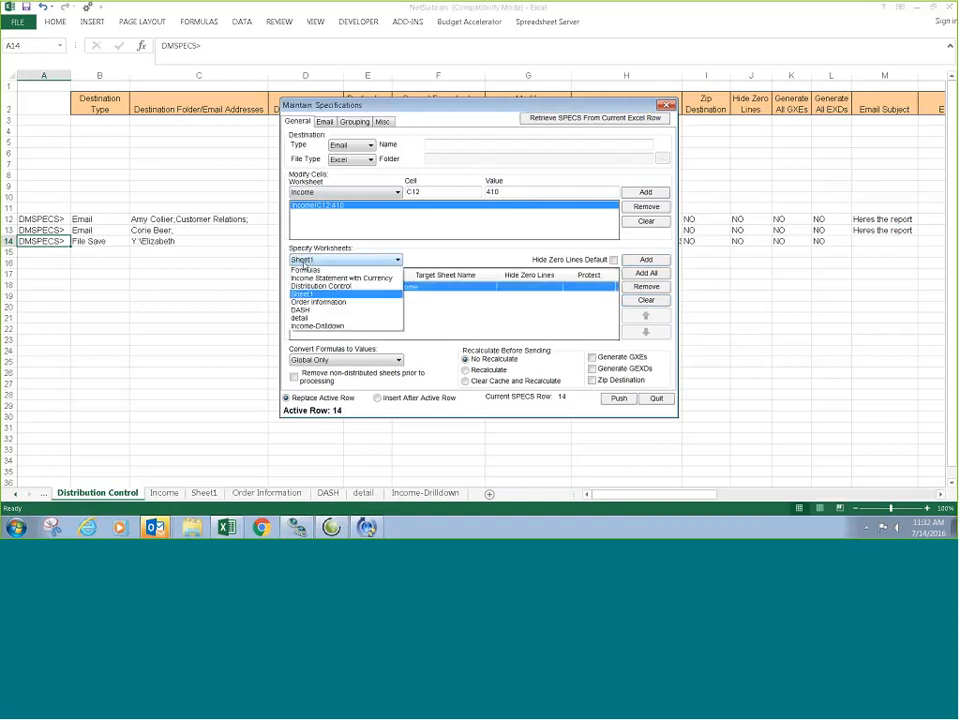
click(318, 326)
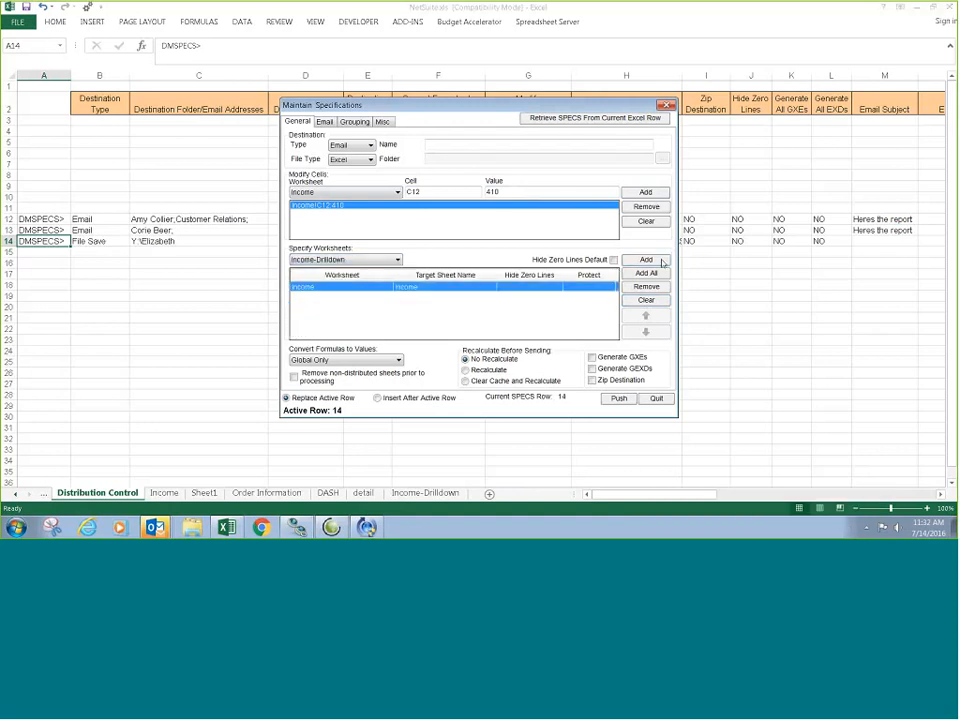
click(646, 260)
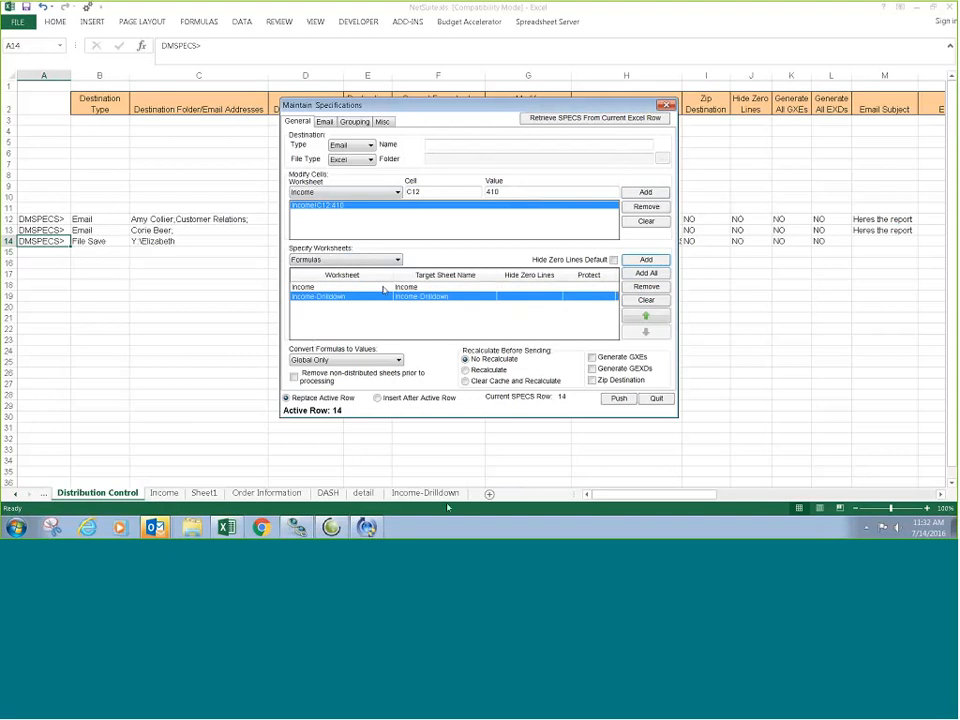
Insert the specification as a new row after row 14, and replace the email recipient with a different Global Address List contact.
click(377, 398)
click(619, 398)
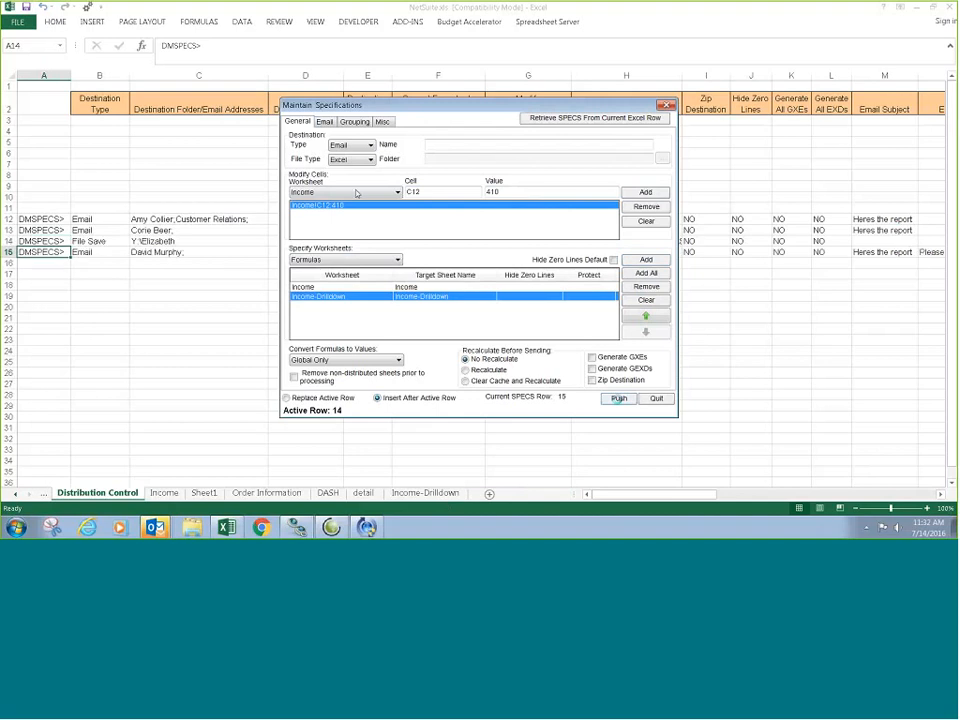
click(326, 122)
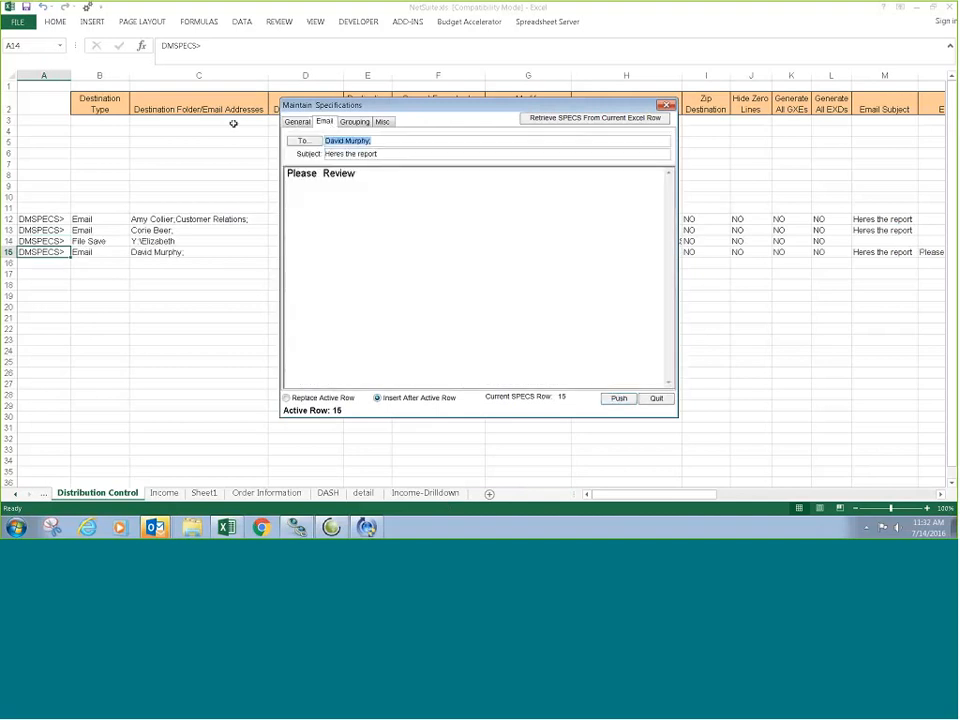
click(302, 140)
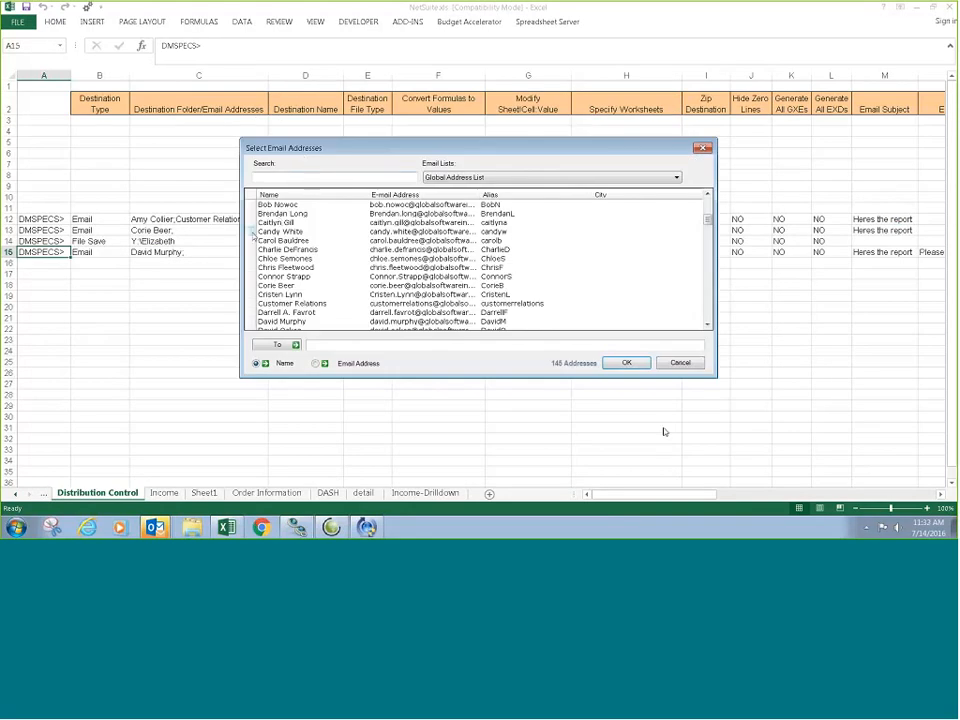
click(606, 362)
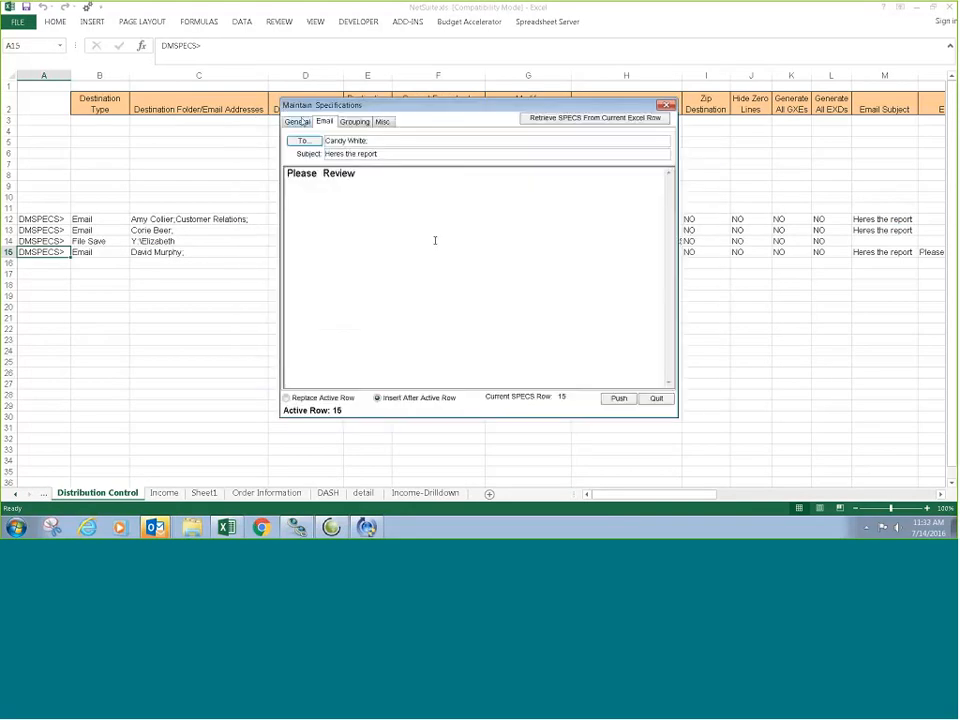
Change the Income worksheet's C12 modification to 420 and insert the specification as a new row after row 15.
click(299, 121)
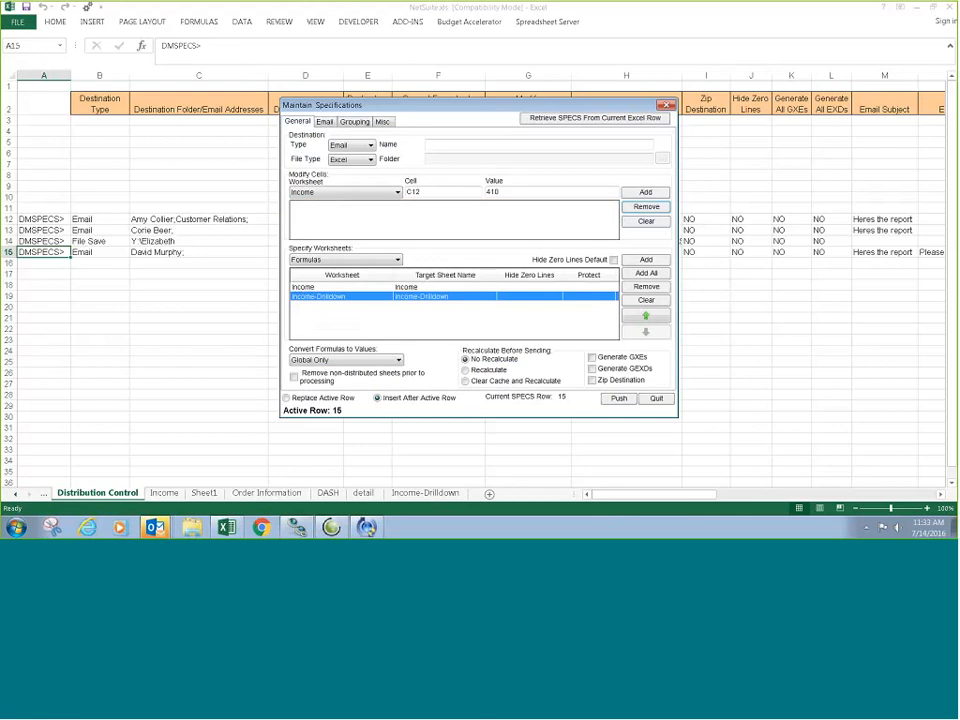
drag(503, 192, 389, 175)
text(420)
click(645, 192)
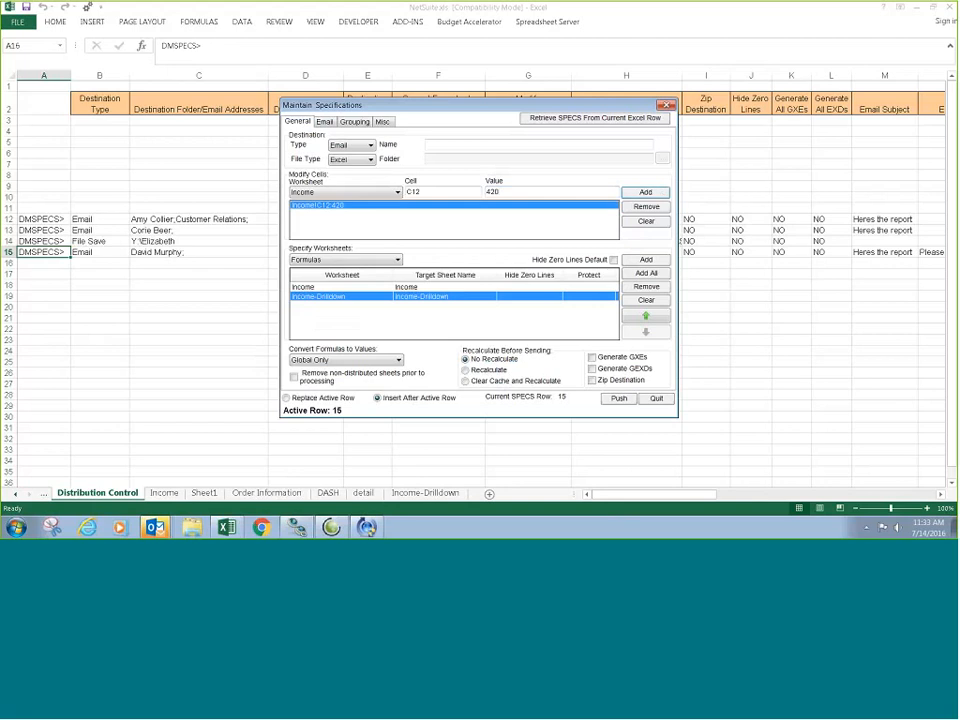
click(618, 399)
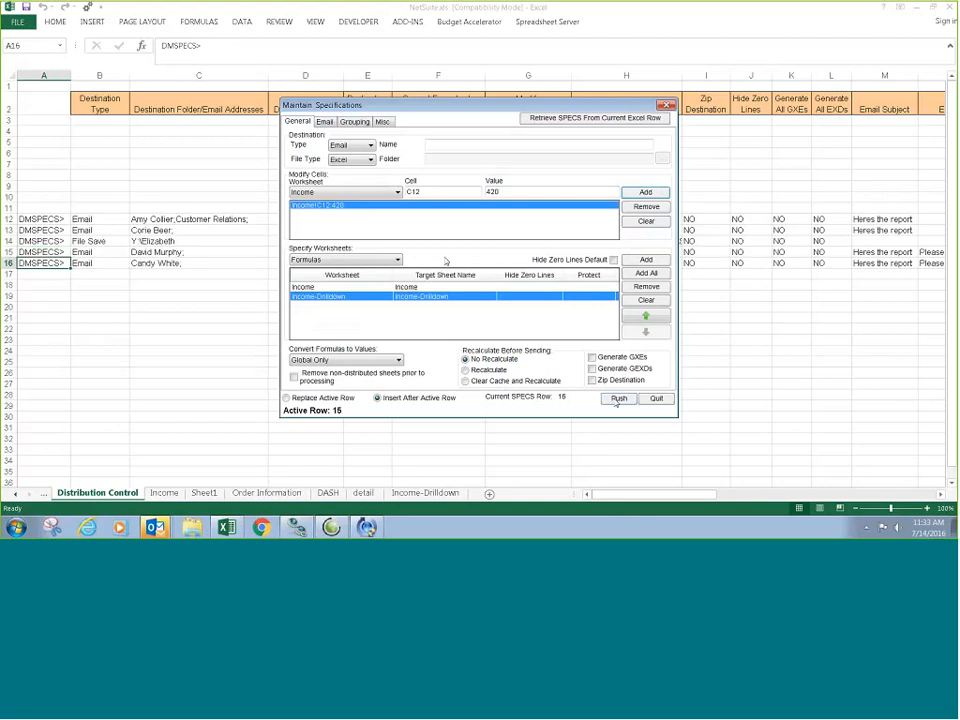
Choose another contact from the Global Address List as the recipient of the next email specification.
click(326, 121)
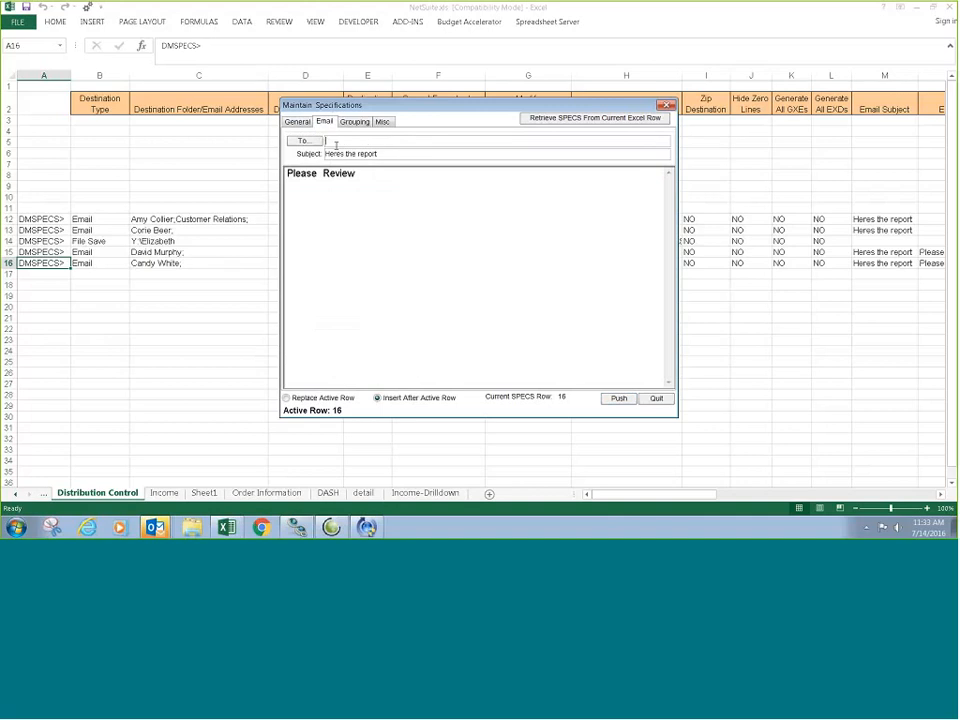
click(304, 141)
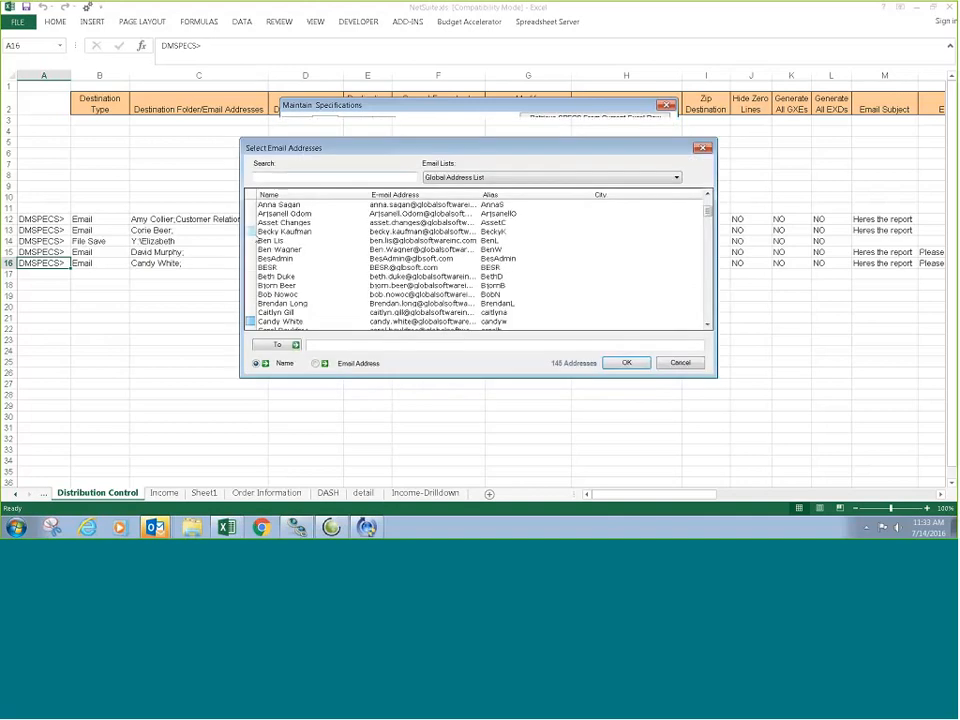
click(277, 344)
click(626, 362)
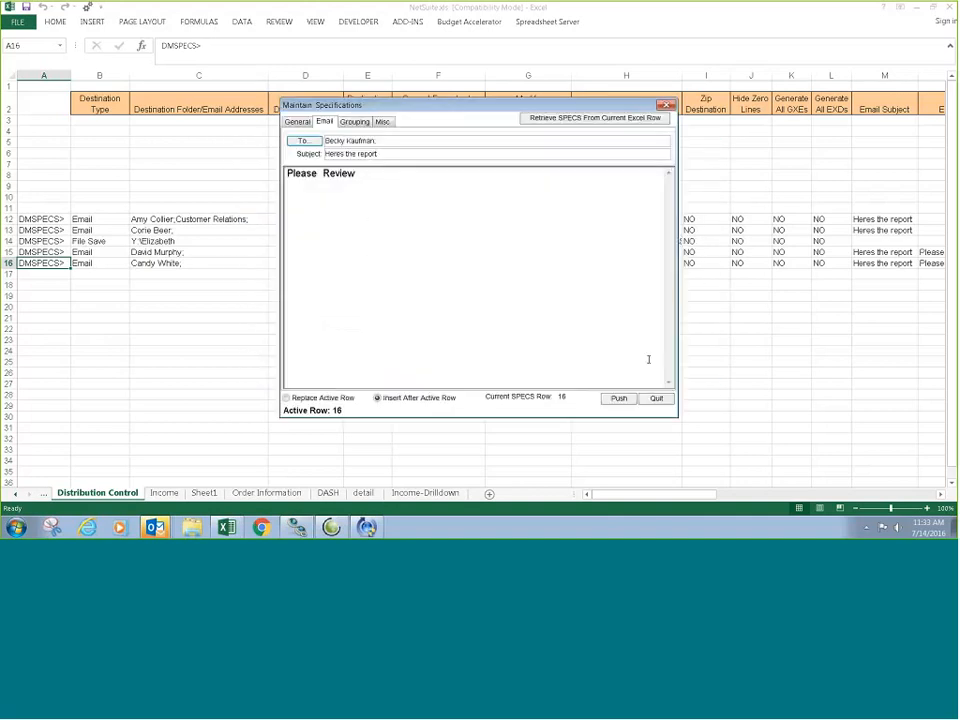
Remove the Income!C12:420 cell modification and clear the specification's worksheet list.
click(298, 122)
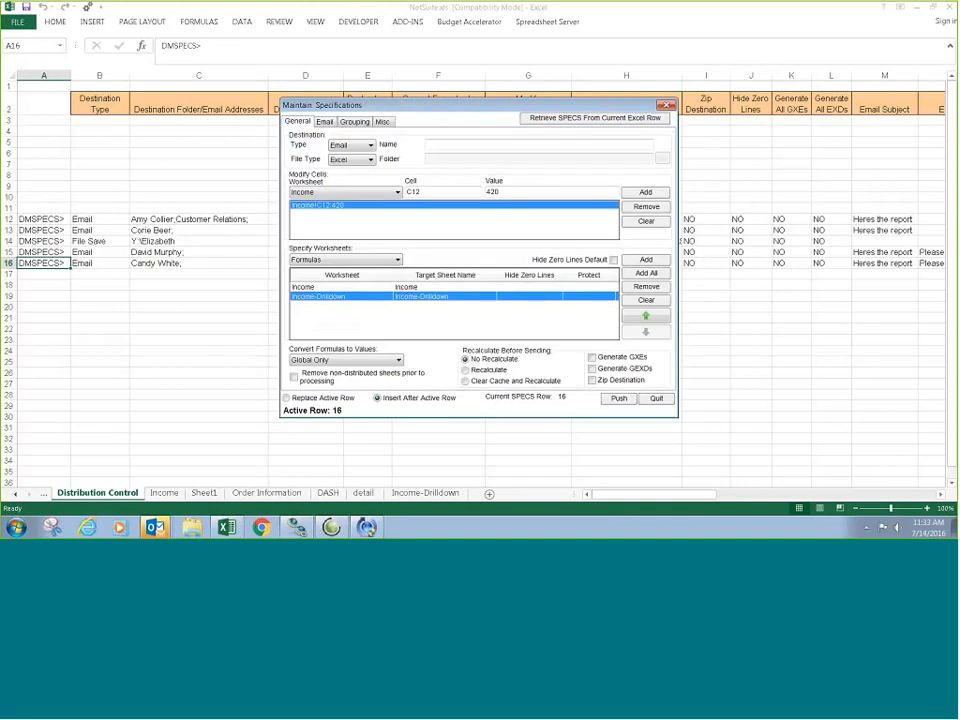
click(646, 206)
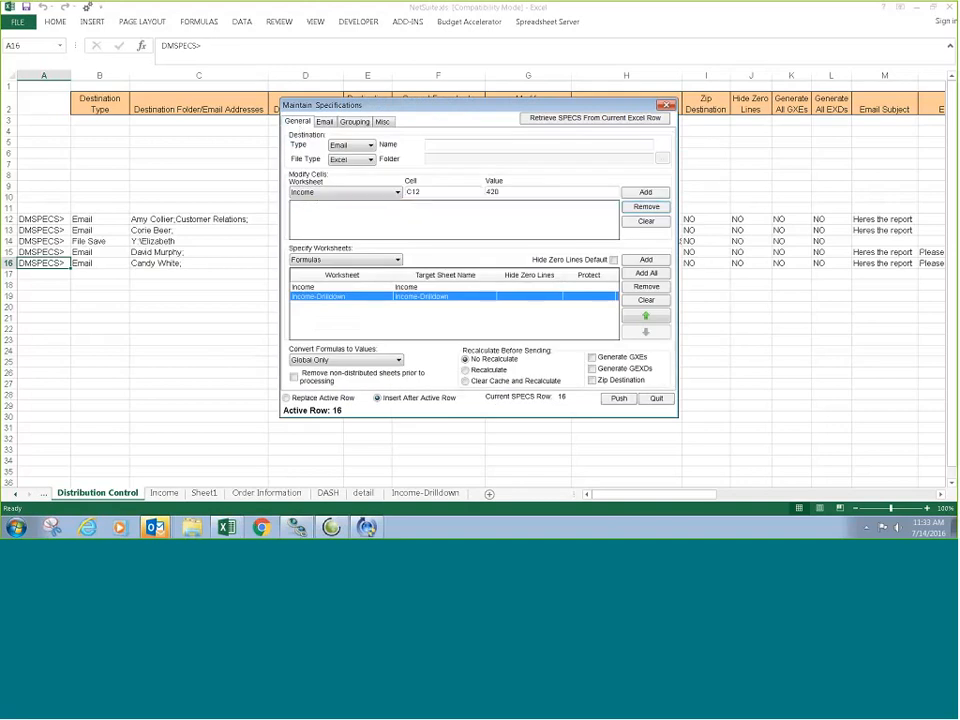
click(664, 302)
Add the Order Information and DASH worksheets to the specification and insert it as a new row after row 16.
click(386, 260)
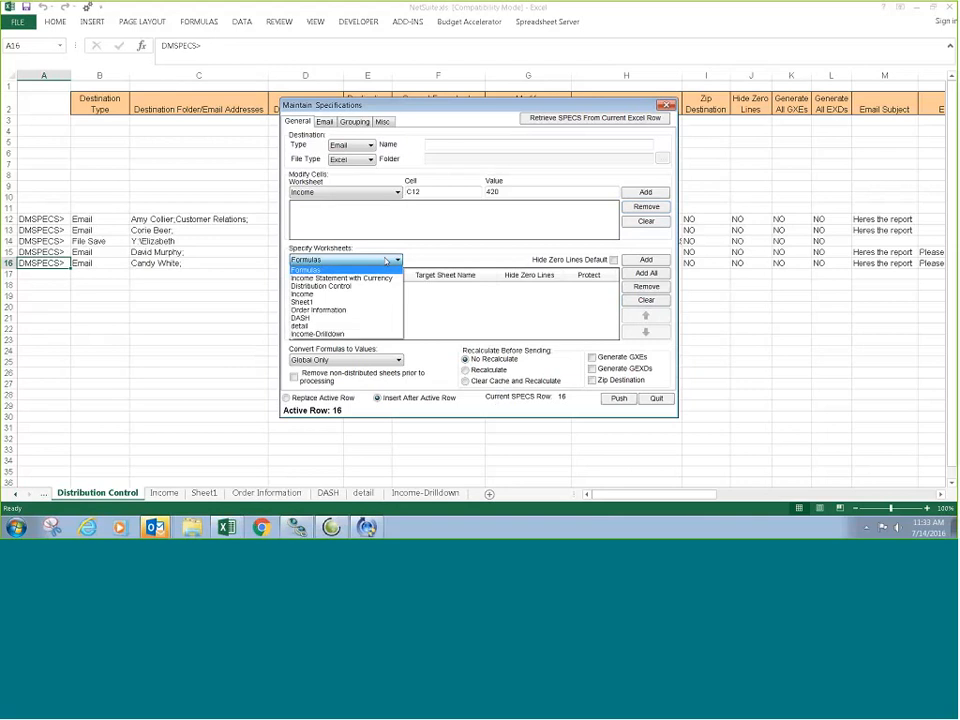
click(350, 310)
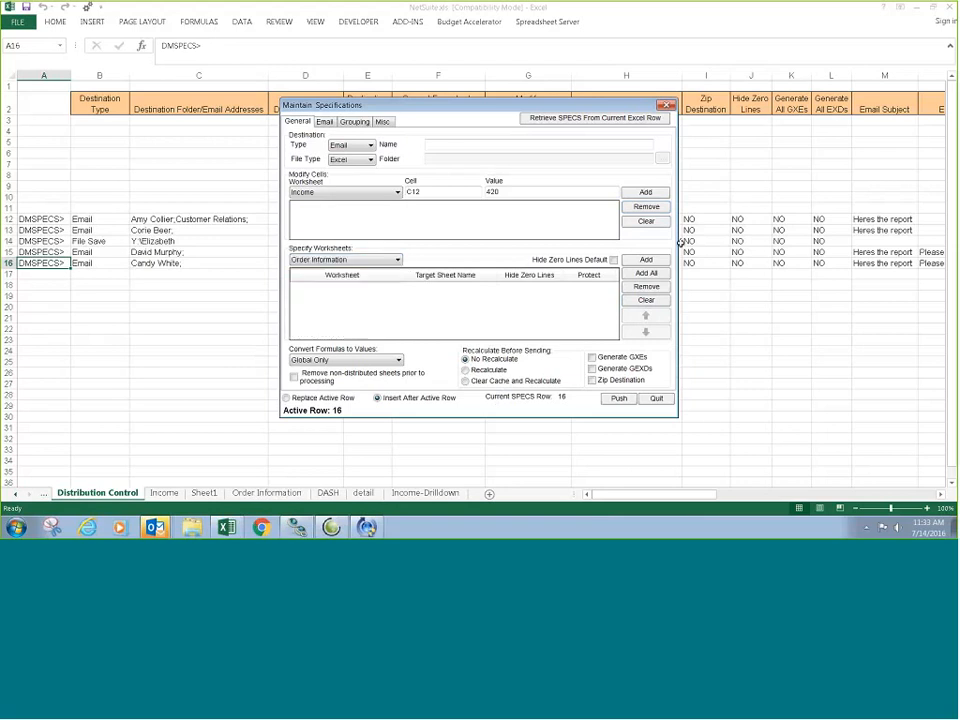
click(646, 260)
click(397, 260)
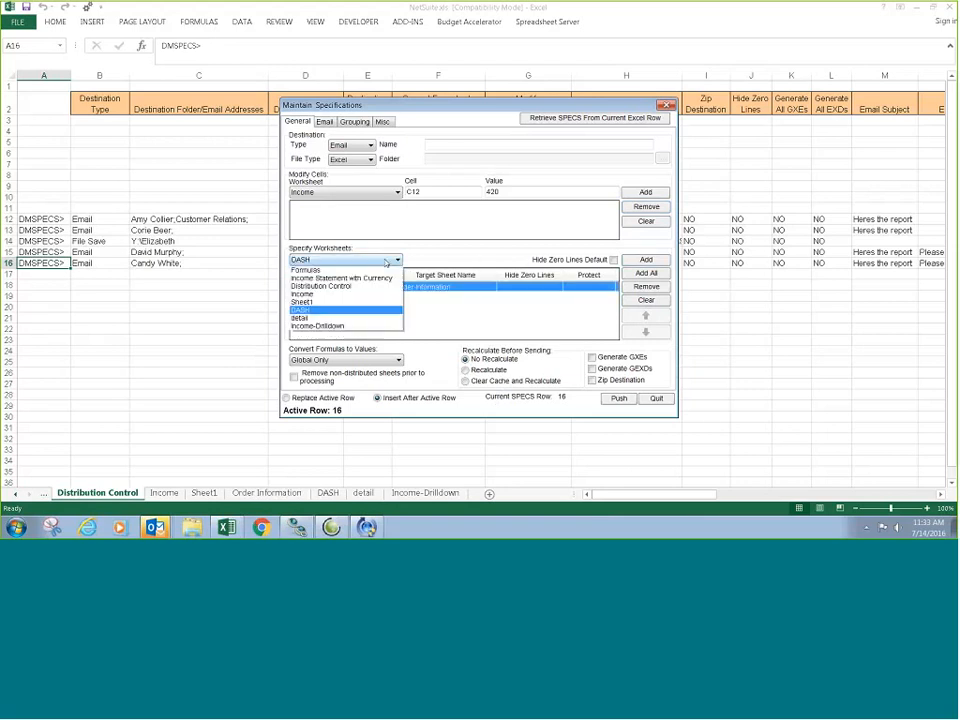
click(363, 310)
click(637, 260)
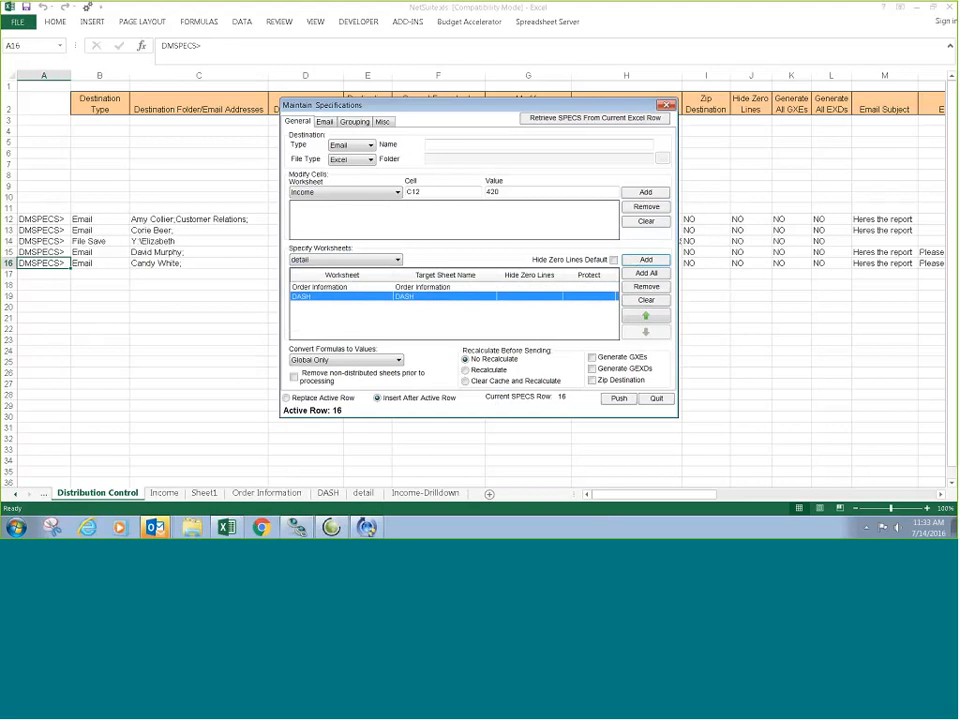
click(619, 398)
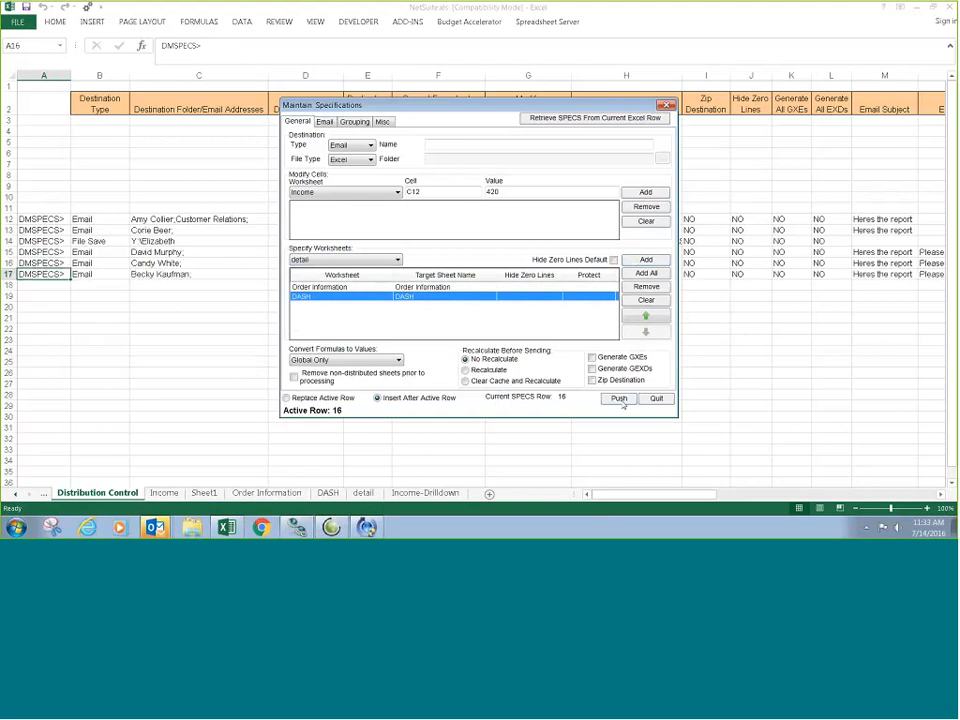
Set the destination type to File Save and select a colleague's folder on the Y: drive as the destination.
click(358, 148)
click(345, 166)
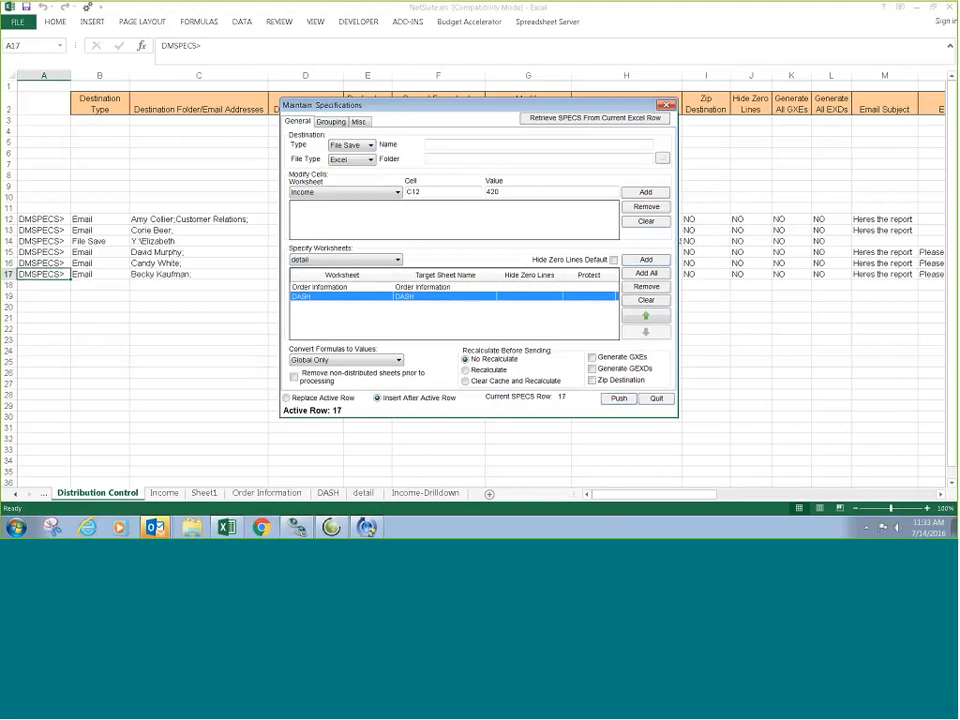
click(662, 158)
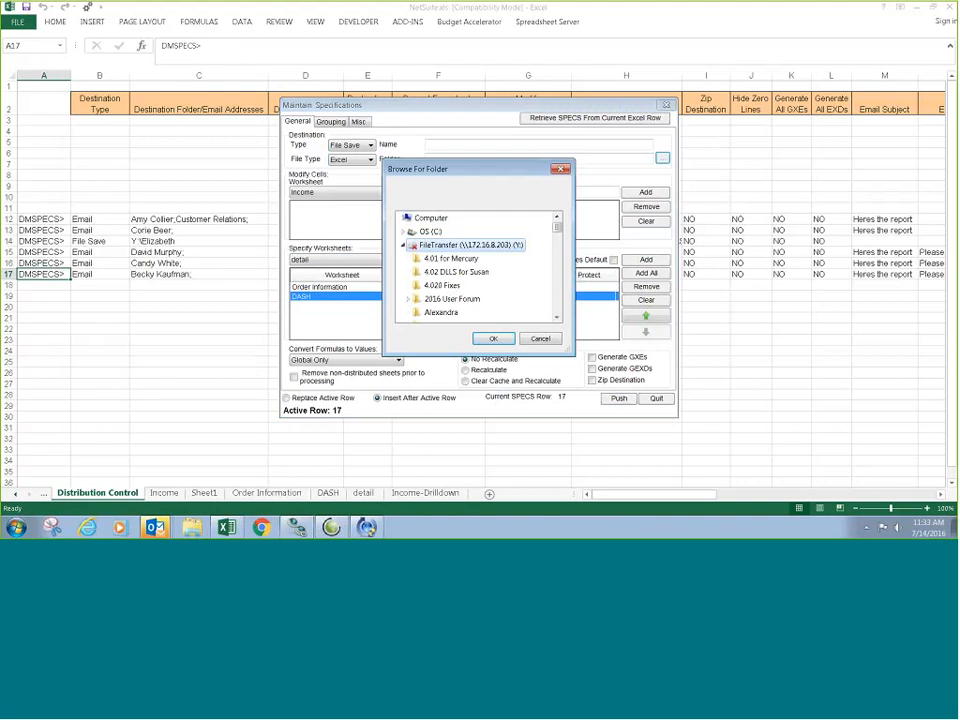
scroll(441, 302, down, 2)
click(432, 258)
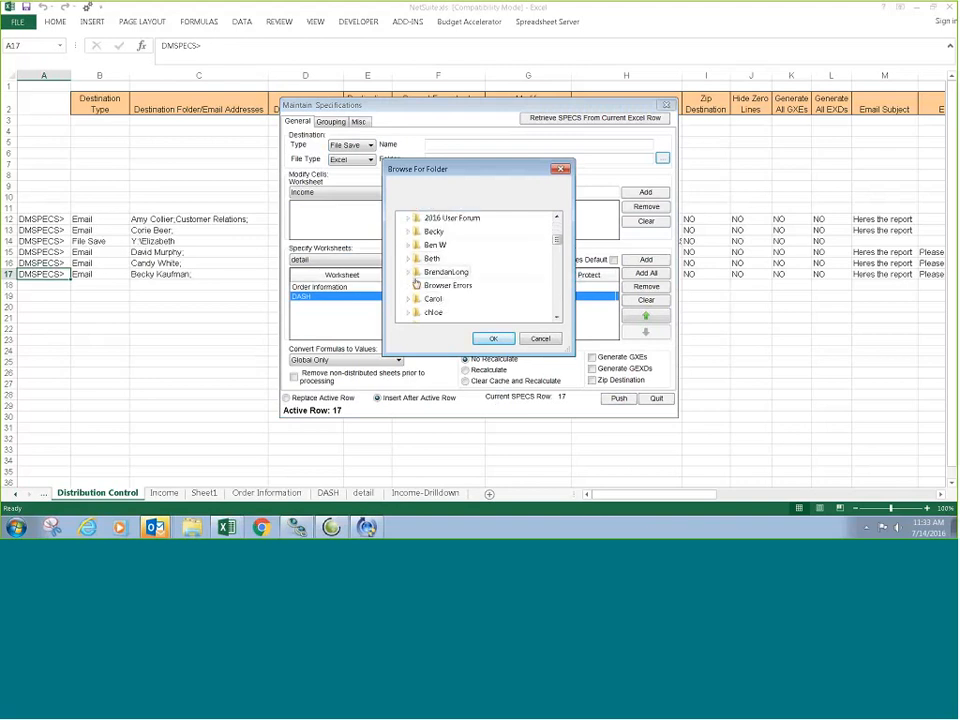
click(492, 339)
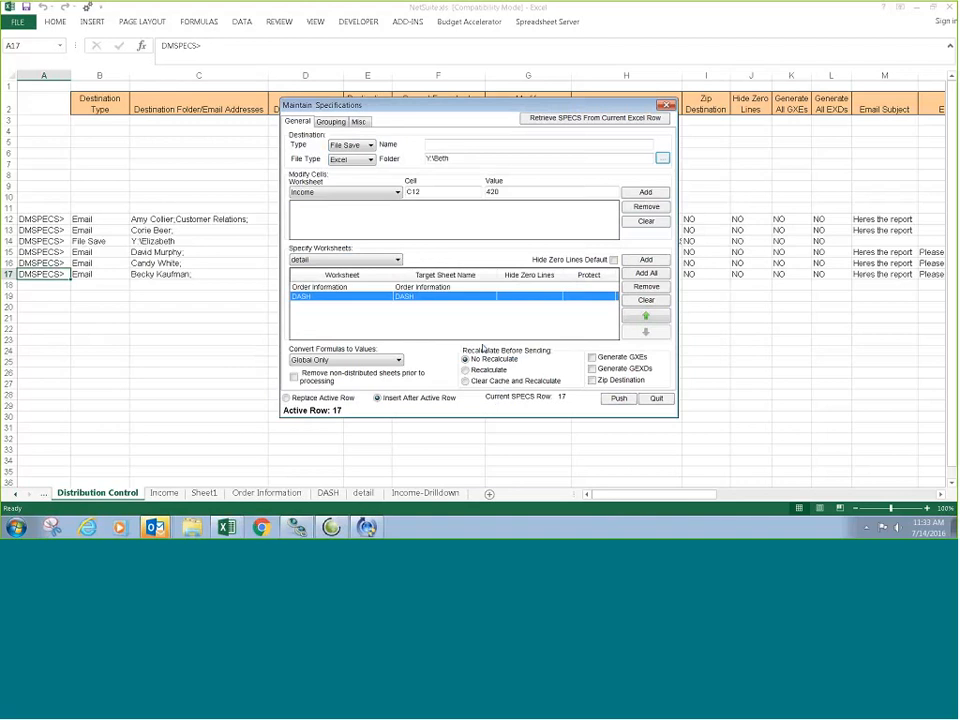
Replace the worksheet list with only DASH, insert the specification after row 17, and finish maintaining specifications.
click(646, 300)
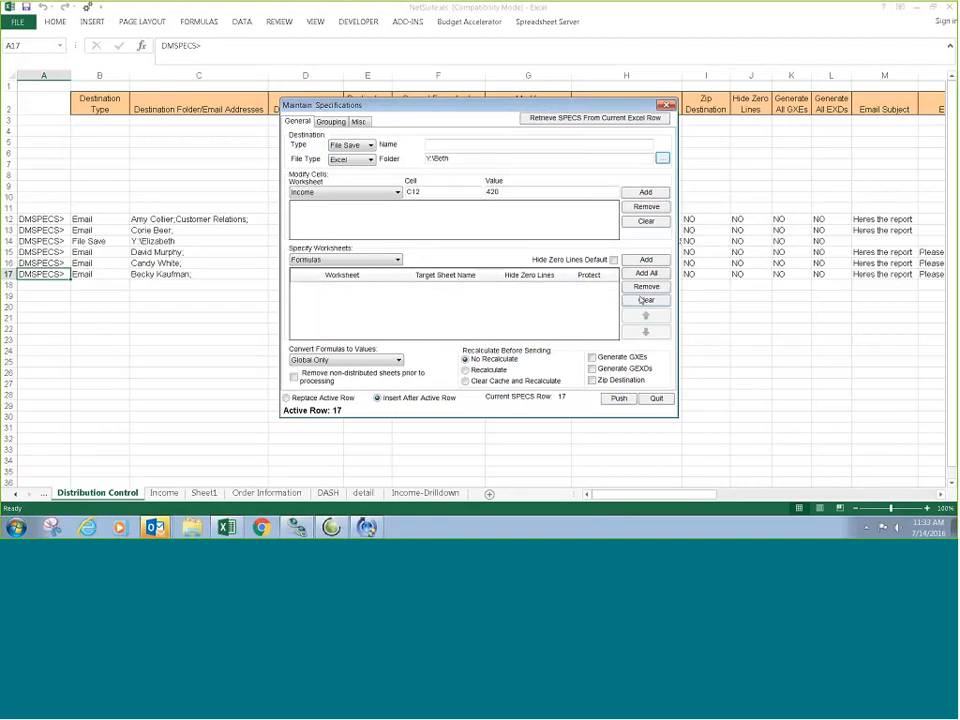
click(303, 258)
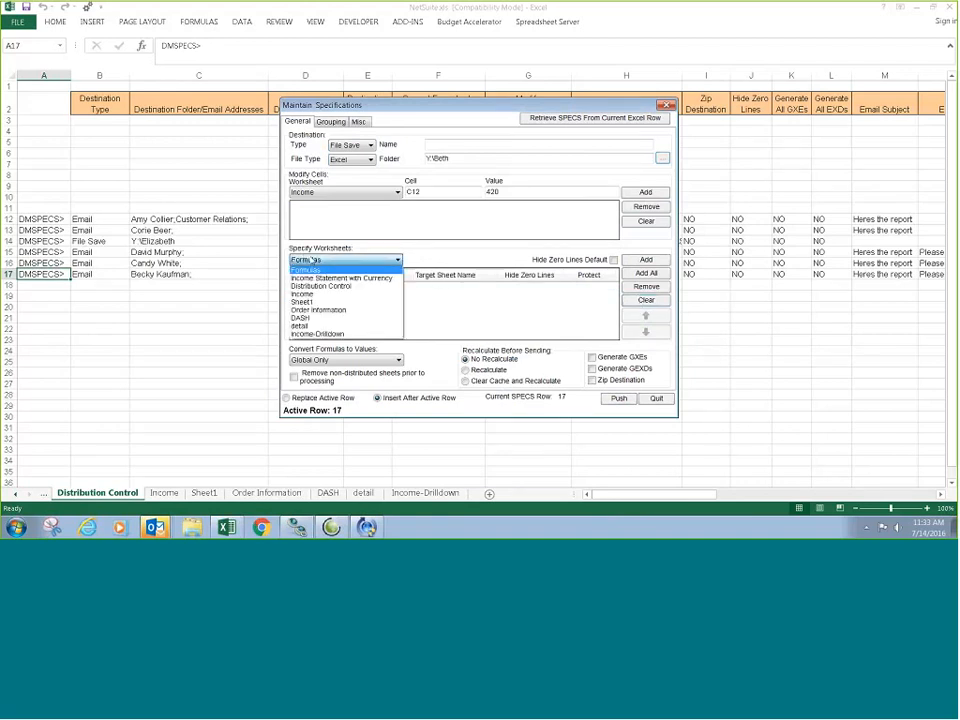
click(319, 317)
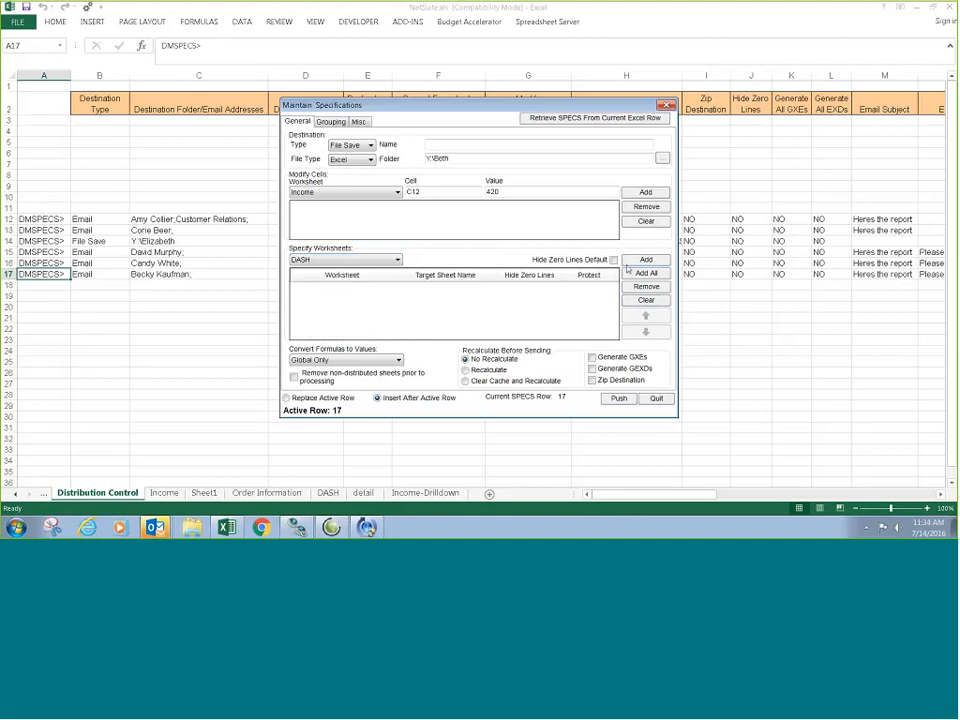
click(640, 260)
click(619, 398)
click(656, 398)
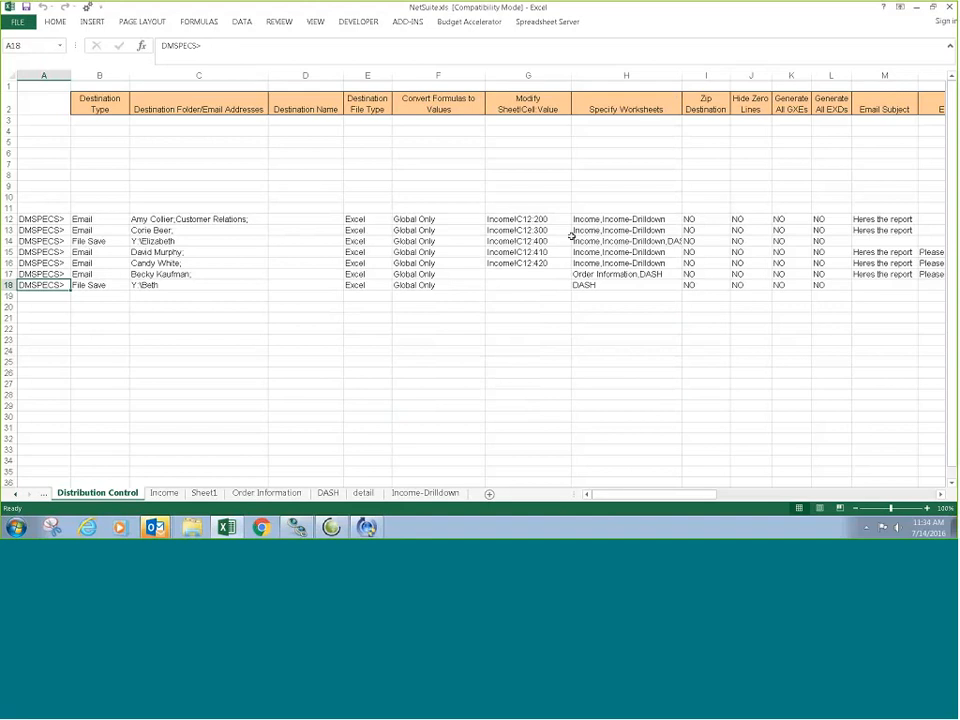
Show the distribution choices available for the control sheet's specifications.
click(550, 22)
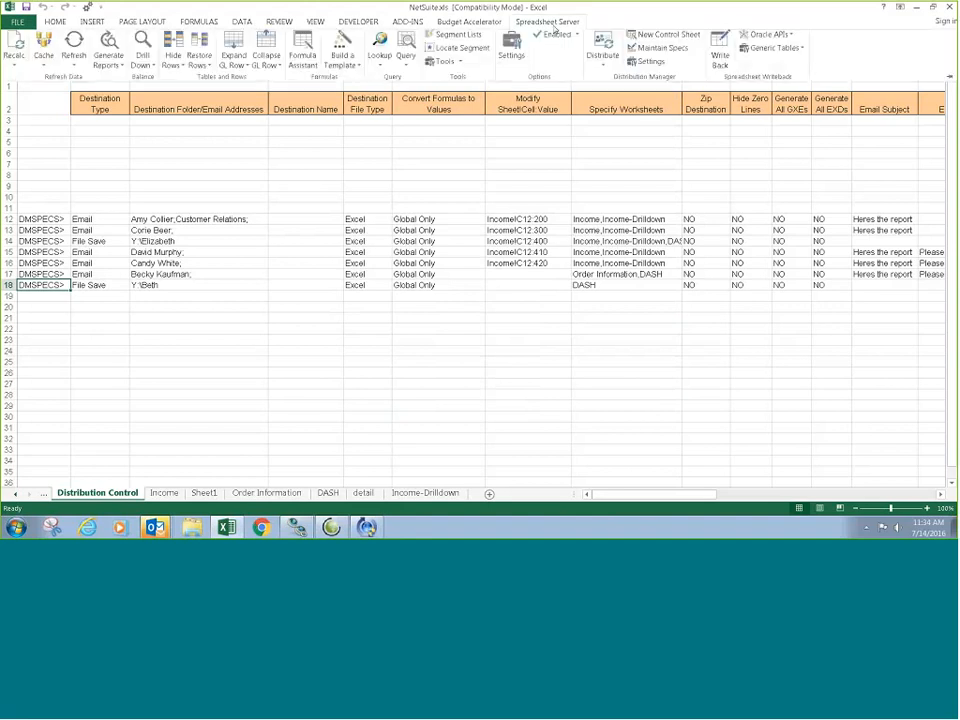
click(602, 67)
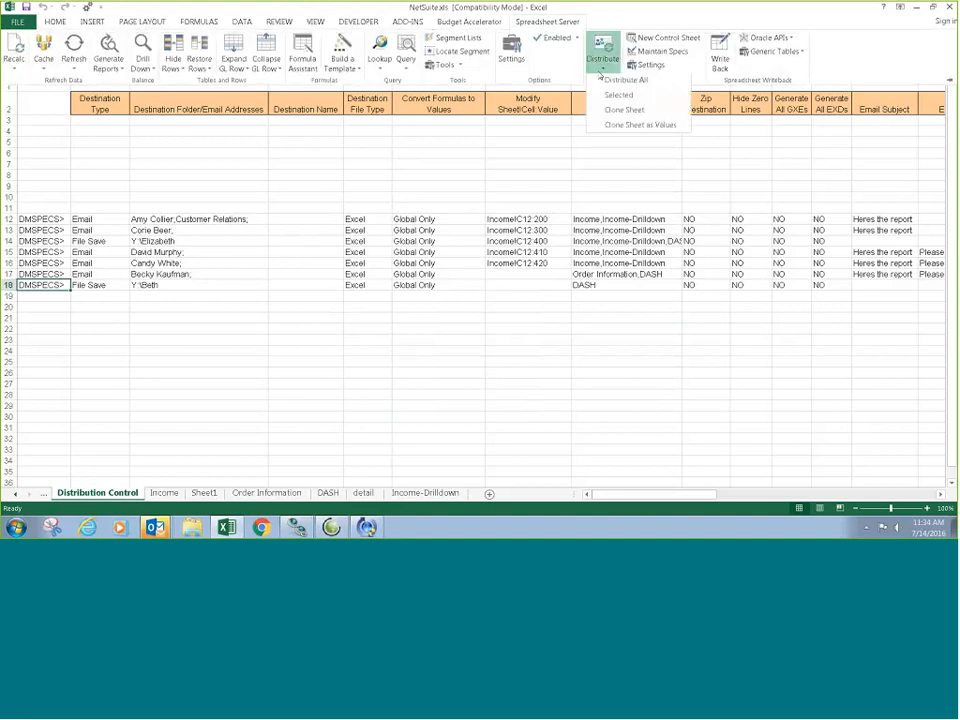
click(607, 85)
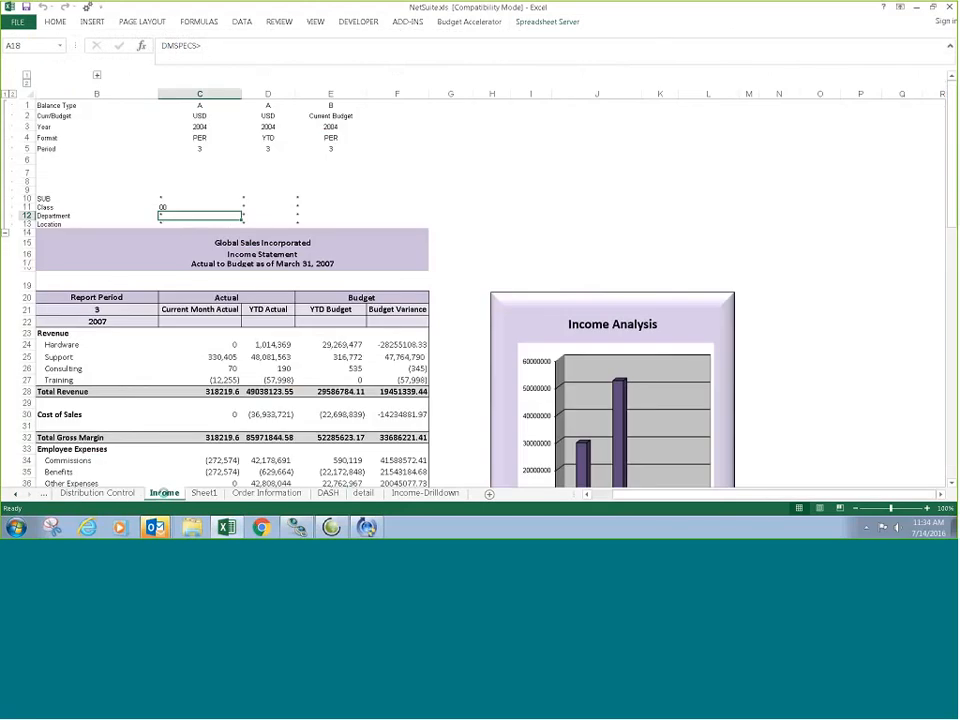
Collapse the parameter rows on the Income worksheet and check its report period and year cells.
click(5, 231)
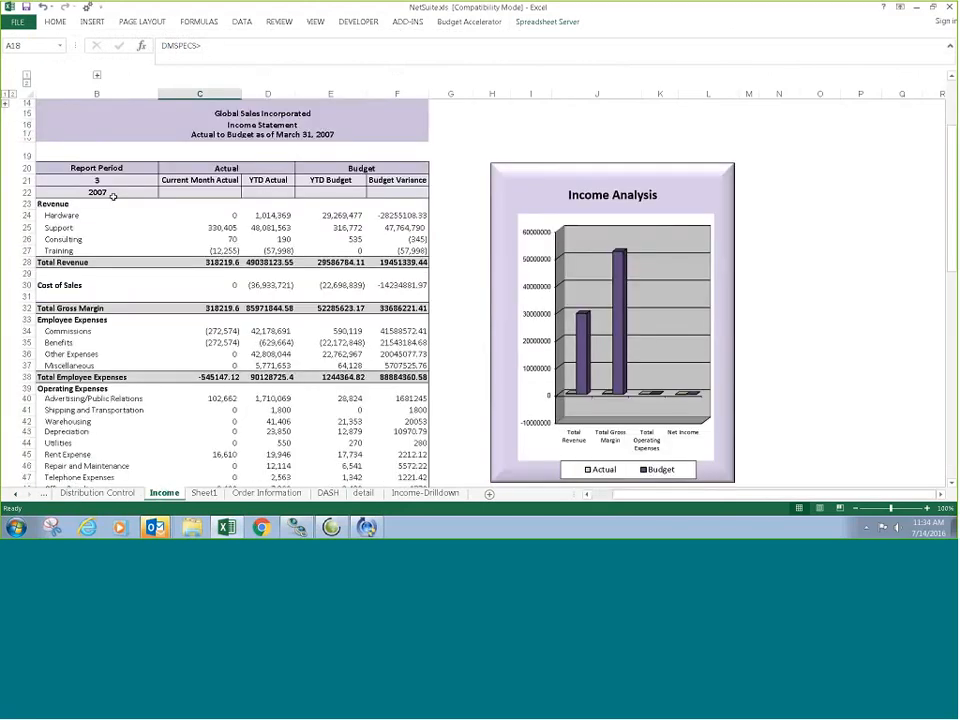
click(97, 180)
click(161, 181)
click(98, 190)
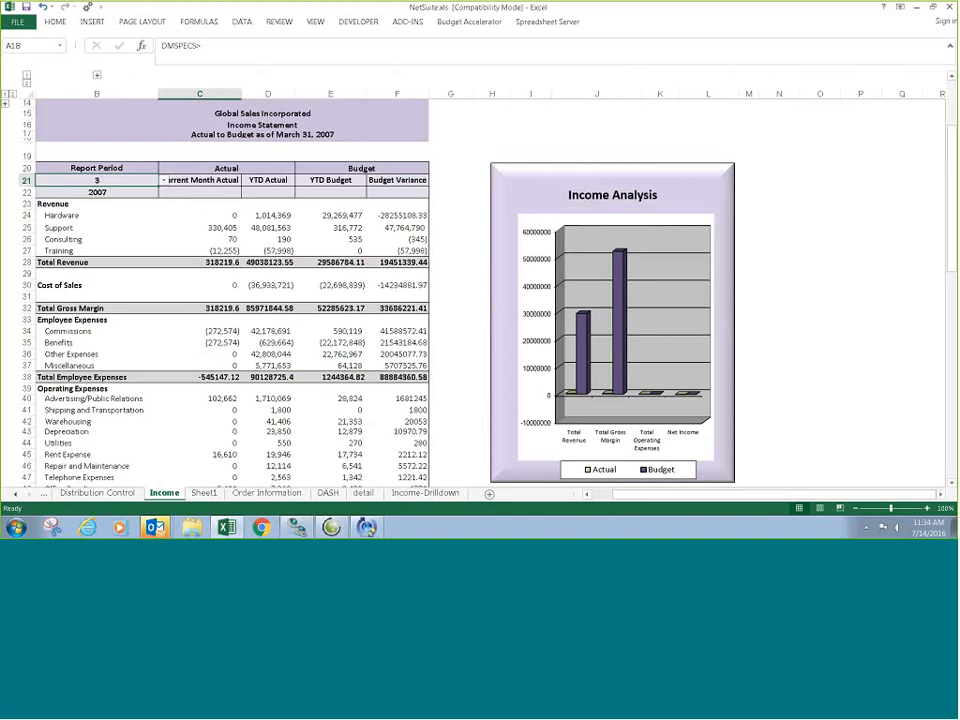
Return to the Distribution Control sheet and bring up the Distribute All option for its specifications.
click(114, 493)
click(548, 21)
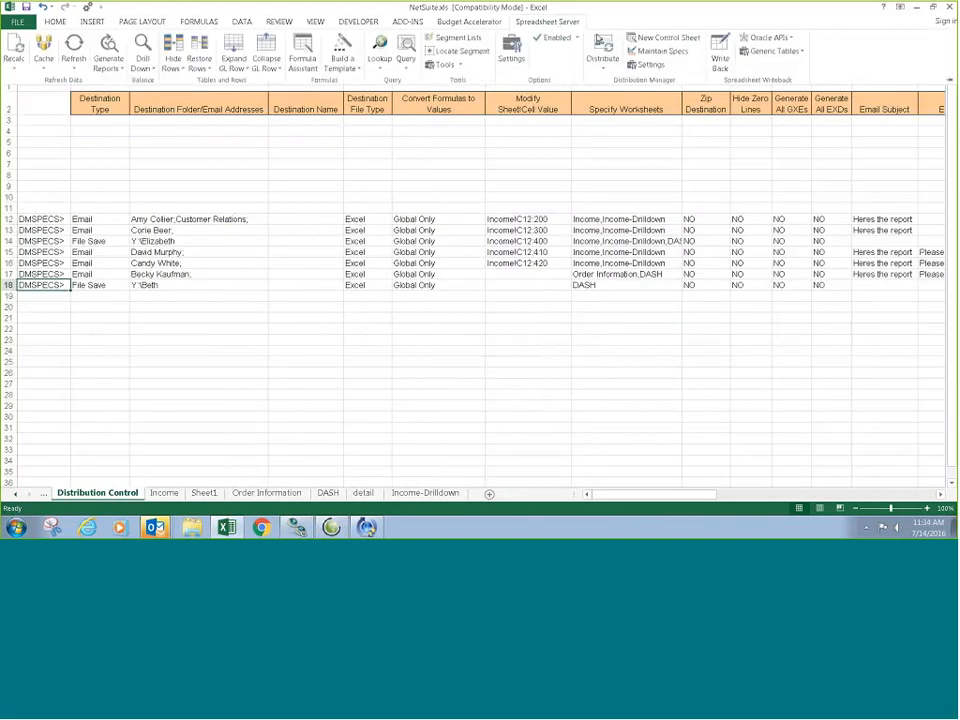
click(603, 58)
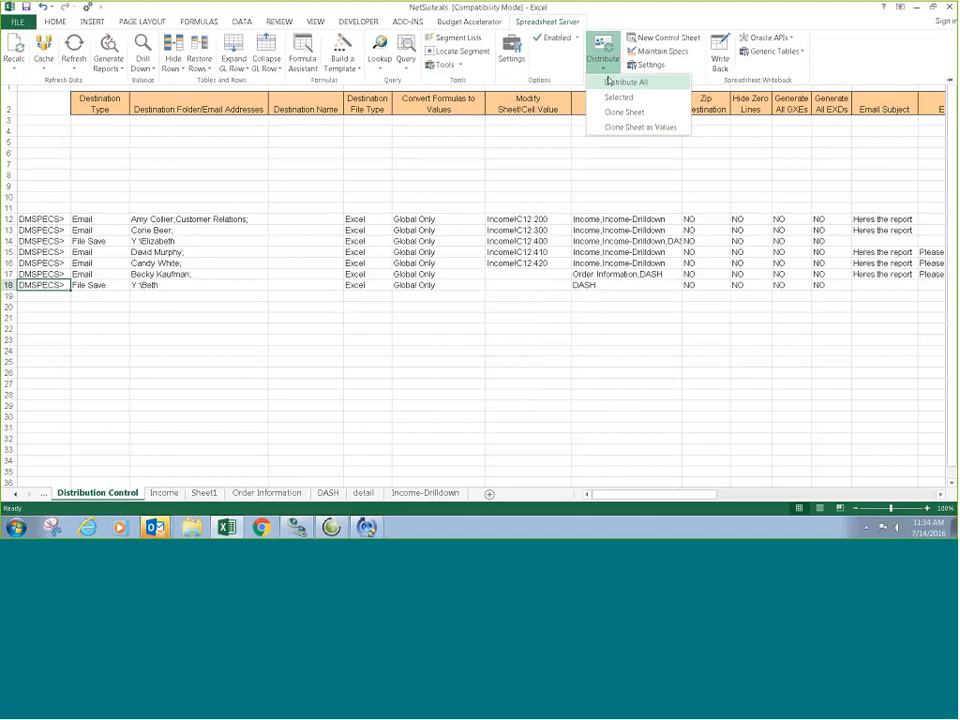
click(614, 81)
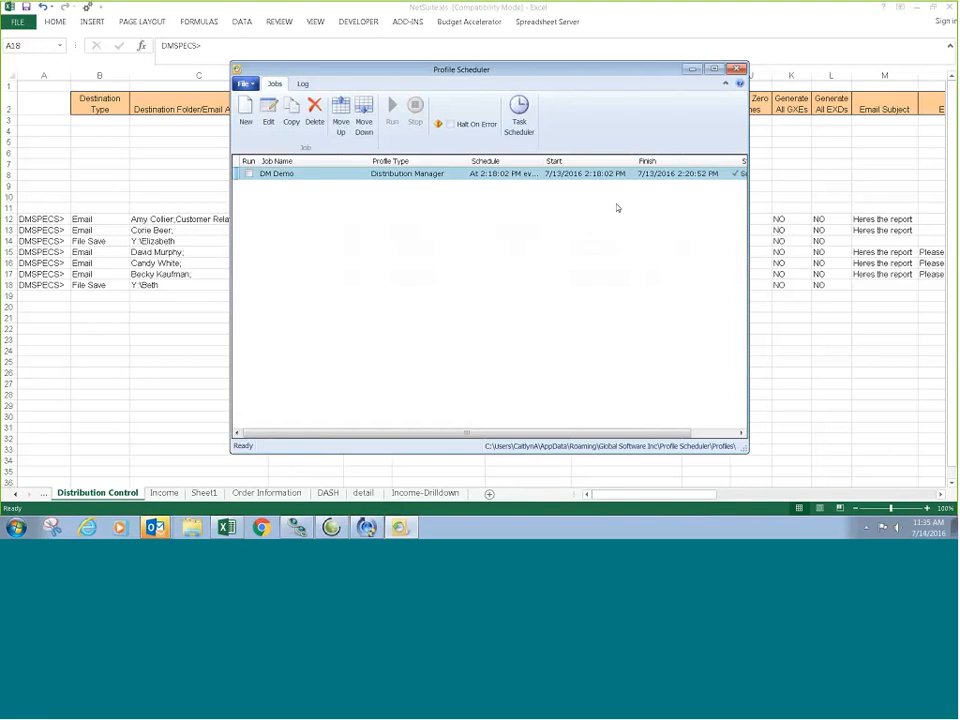
Open the DM Demo job in Profile Scheduler and examine its workbook and schedule settings.
double_click(437, 175)
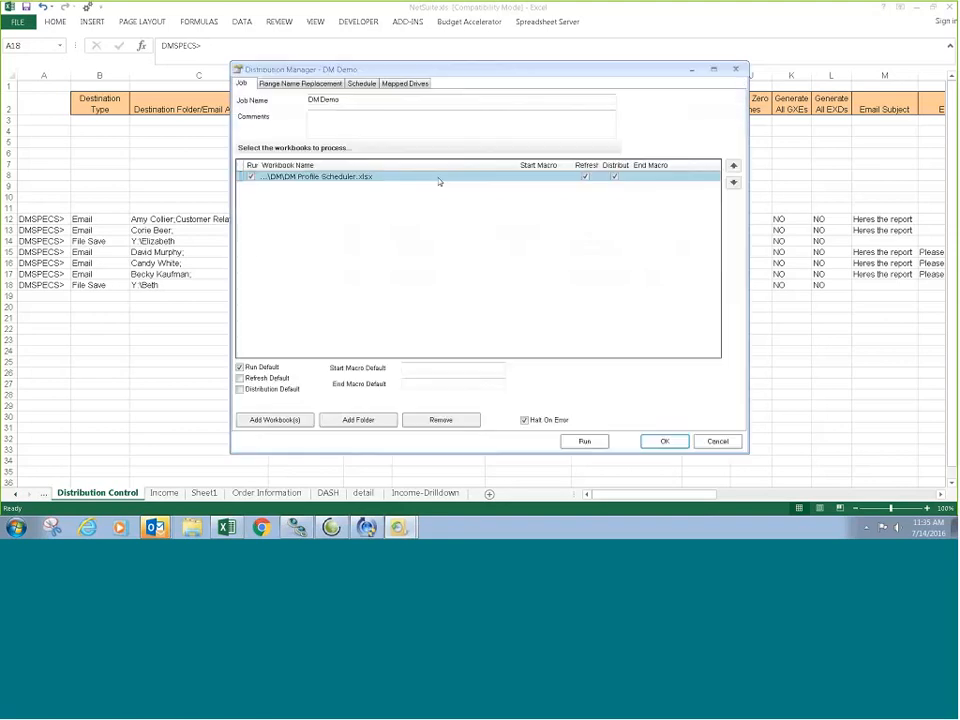
click(363, 83)
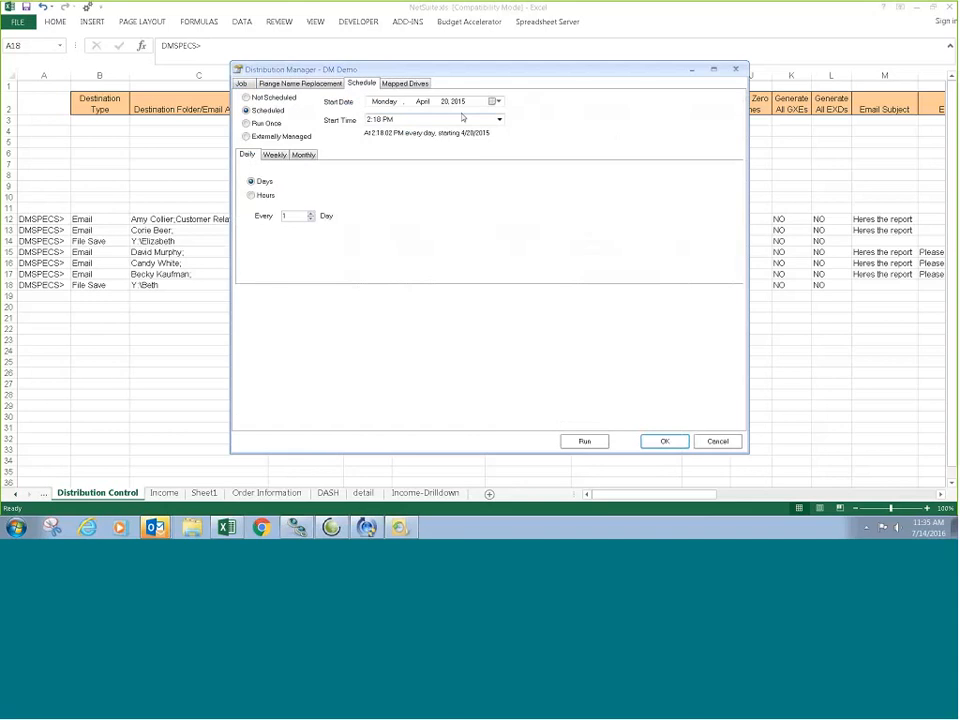
Set the DM Demo job's schedule to start on July 27, 2015 at 5:00 AM.
click(493, 101)
click(492, 117)
click(492, 117)
click(492, 117)
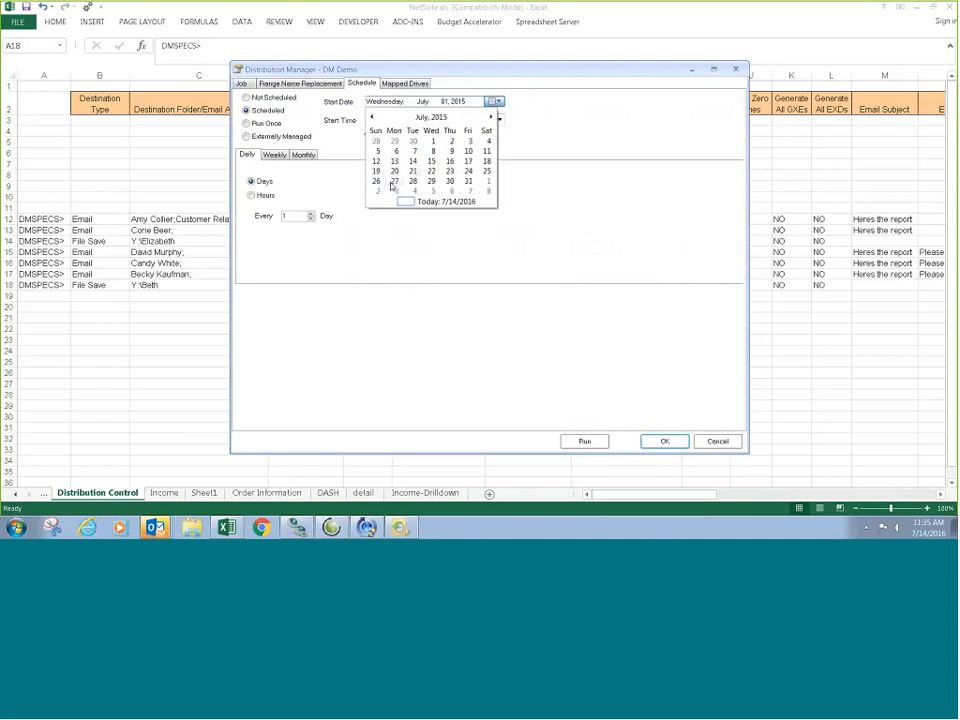
click(392, 181)
click(499, 119)
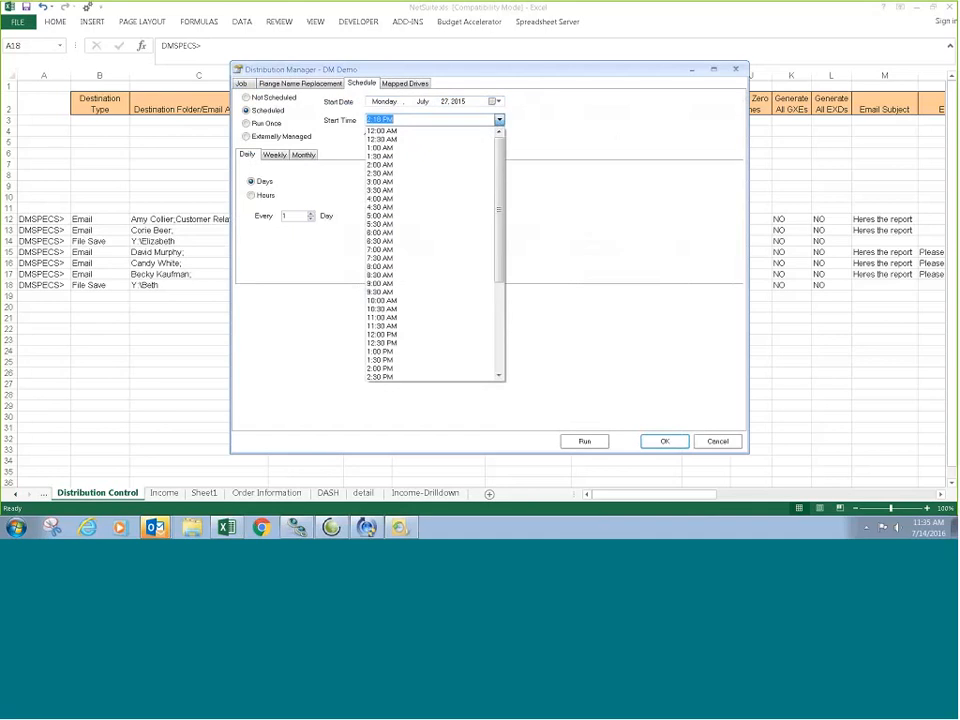
click(431, 215)
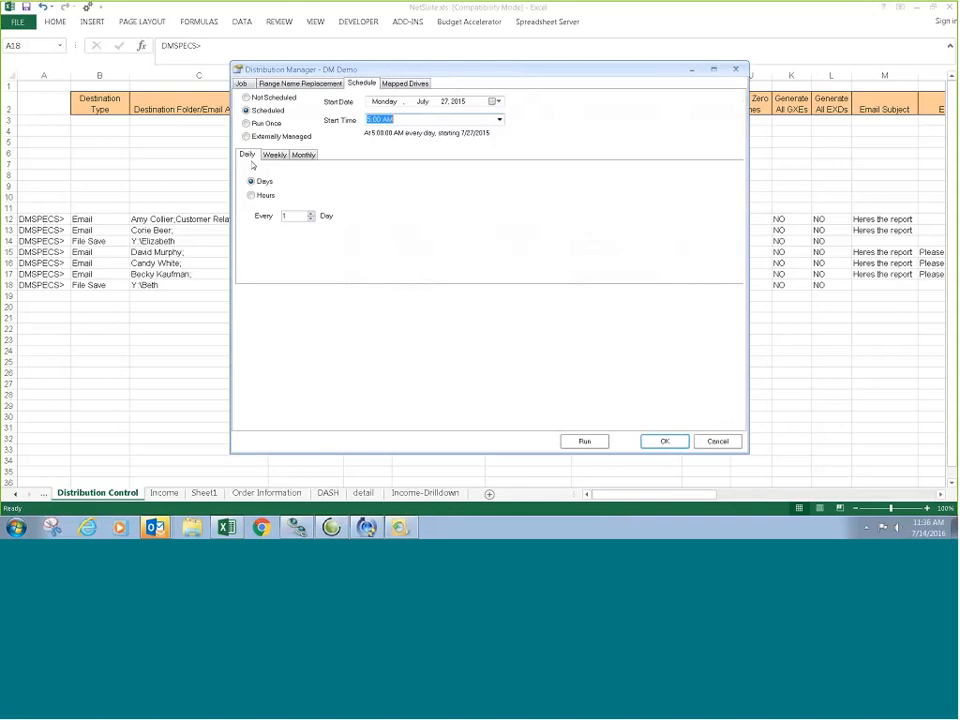
View the monthly recurrence options, and close the job and Profile Scheduler without keeping the schedule changes.
click(303, 155)
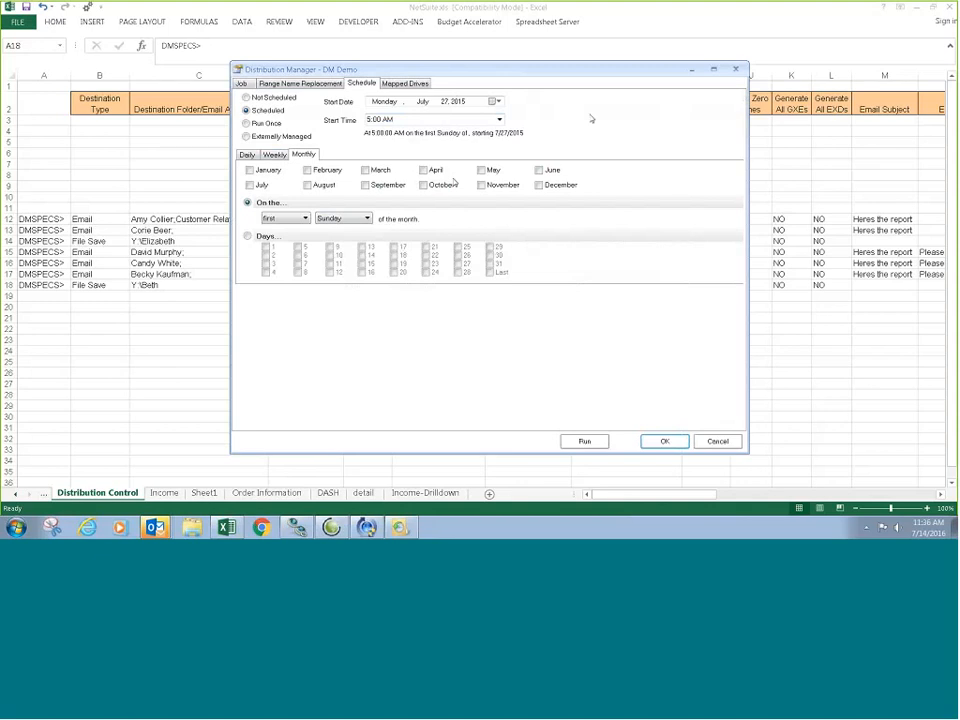
click(735, 69)
click(490, 304)
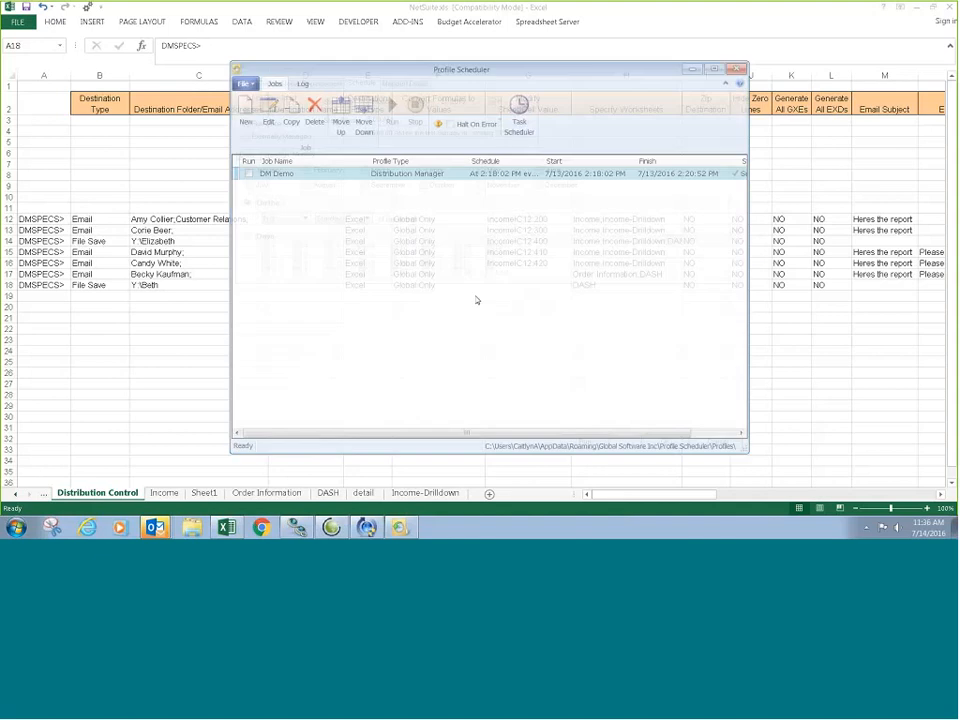
click(736, 70)
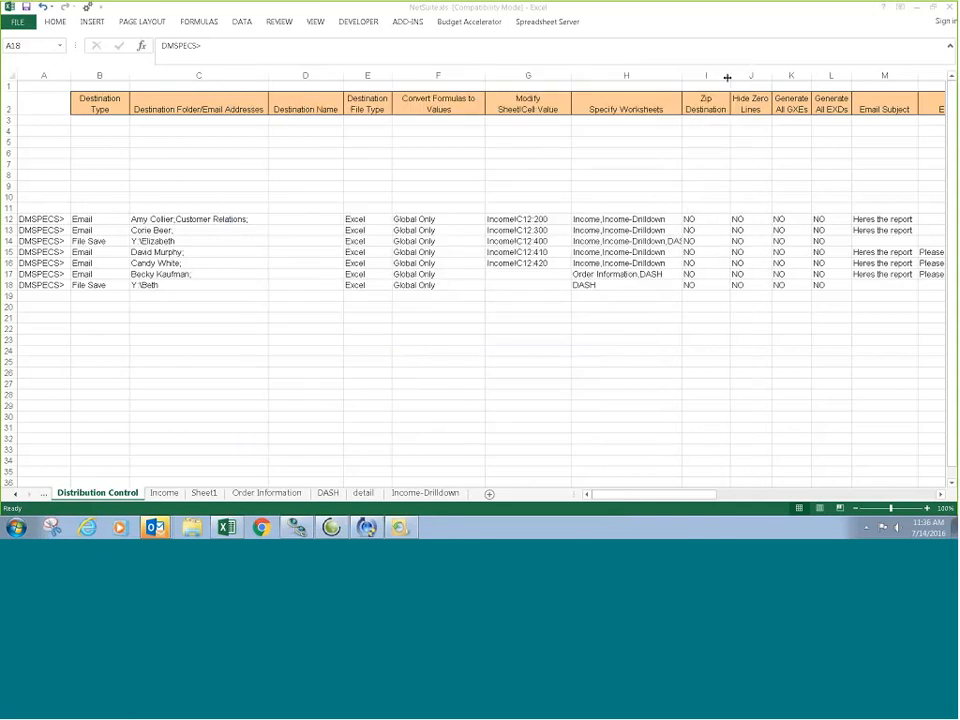
Review the Income worksheet and the GL report with its parameter rows on Sheet1.
click(164, 493)
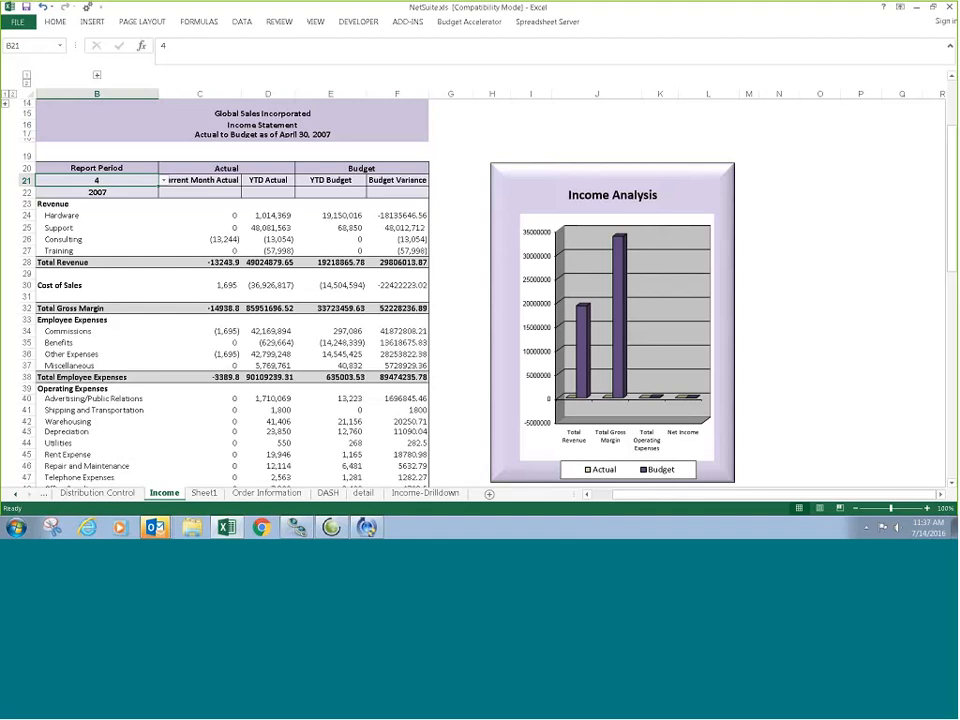
click(204, 493)
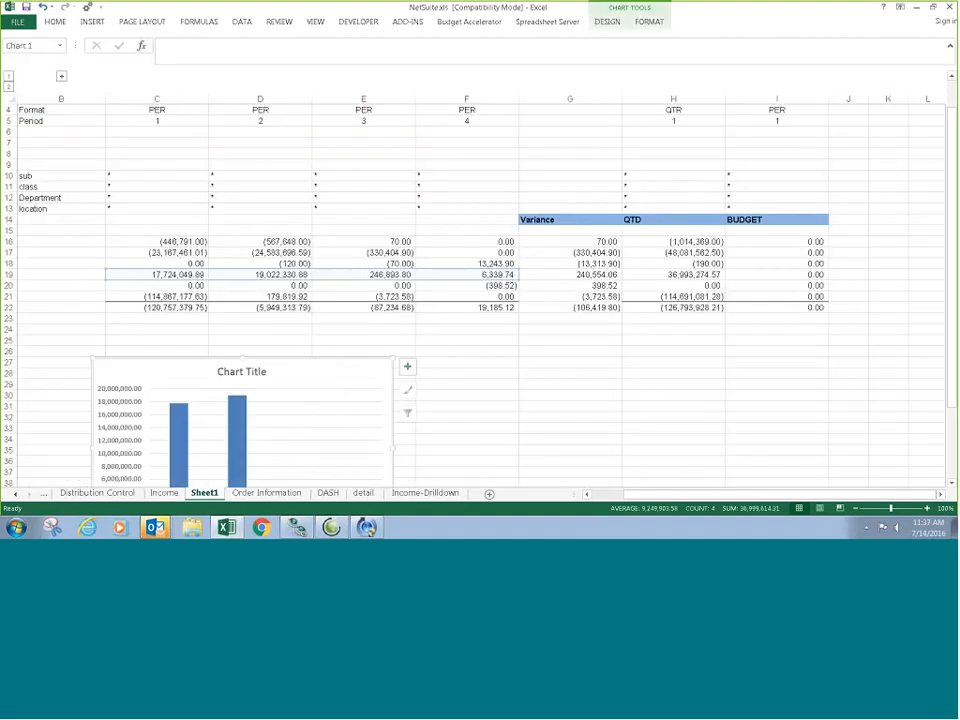
scroll(127, 214, up, 1)
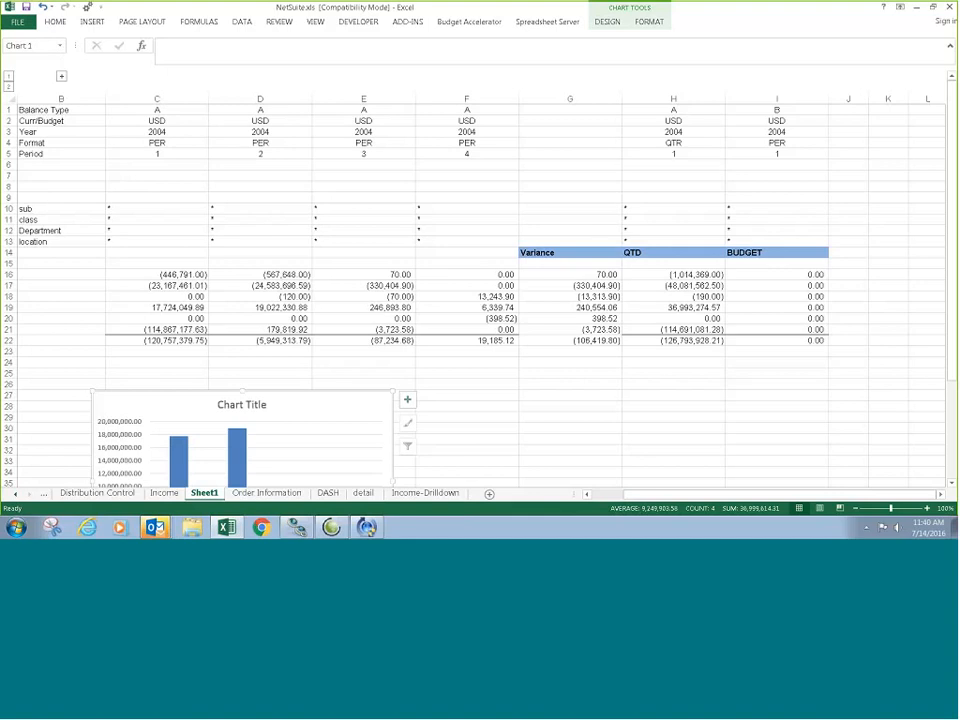
Open the DASH worksheet and check its Nov-06 sales, receivable aging and Accounts Payable Due amounts.
click(328, 493)
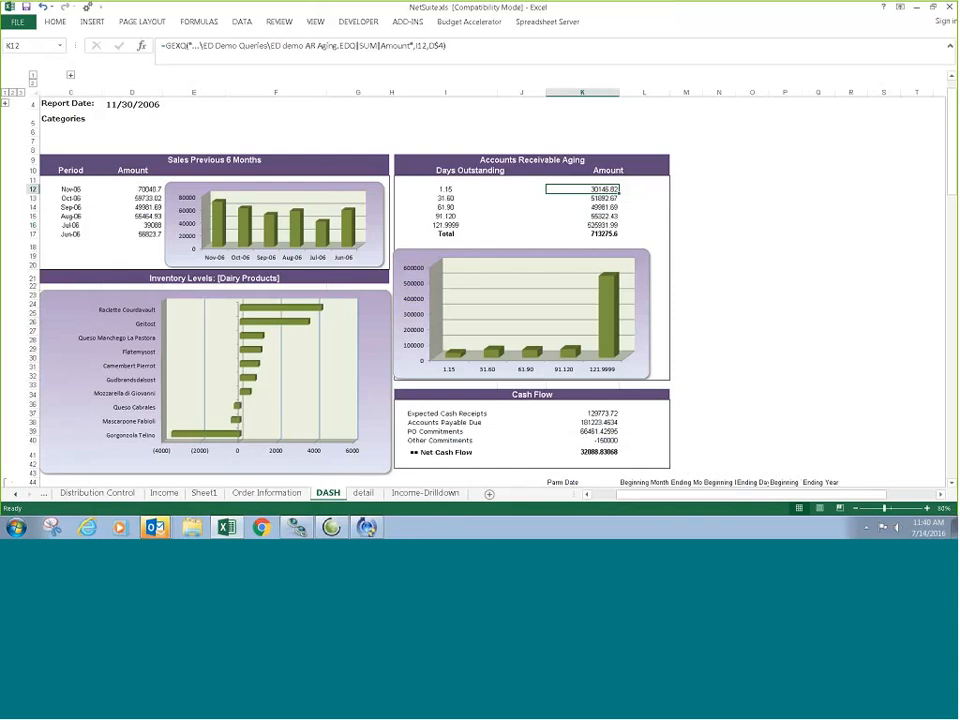
click(577, 23)
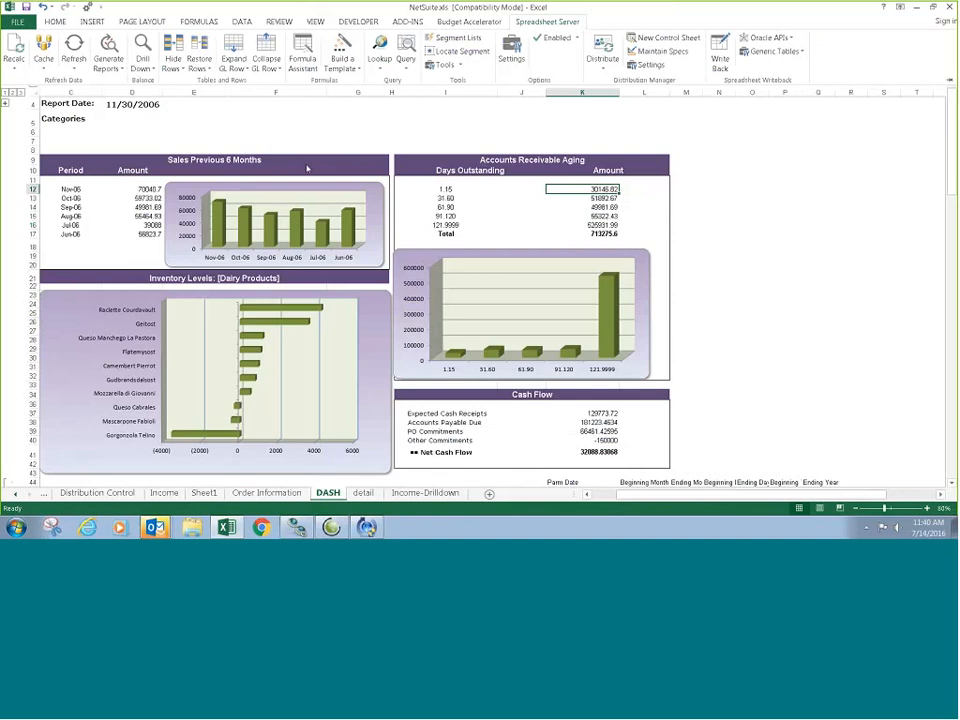
click(144, 192)
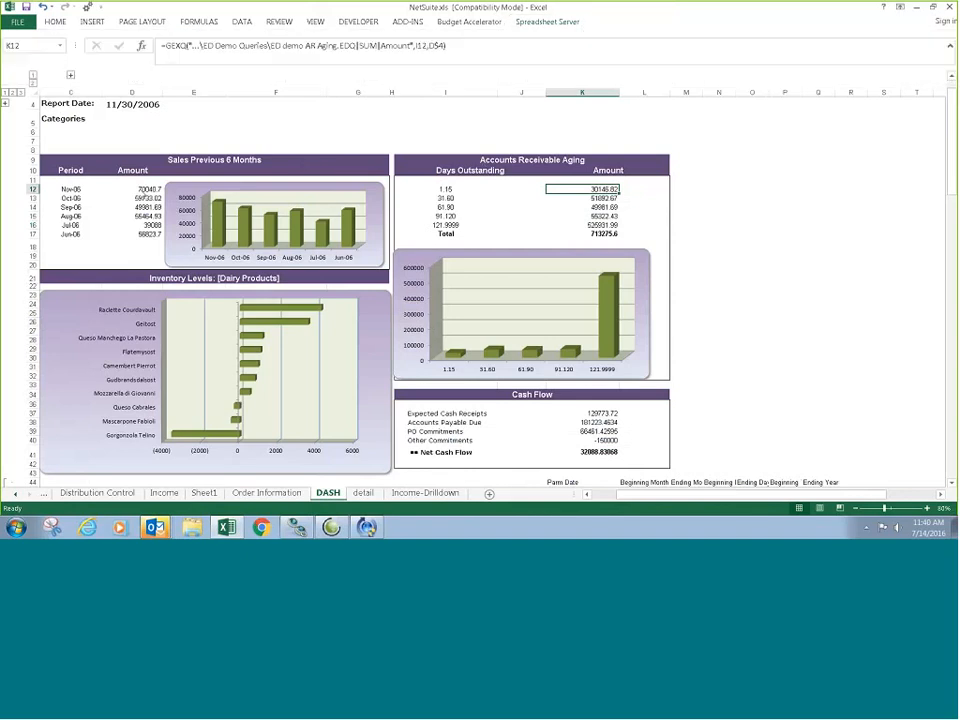
click(146, 188)
click(592, 187)
click(598, 422)
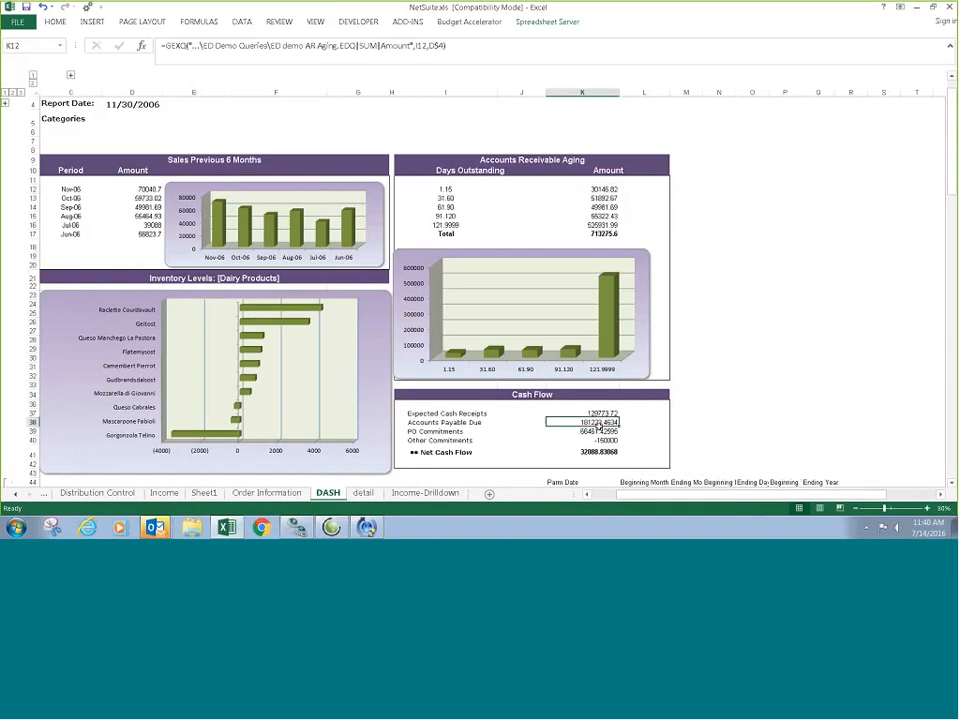
Drill down into the Nov-06 sales amount to view its underlying records, and close the results.
right_click(160, 191)
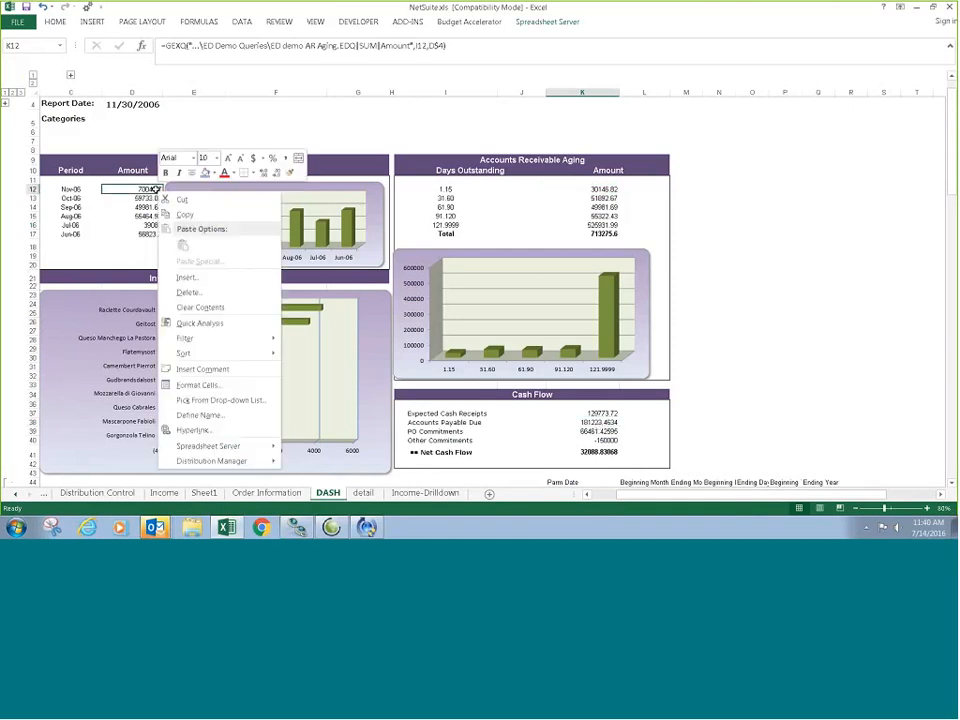
mouse_move(250, 445)
click(321, 444)
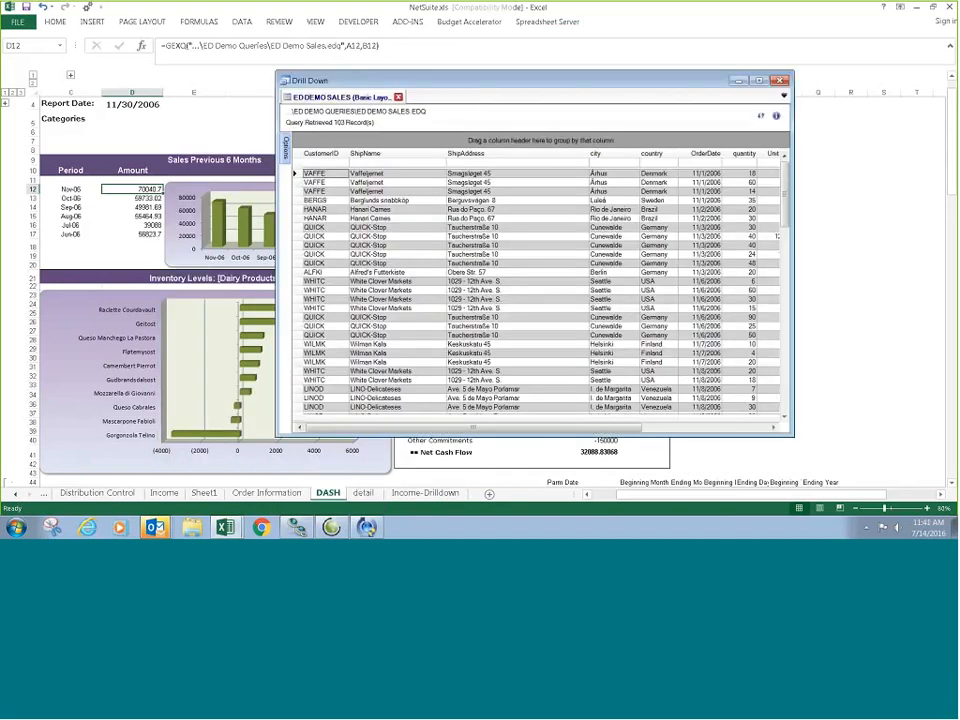
click(780, 81)
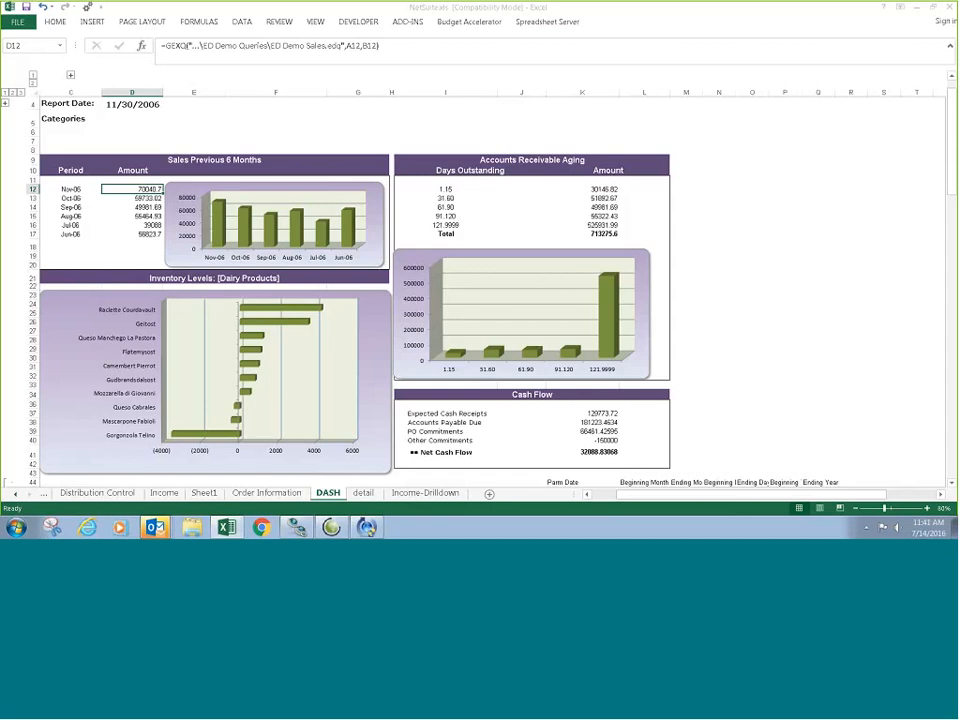
Drill down into the first Accounts Receivable Aging amount to view its detail, and close the results.
right_click(604, 189)
mouse_move(680, 444)
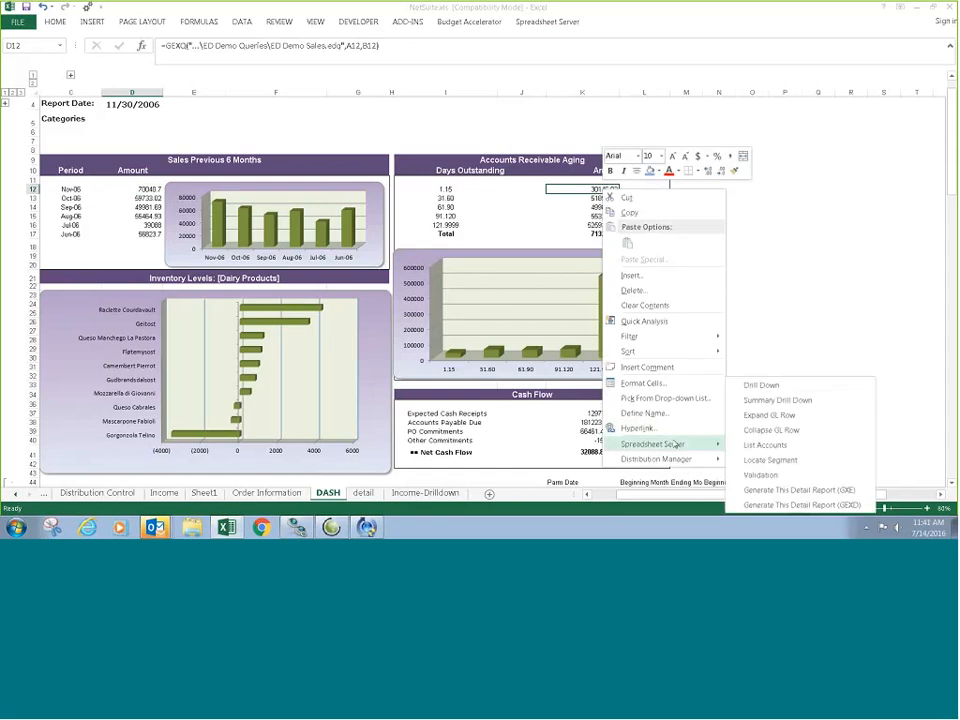
click(762, 385)
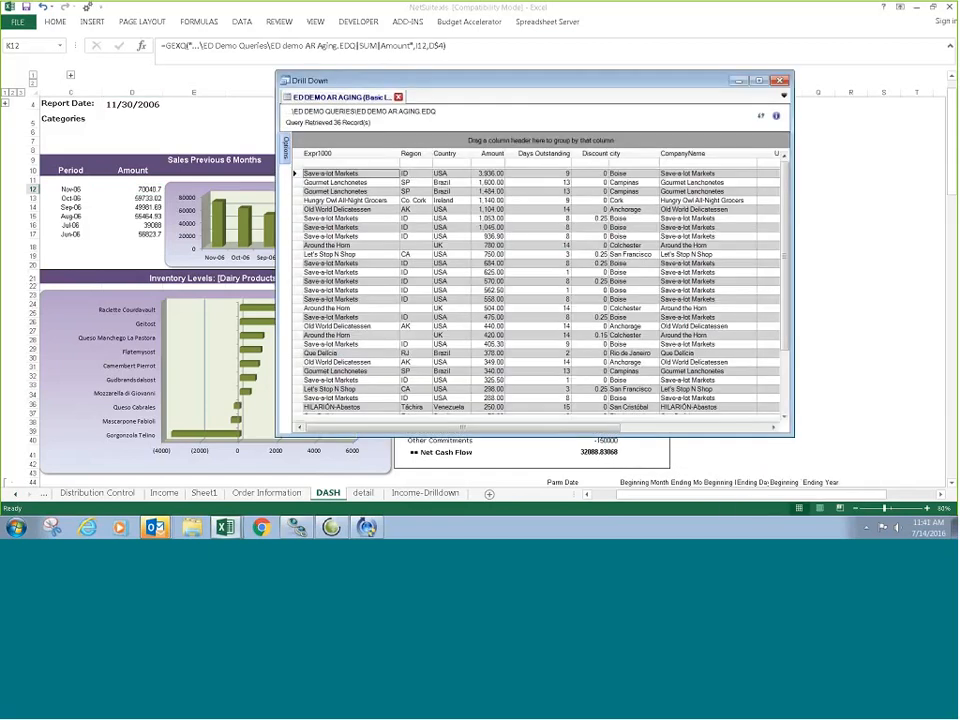
click(780, 81)
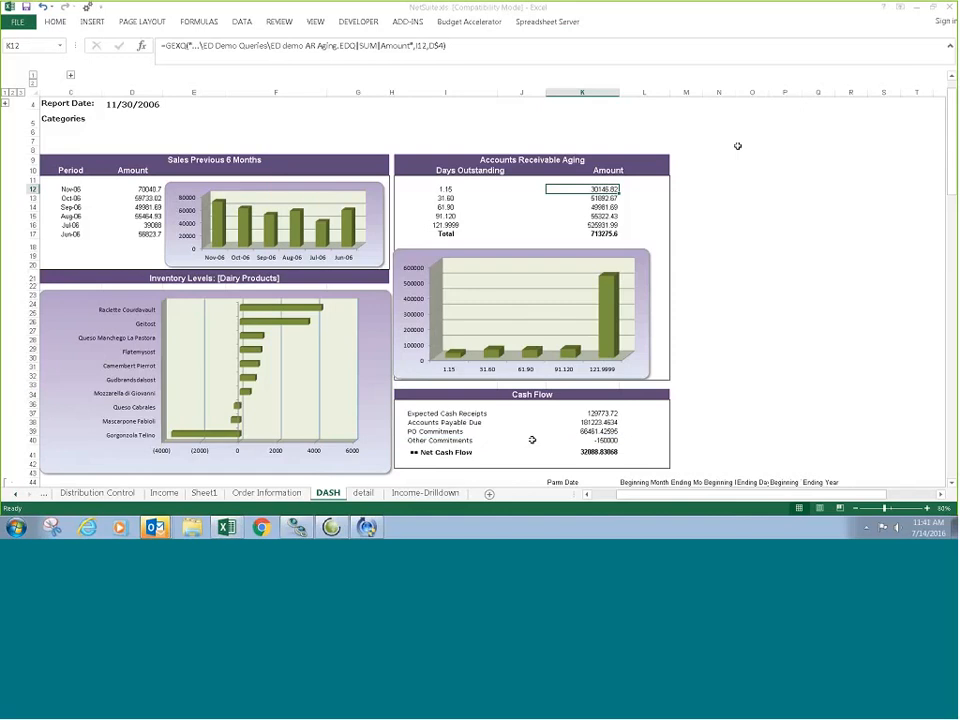
Drill down into the Accounts Payable Due amount under Cash Flow, and close the results.
right_click(603, 423)
mouse_move(610, 402)
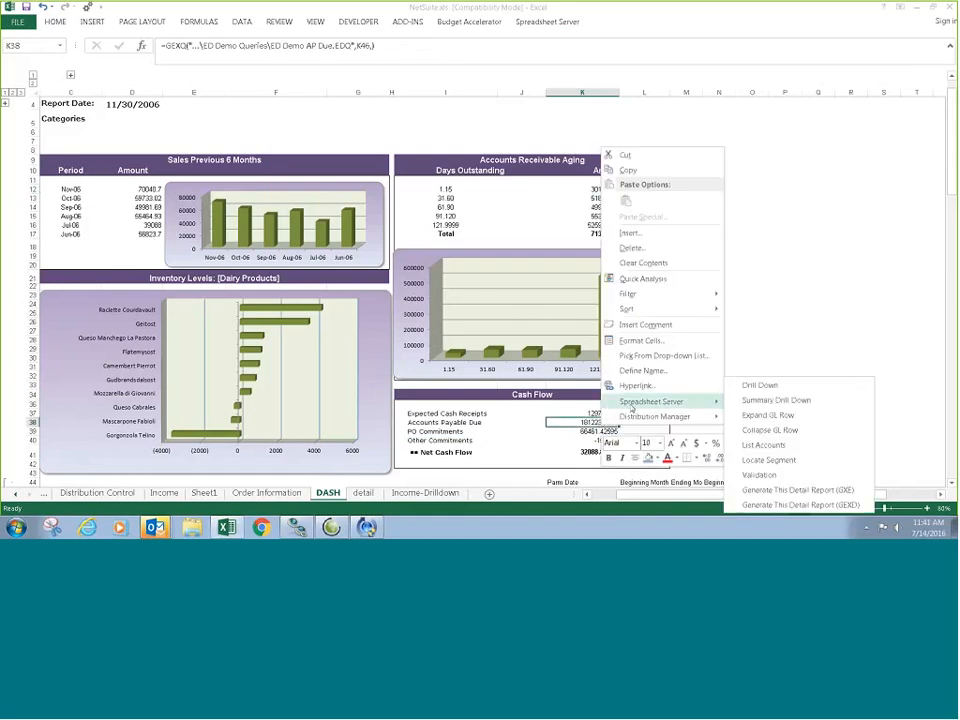
click(761, 386)
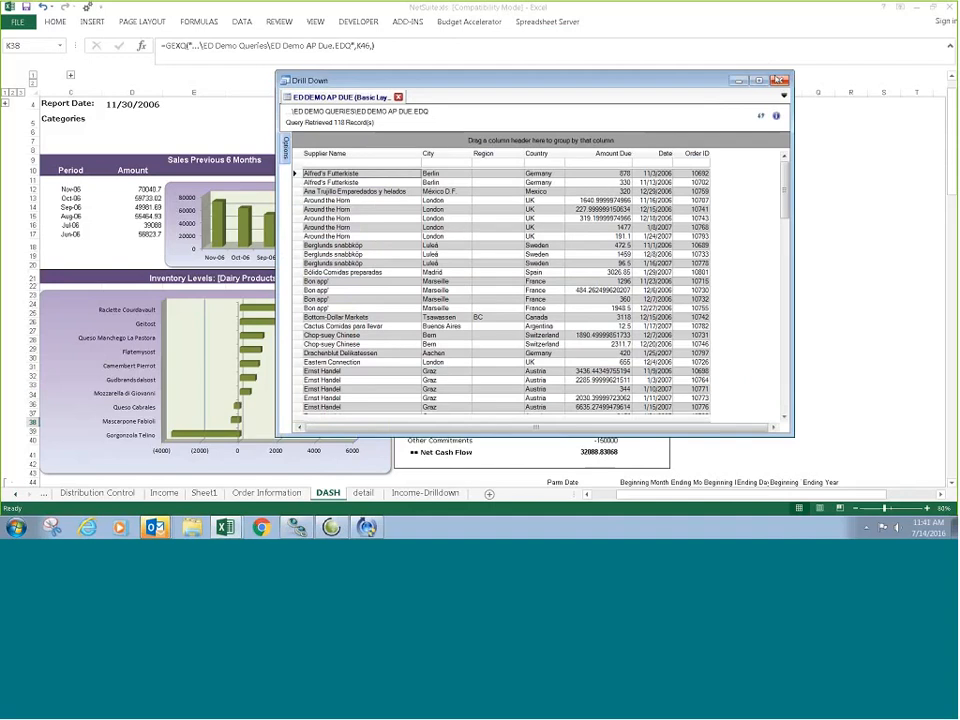
click(782, 80)
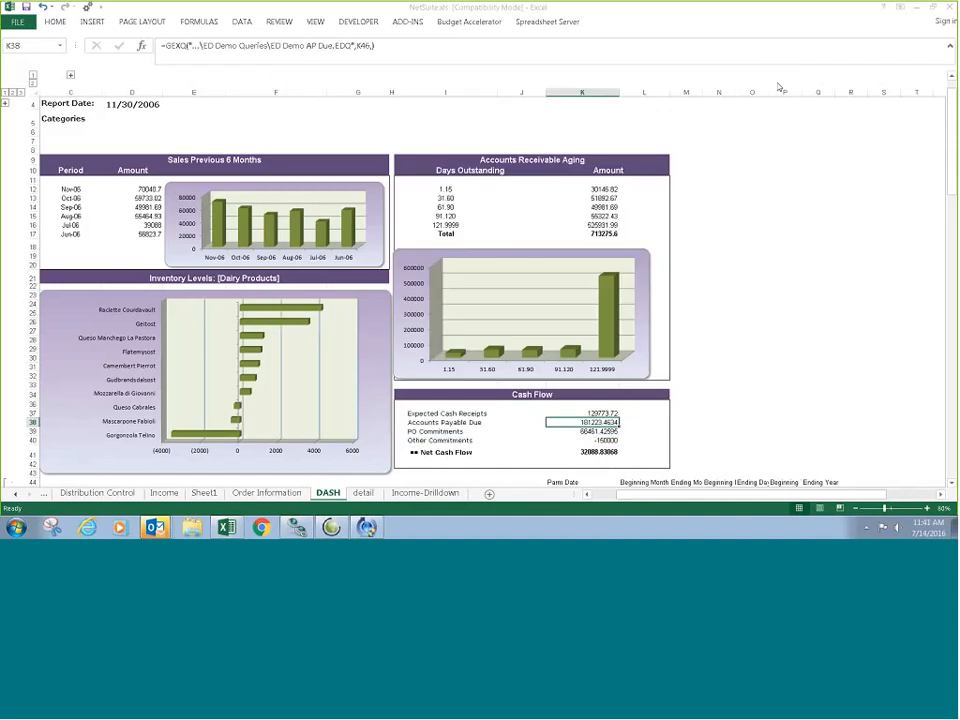